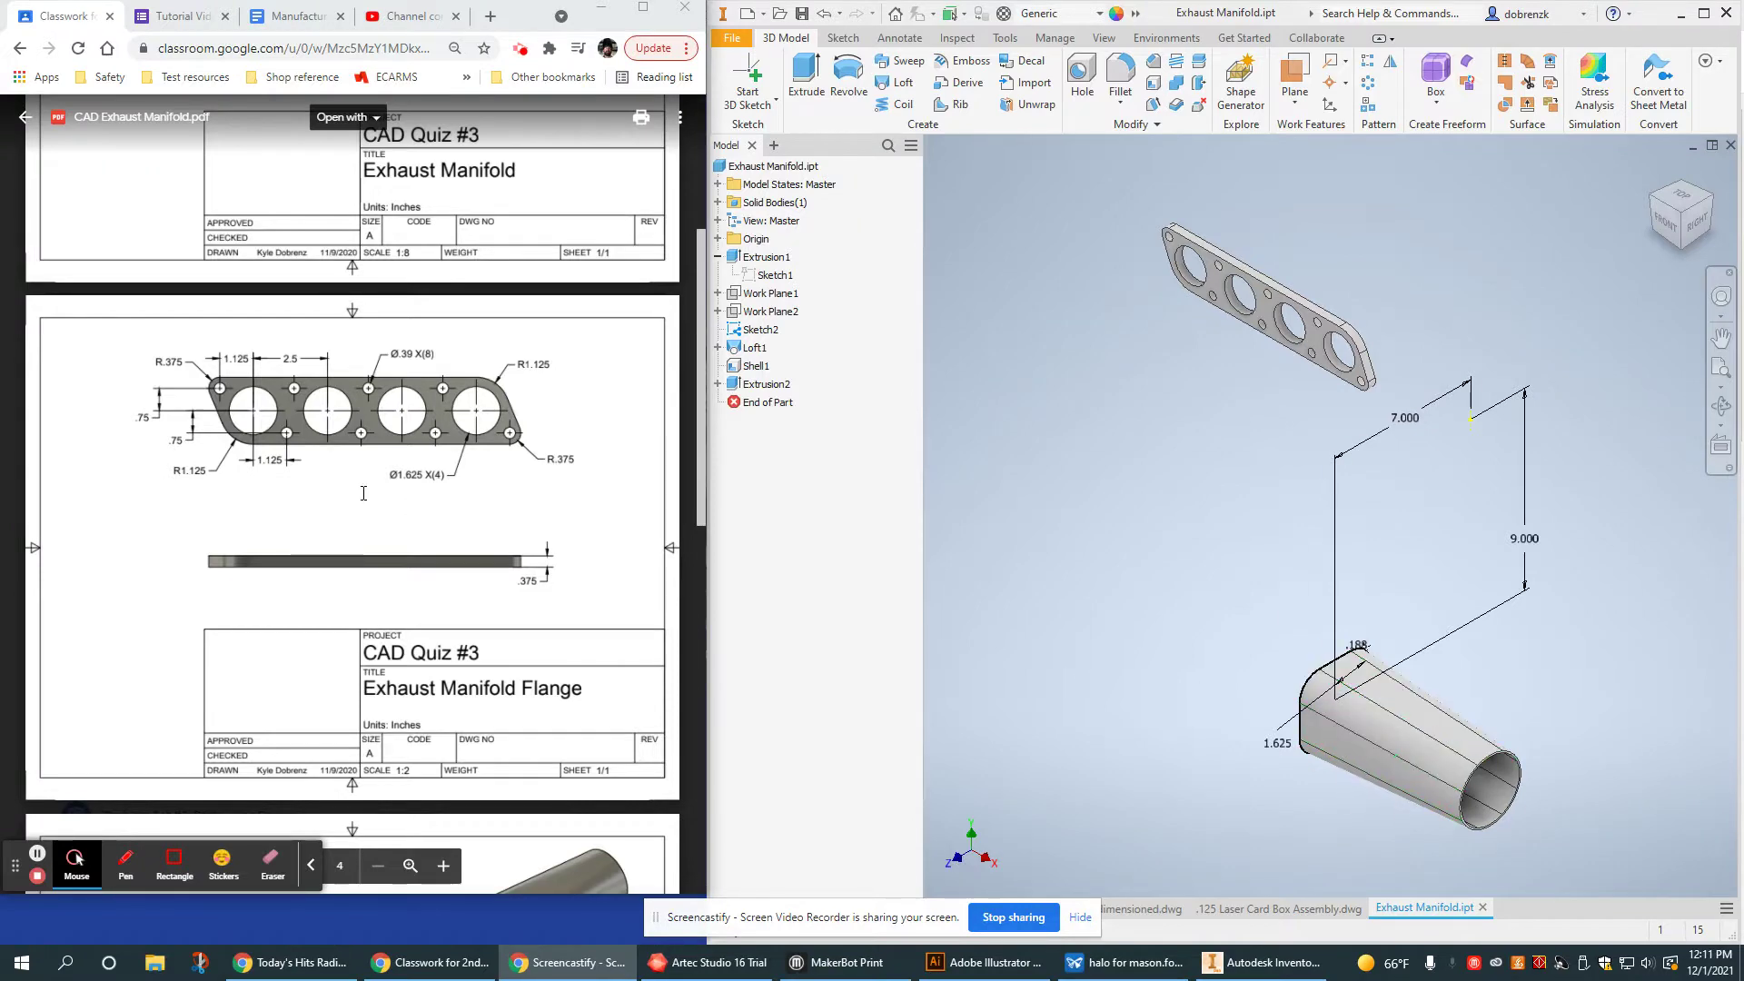
# Make the flange extrusion's sketch visible and start a new 3D sketch
pyautogui.scroll(4, 364, 493)
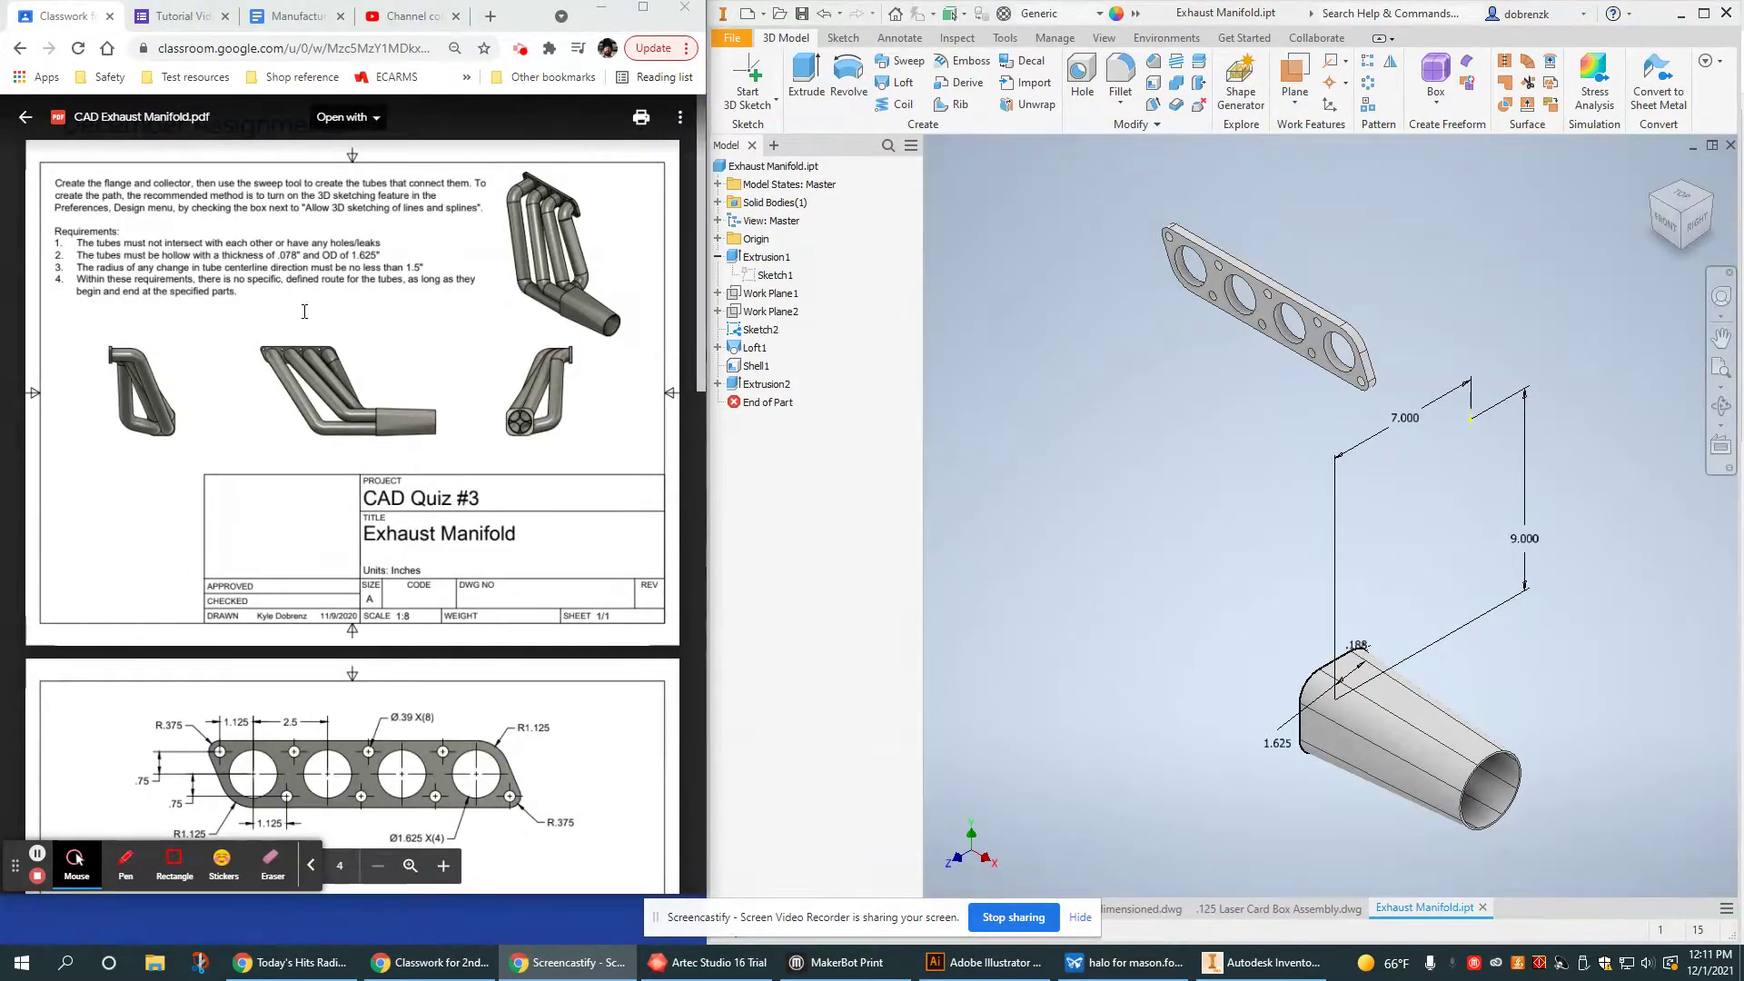
pyautogui.moveTo(1276, 781)
pyautogui.keyDown('shift'); pyautogui.mouseDown(button='middle')
pyautogui.moveTo(1399, 708)
pyautogui.moveTo(1410, 718)
pyautogui.mouseUp(button='middle'); pyautogui.keyUp('shift')
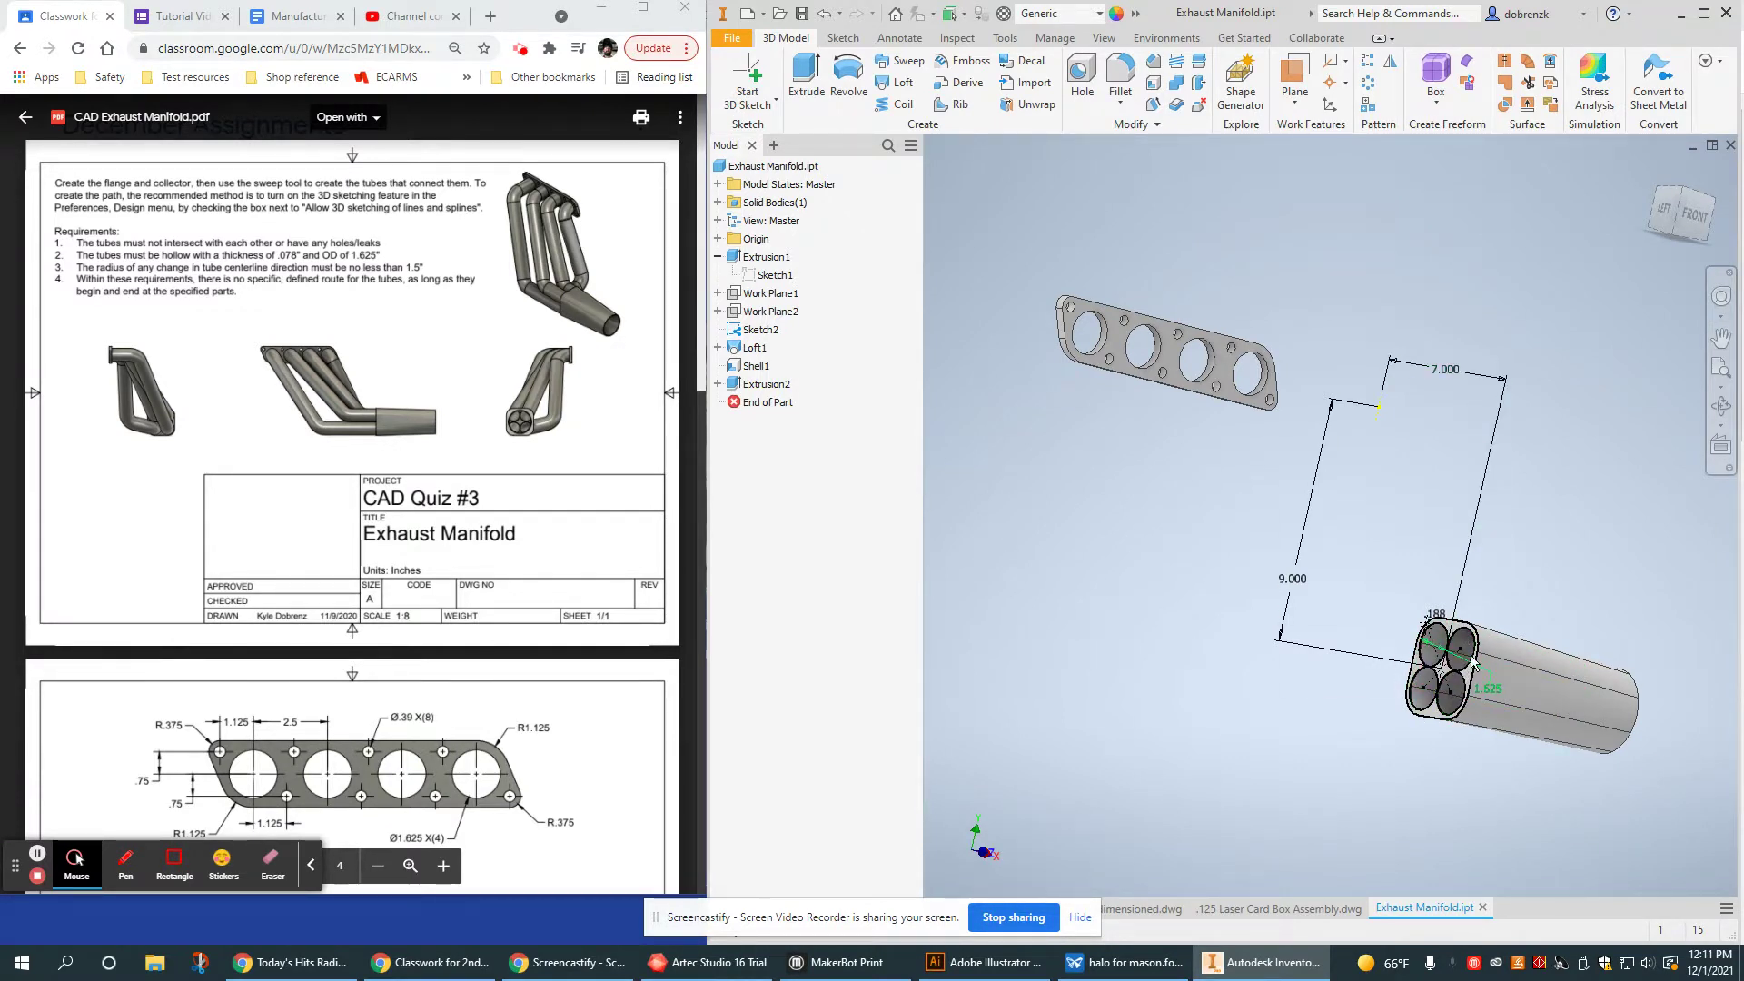
pyautogui.click(773, 275)
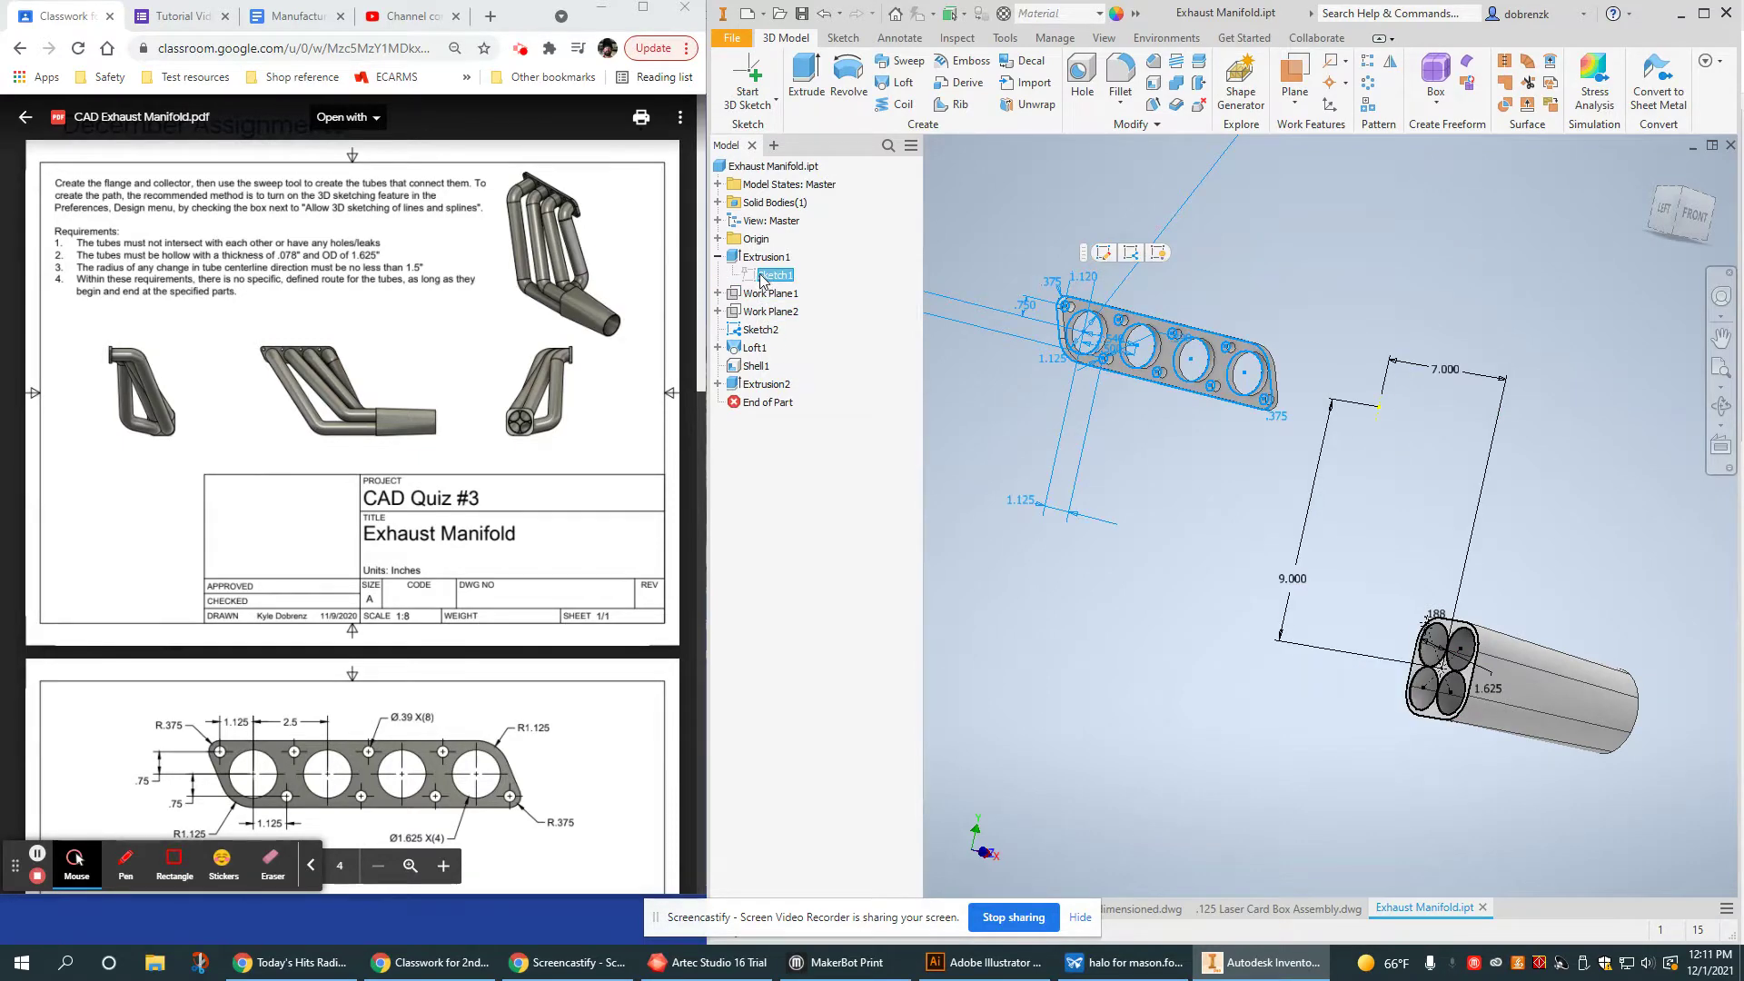
pyautogui.rightClick(768, 278)
pyautogui.click(1085, 587)
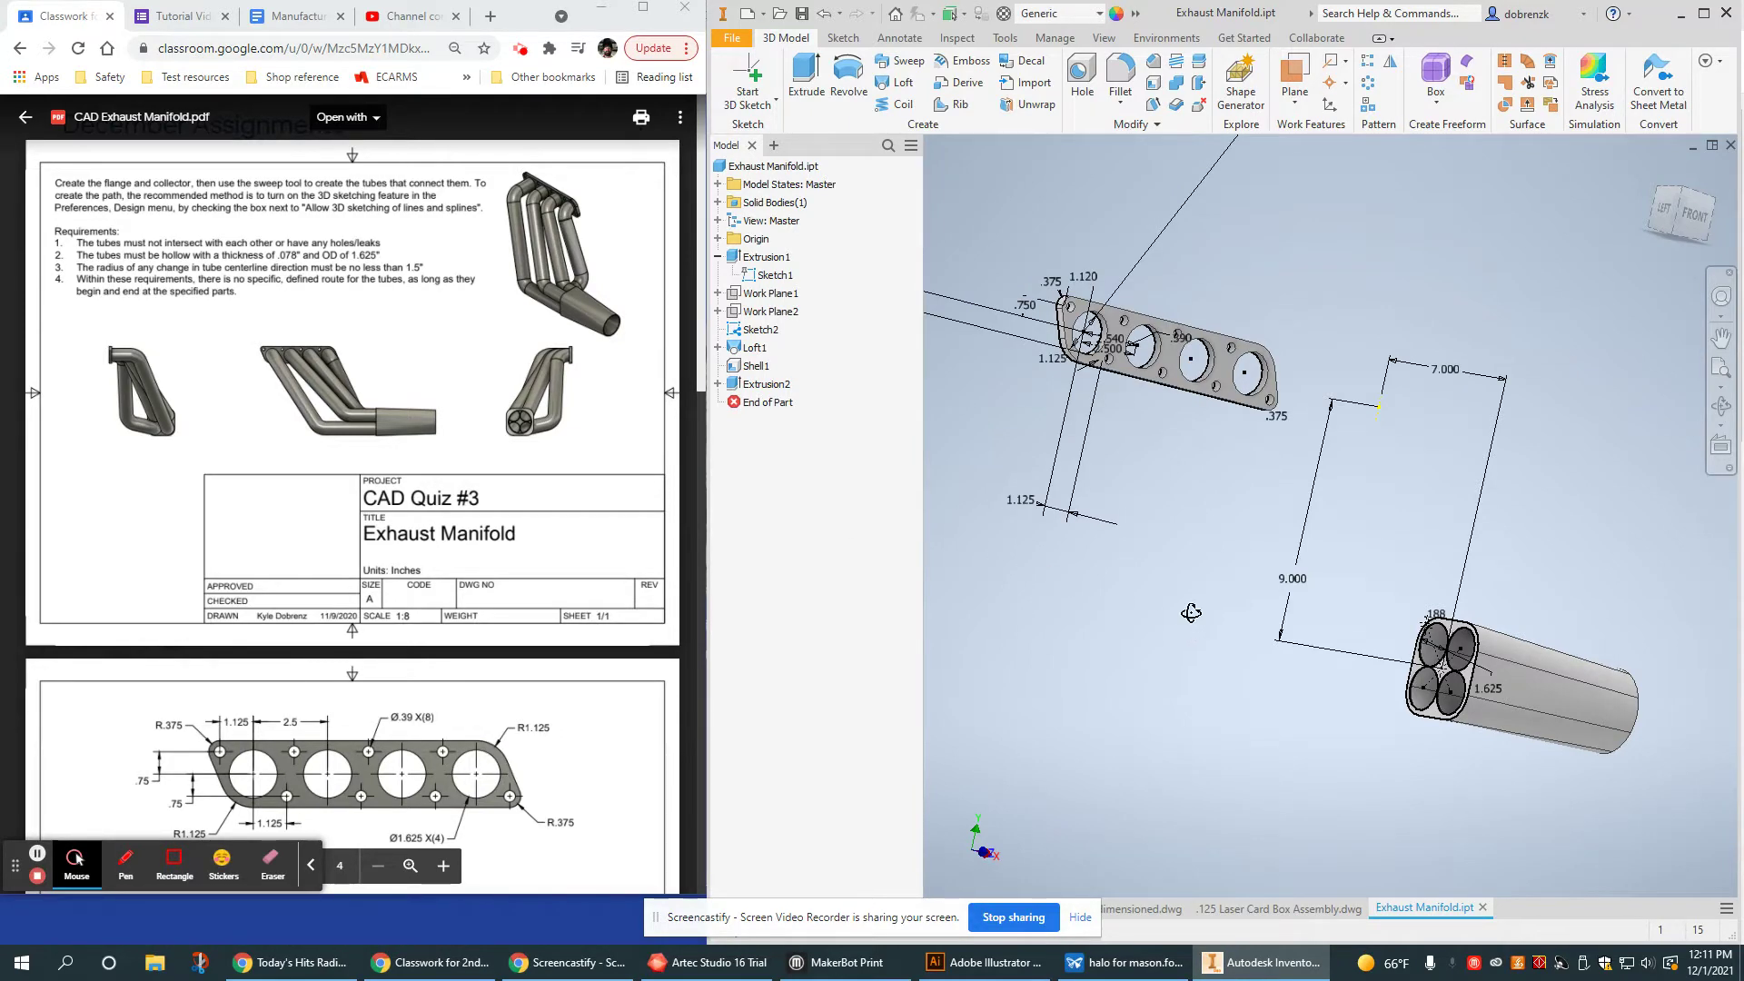
pyautogui.moveTo(1190, 613)
pyautogui.keyDown('shift'); pyautogui.mouseDown(button='middle')
pyautogui.moveTo(1144, 619)
pyautogui.moveTo(1188, 617)
pyautogui.mouseUp(button='middle'); pyautogui.keyUp('shift')
pyautogui.click(751, 98)
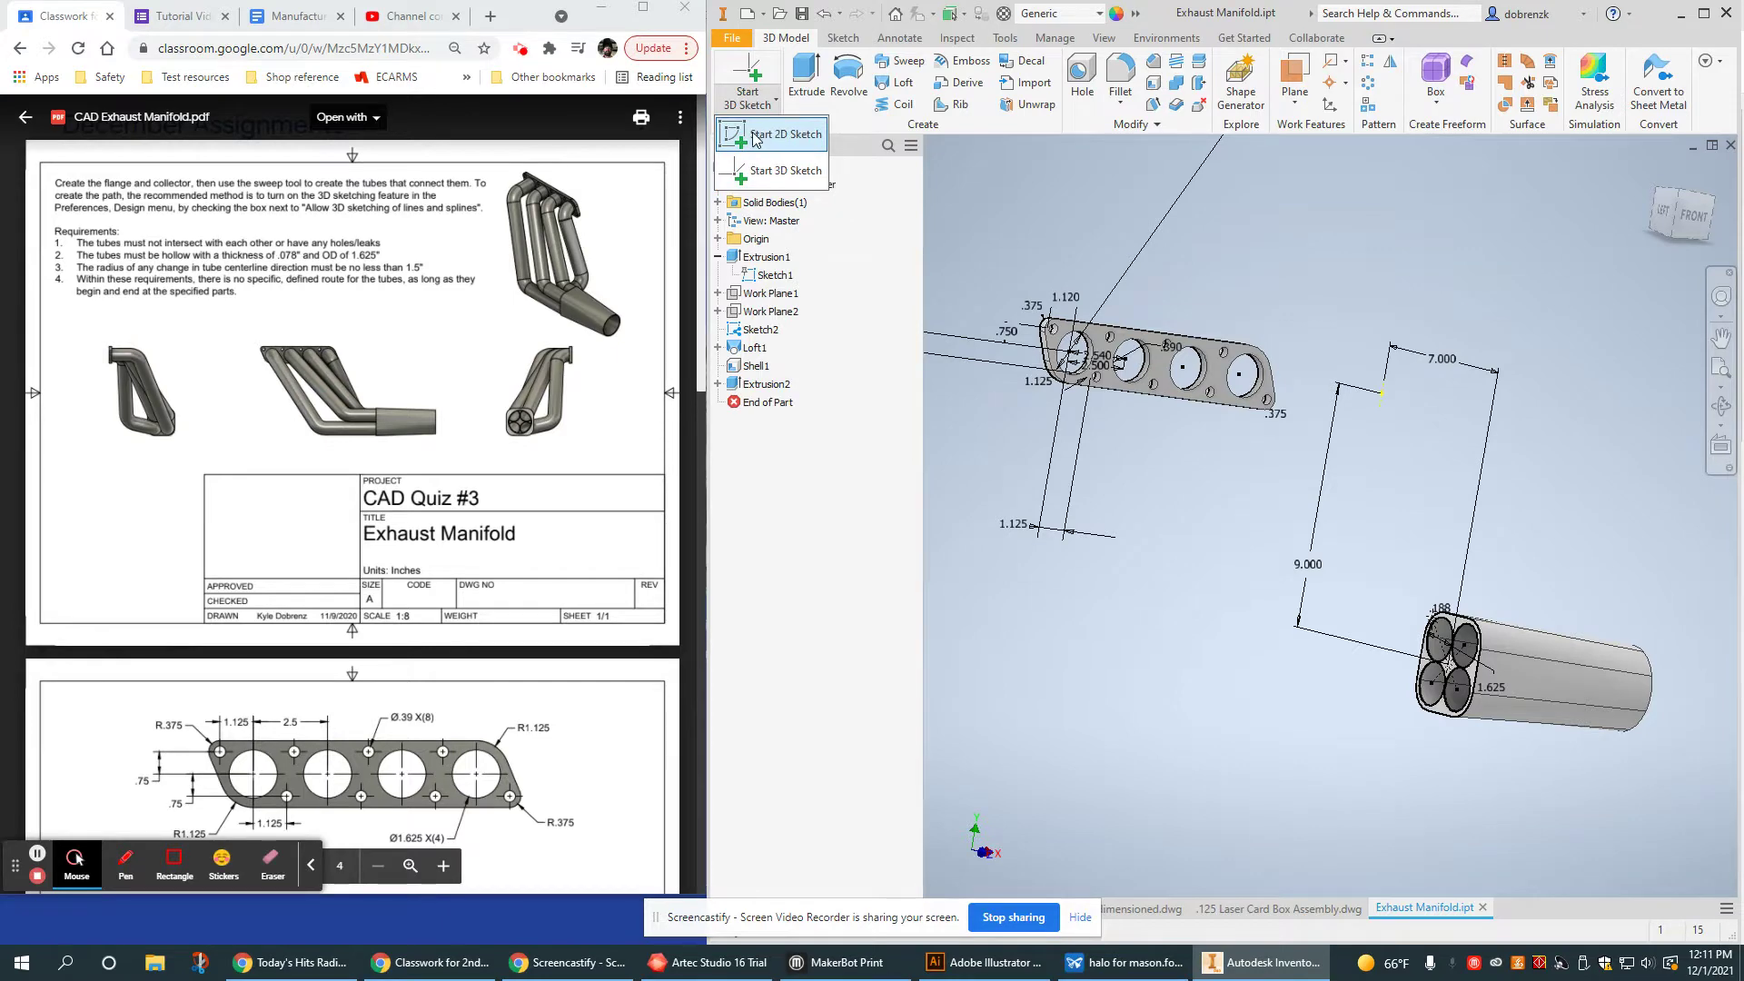
pyautogui.click(752, 170)
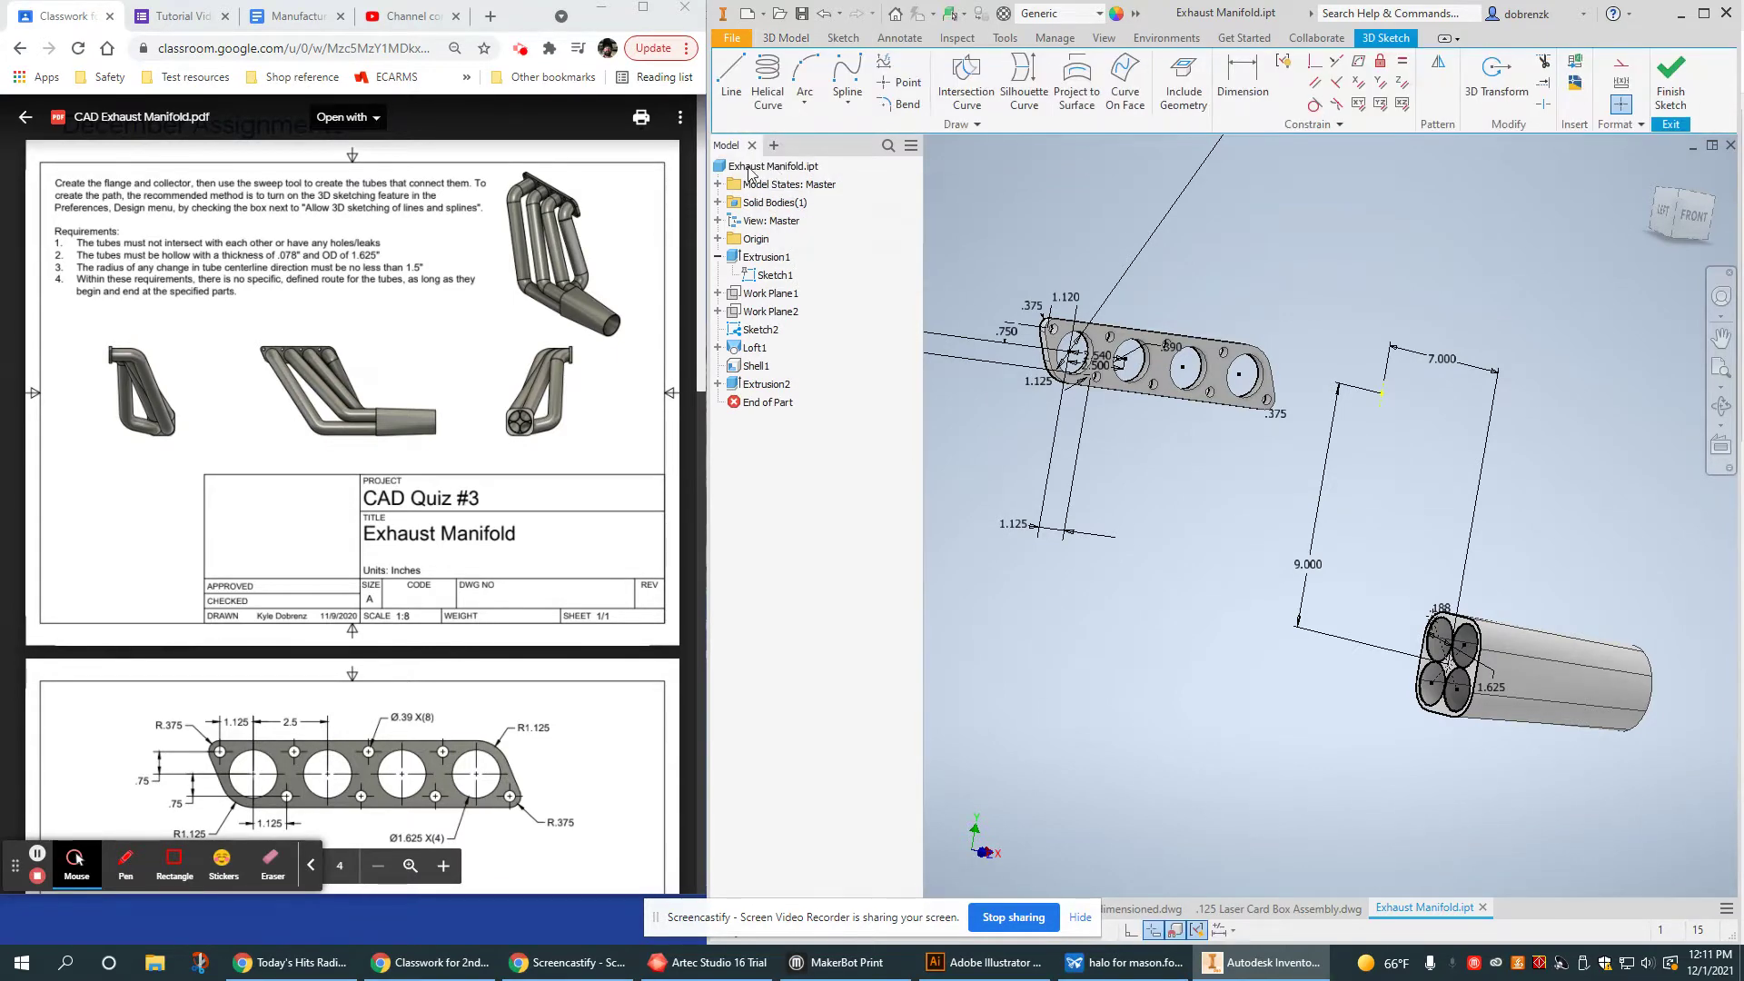
# Review the manifold drawing's tube requirements, including the bend radius, and examine the layout of the flange holes and collector openings
pyautogui.moveTo(1251, 464)
pyautogui.keyDown('shift'); pyautogui.mouseDown(button='middle')
pyautogui.moveTo(1216, 475)
pyautogui.moveTo(1259, 452)
pyautogui.moveTo(1177, 450)
pyautogui.mouseUp(button='middle'); pyautogui.keyUp('shift')
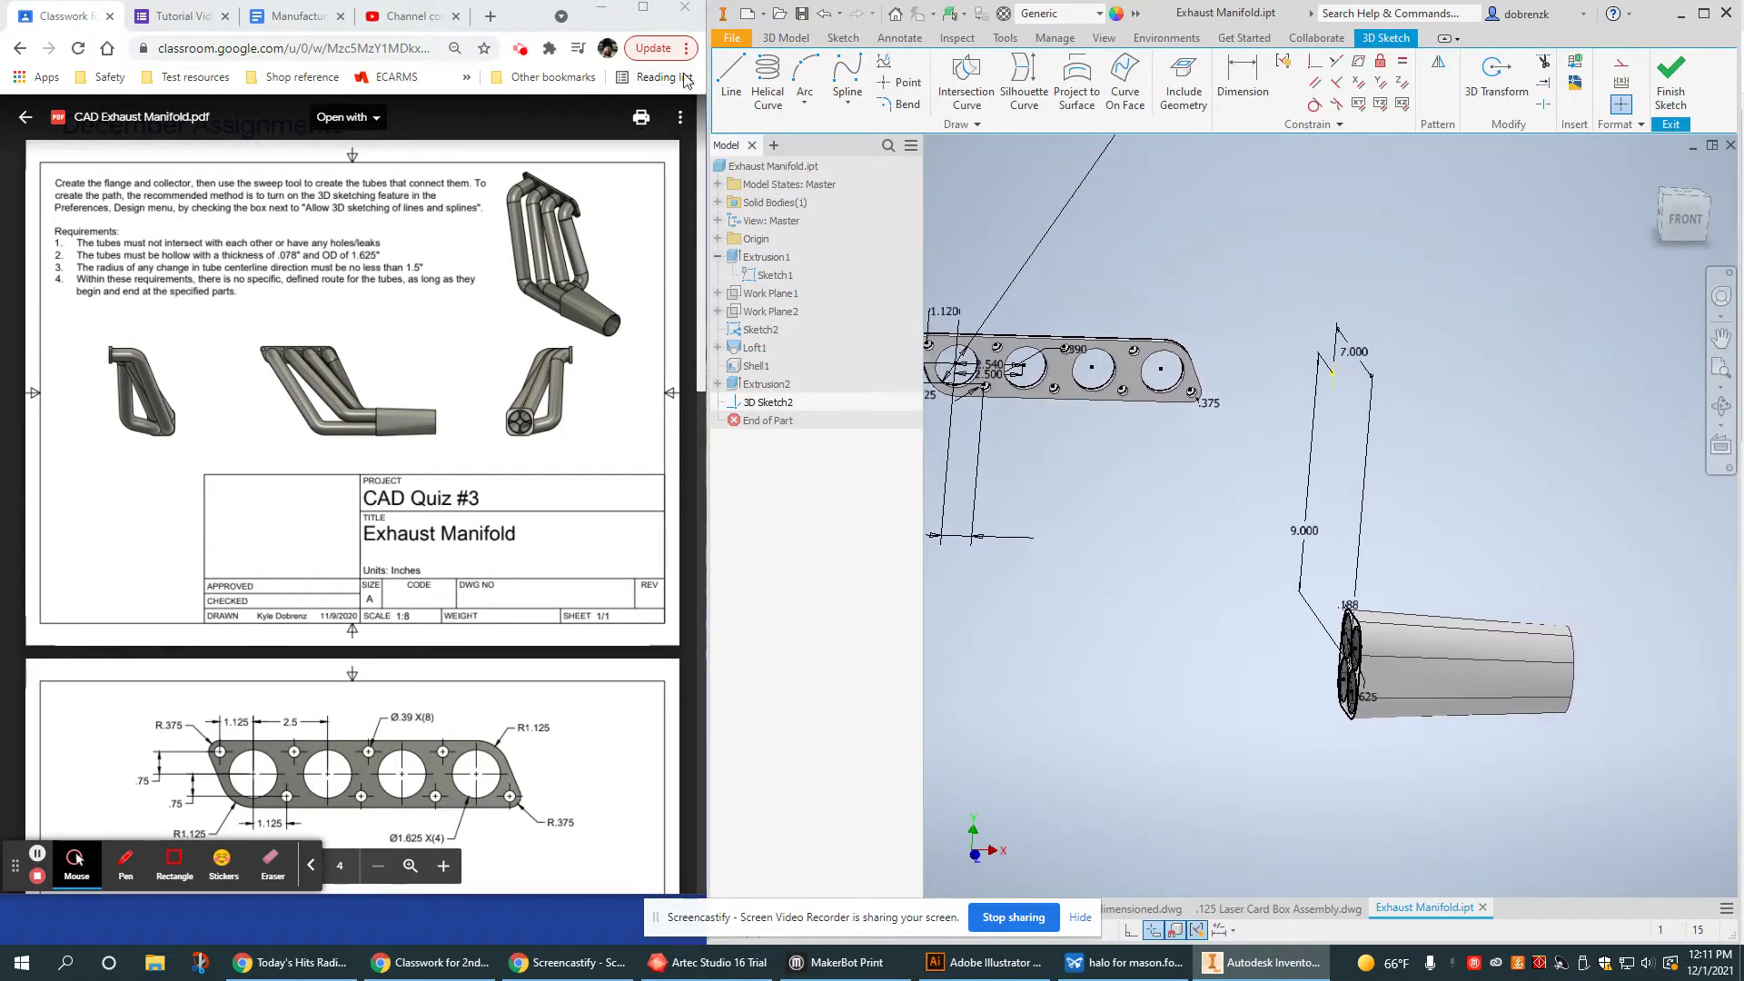
pyautogui.moveTo(1221, 507)
pyautogui.keyDown('shift'); pyautogui.mouseDown(button='middle')
pyautogui.moveTo(1297, 534)
pyautogui.moveTo(1285, 515)
pyautogui.mouseUp(button='middle'); pyautogui.keyUp('shift')
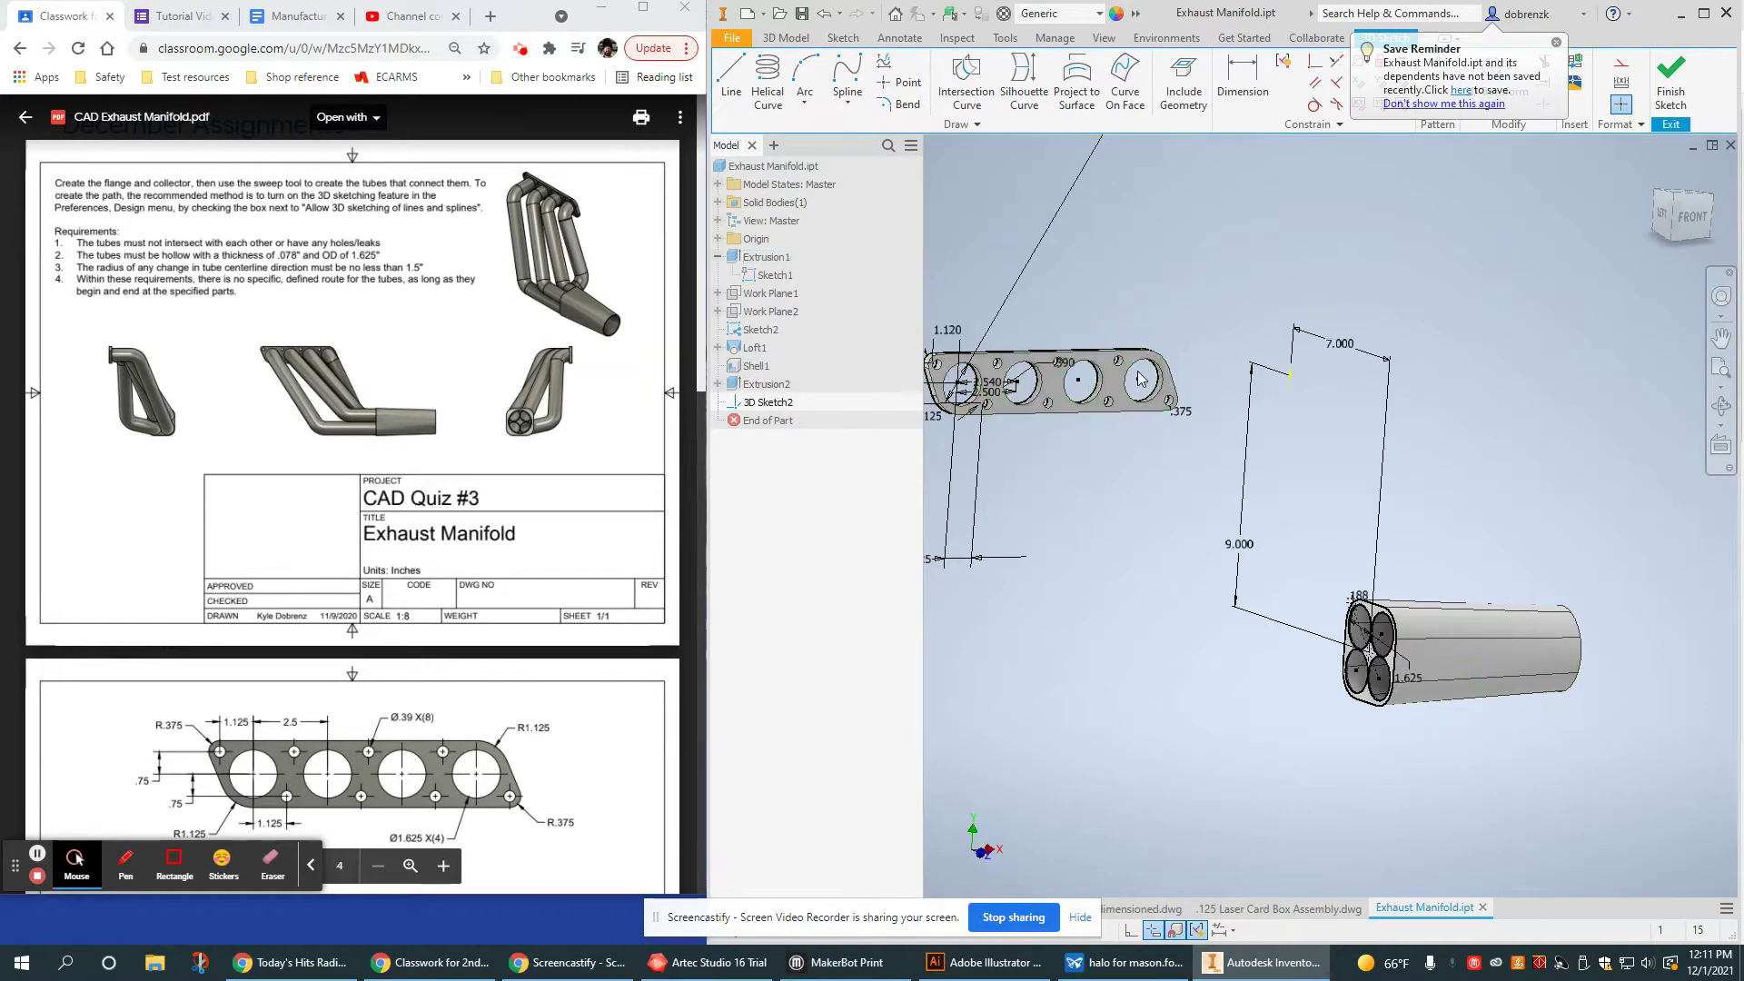
pyautogui.moveTo(1206, 571)
pyautogui.keyDown('shift'); pyautogui.mouseDown(button='middle')
pyautogui.moveTo(1166, 566)
pyautogui.moveTo(1256, 574)
pyautogui.mouseUp(button='middle'); pyautogui.keyUp('shift')
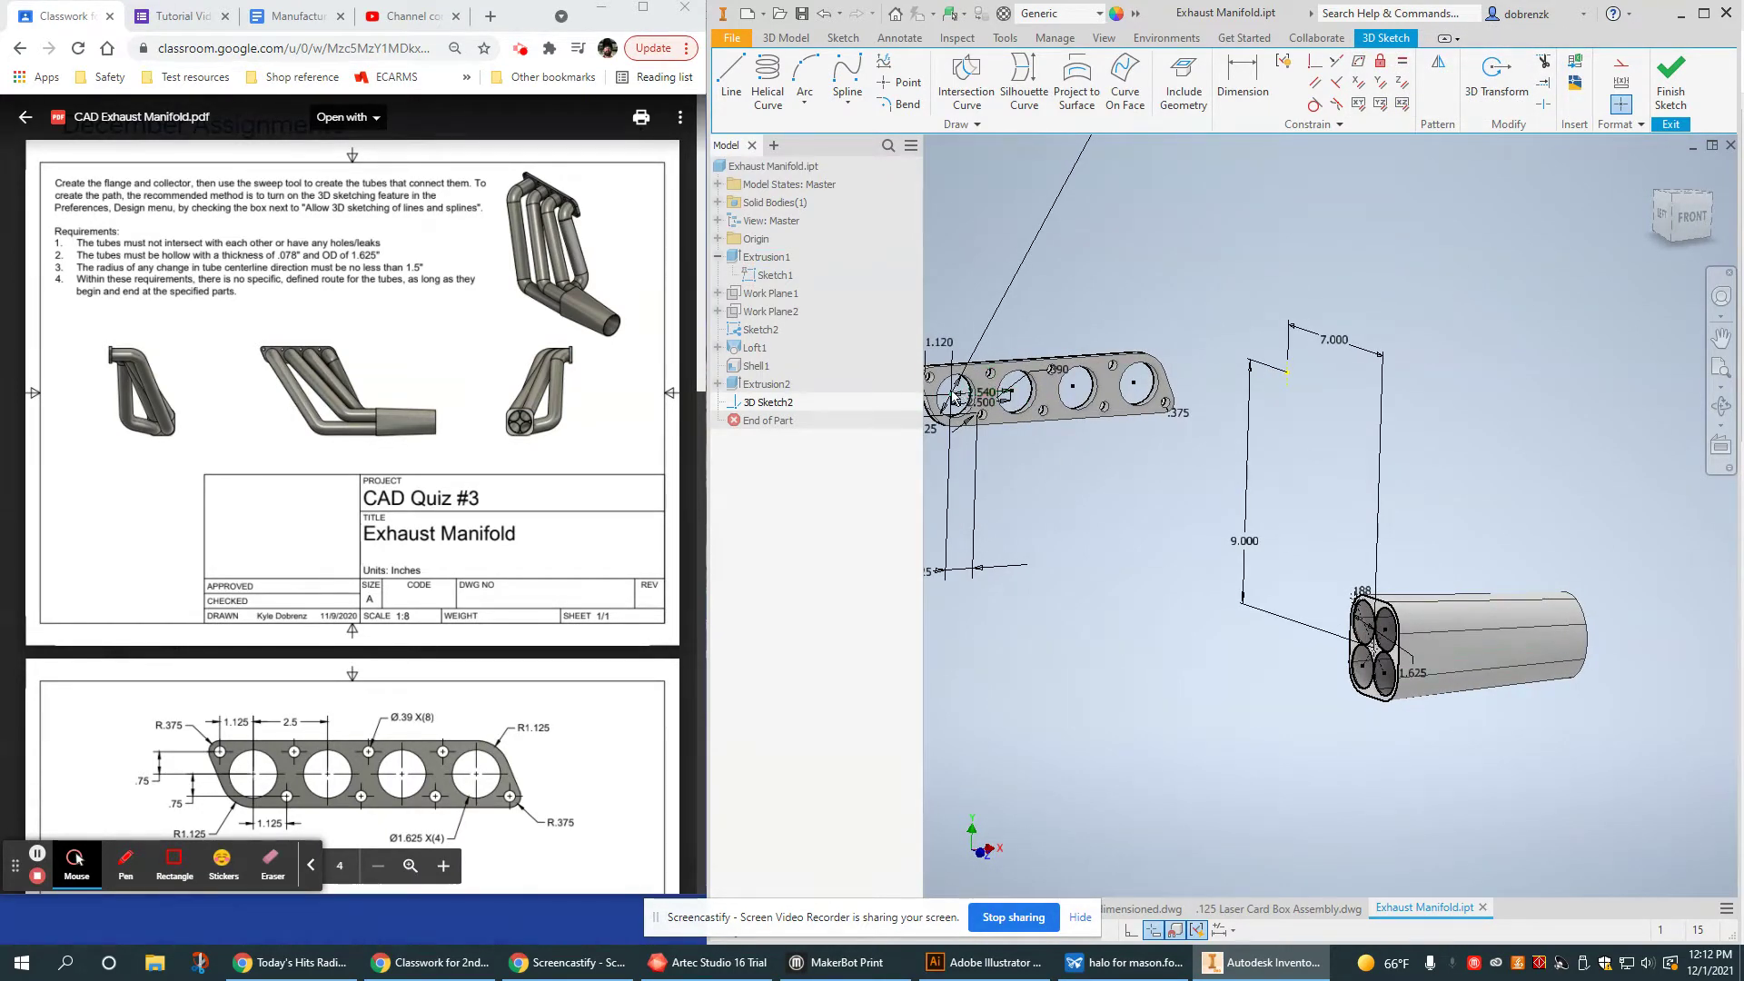
pyautogui.keyDown('shift'); pyautogui.moveTo(1213, 557); pyautogui.dragTo(1159, 525, button='middle'); pyautogui.keyUp('shift')
pyautogui.scroll(-10, 184, 336)
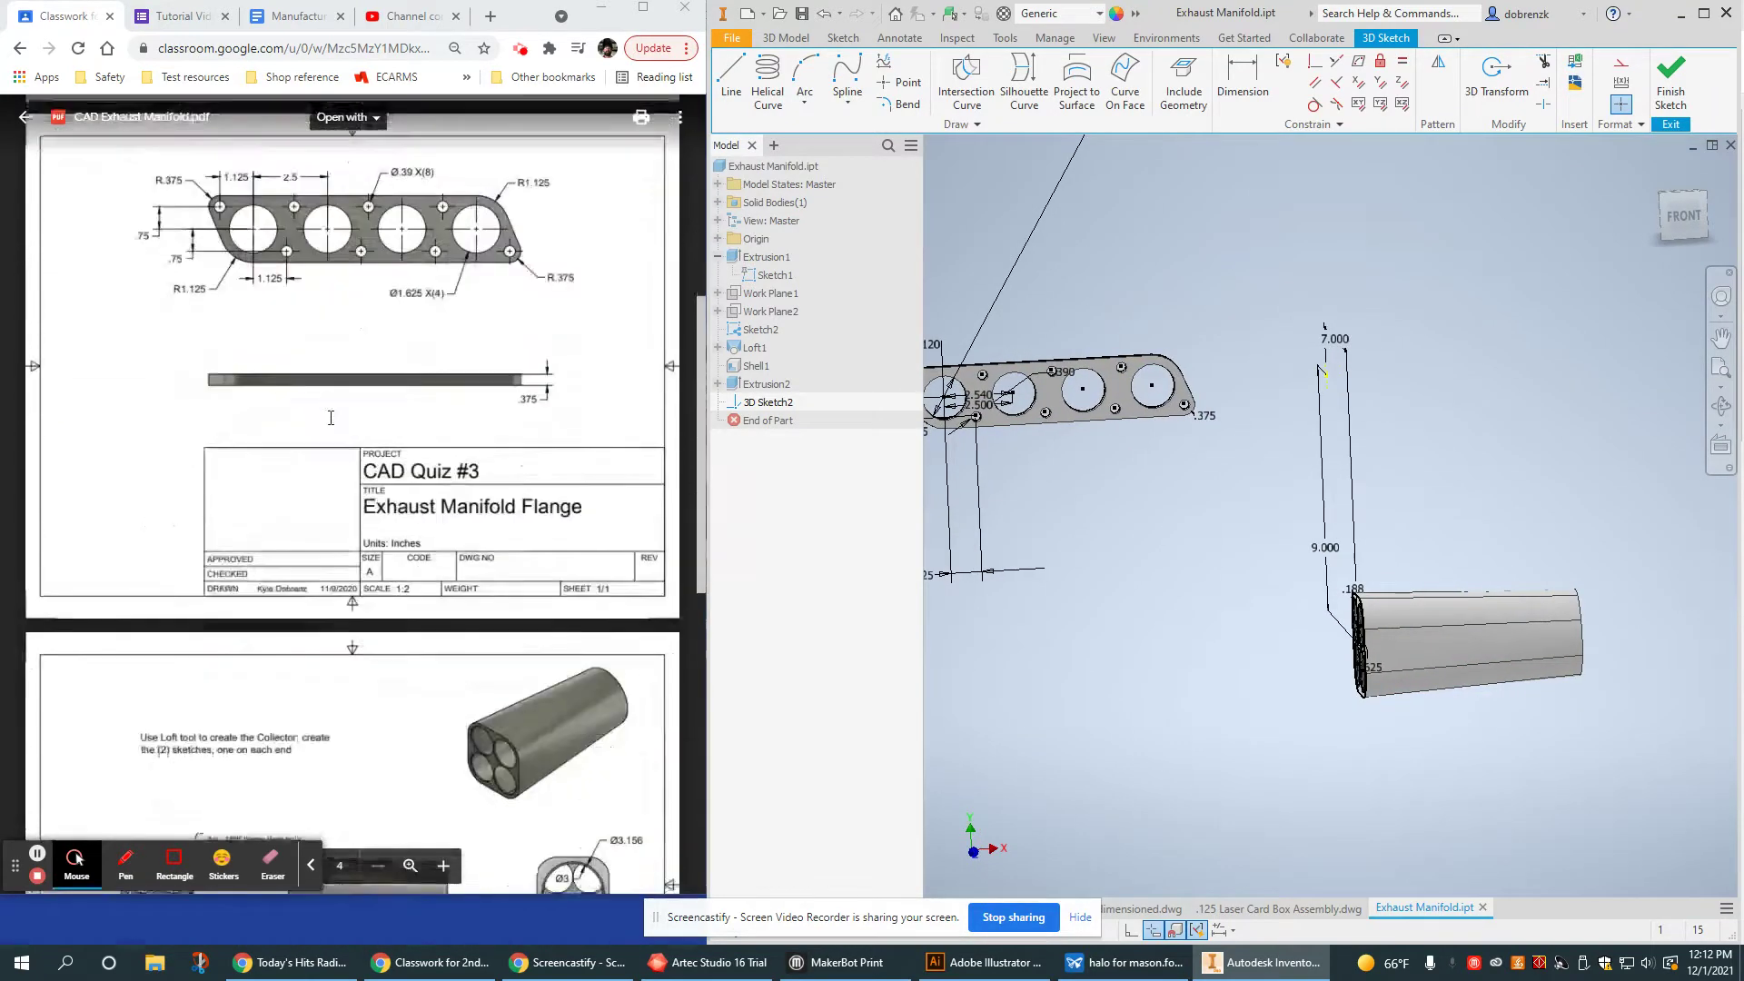
pyautogui.scroll(6, 324, 495)
pyautogui.scroll(3, 325, 495)
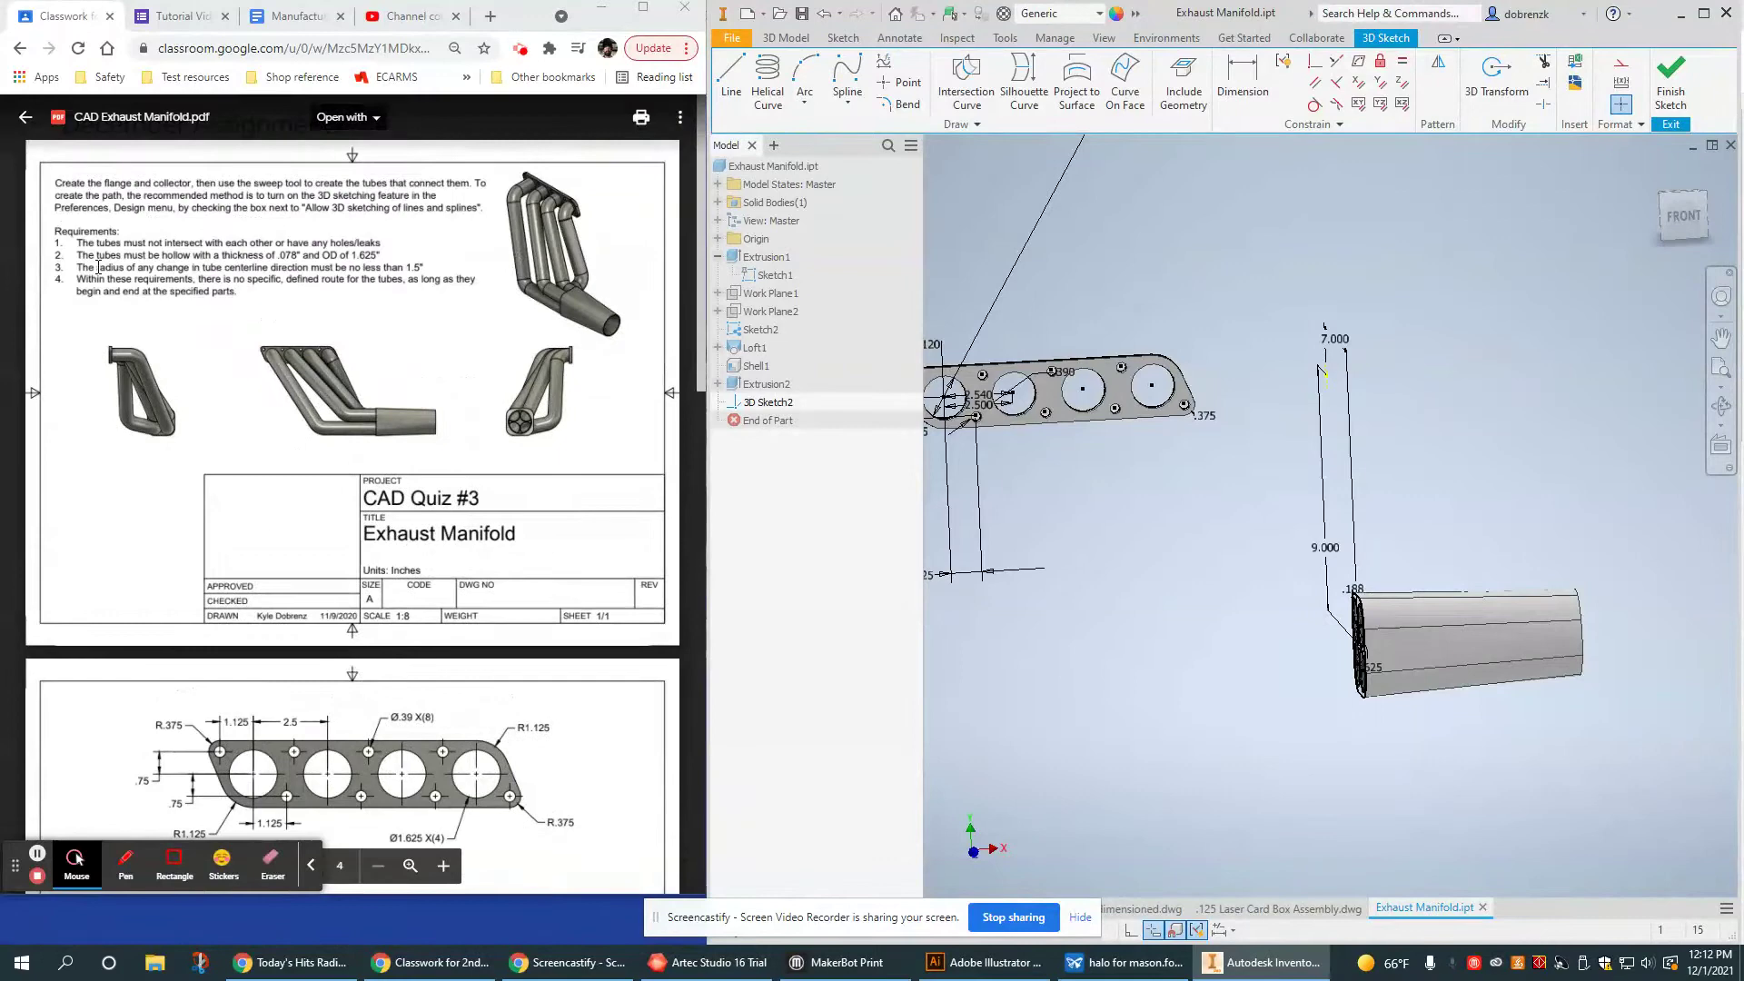
pyautogui.click(433, 264)
pyautogui.moveTo(1214, 427)
pyautogui.keyDown('shift'); pyautogui.mouseDown(button='middle')
pyautogui.moveTo(1215, 543)
pyautogui.moveTo(1334, 509)
pyautogui.mouseUp(button='middle'); pyautogui.keyUp('shift')
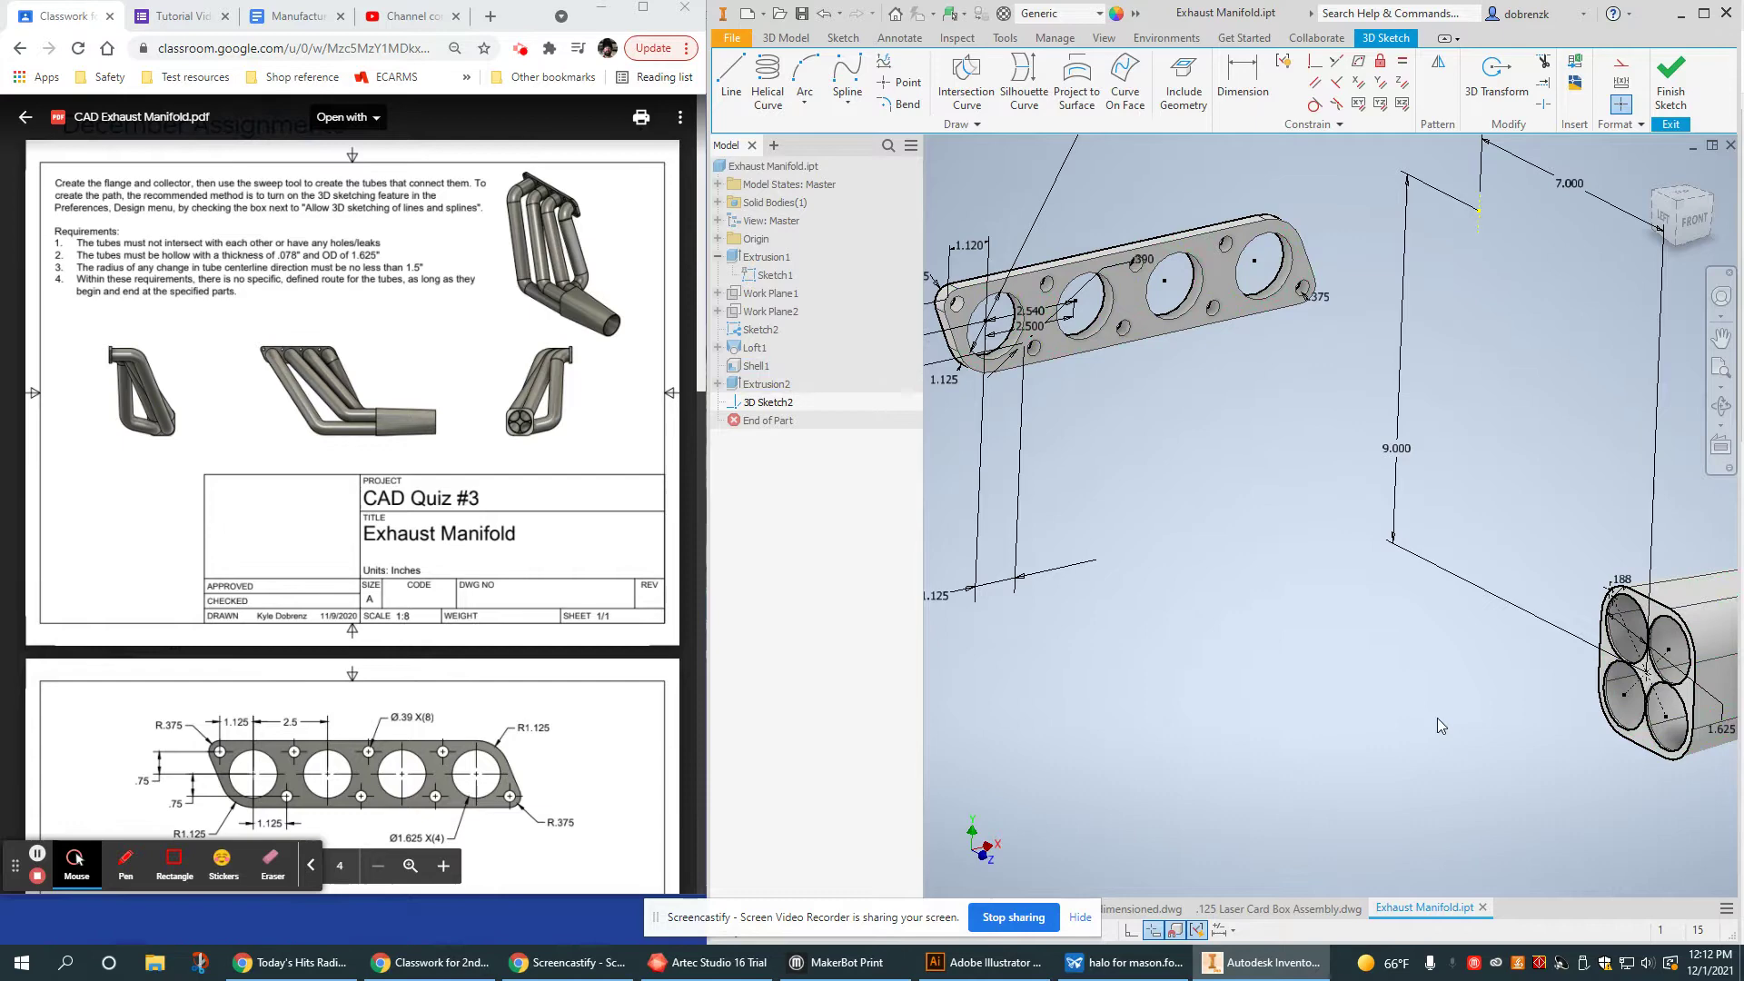
pyautogui.moveTo(1411, 712); pyautogui.dragTo(1348, 723, button='middle')
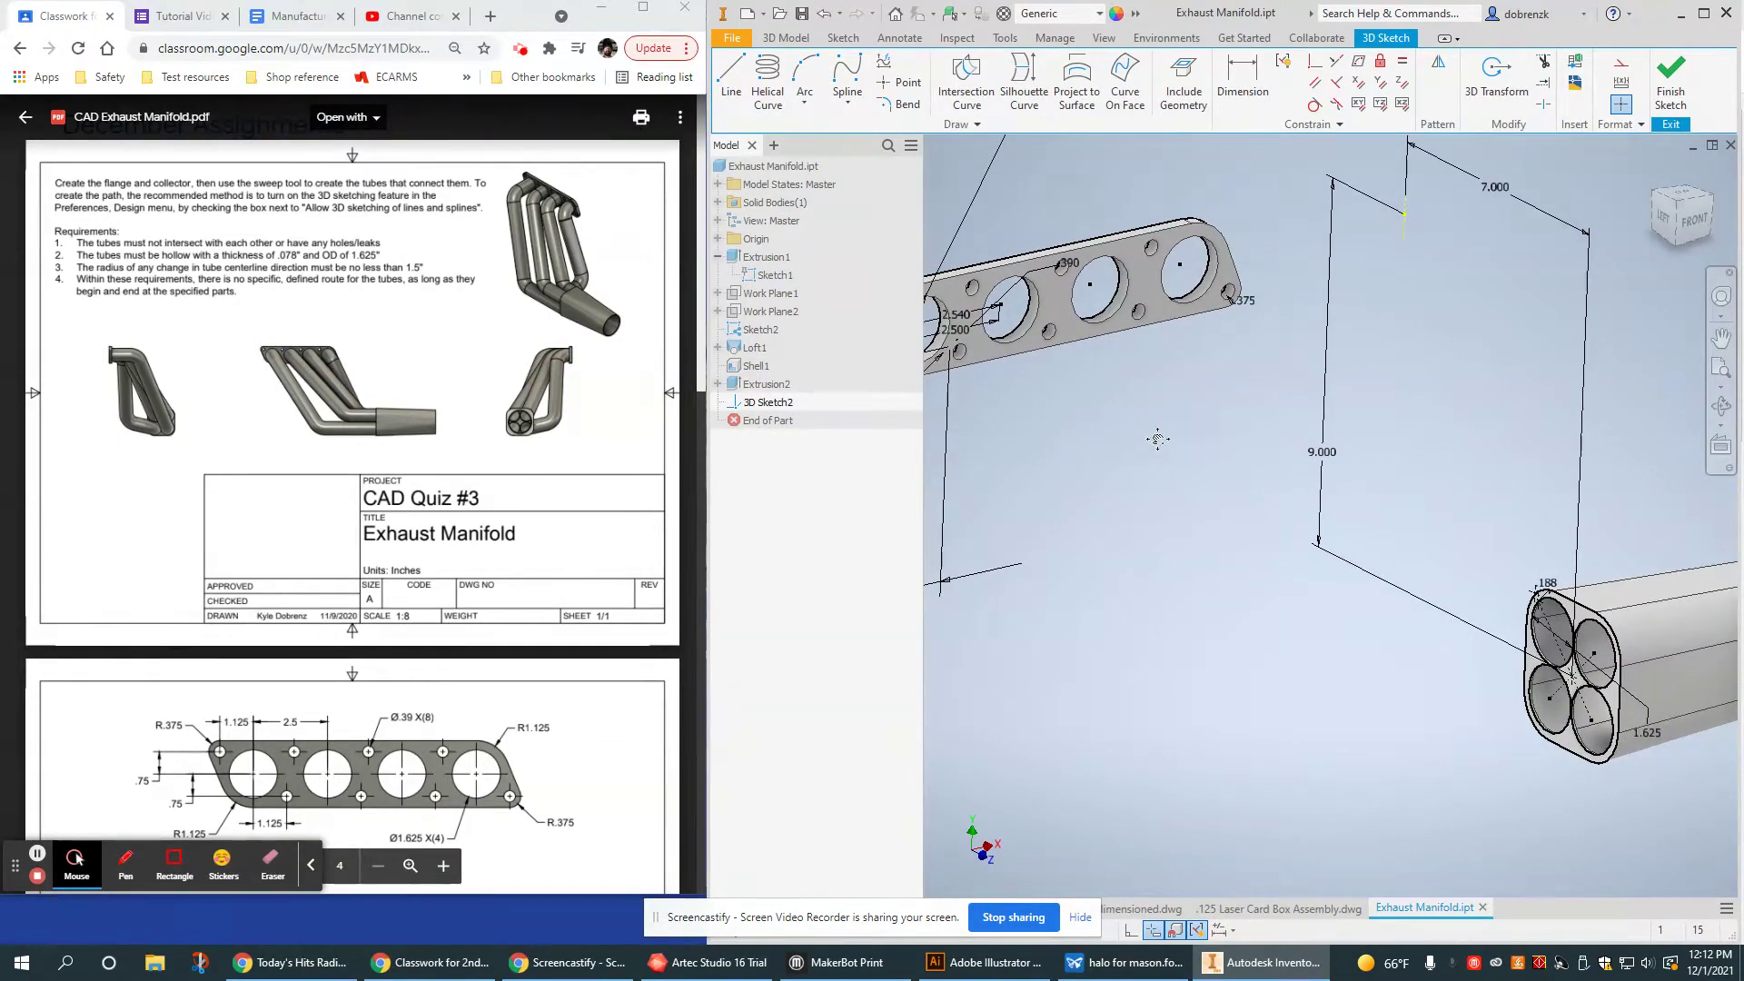
pyautogui.moveTo(1158, 439); pyautogui.dragTo(1254, 446, button='middle')
pyautogui.moveTo(1320, 633)
pyautogui.keyDown('shift'); pyautogui.mouseDown(button='middle')
pyautogui.moveTo(1305, 642)
pyautogui.moveTo(1323, 623)
pyautogui.moveTo(1309, 626)
pyautogui.mouseUp(button='middle'); pyautogui.keyUp('shift')
# Draw a 3D line from the centre of the collector's lower-left opening straight outward along the X axis, away from the collector
pyautogui.click(733, 82)
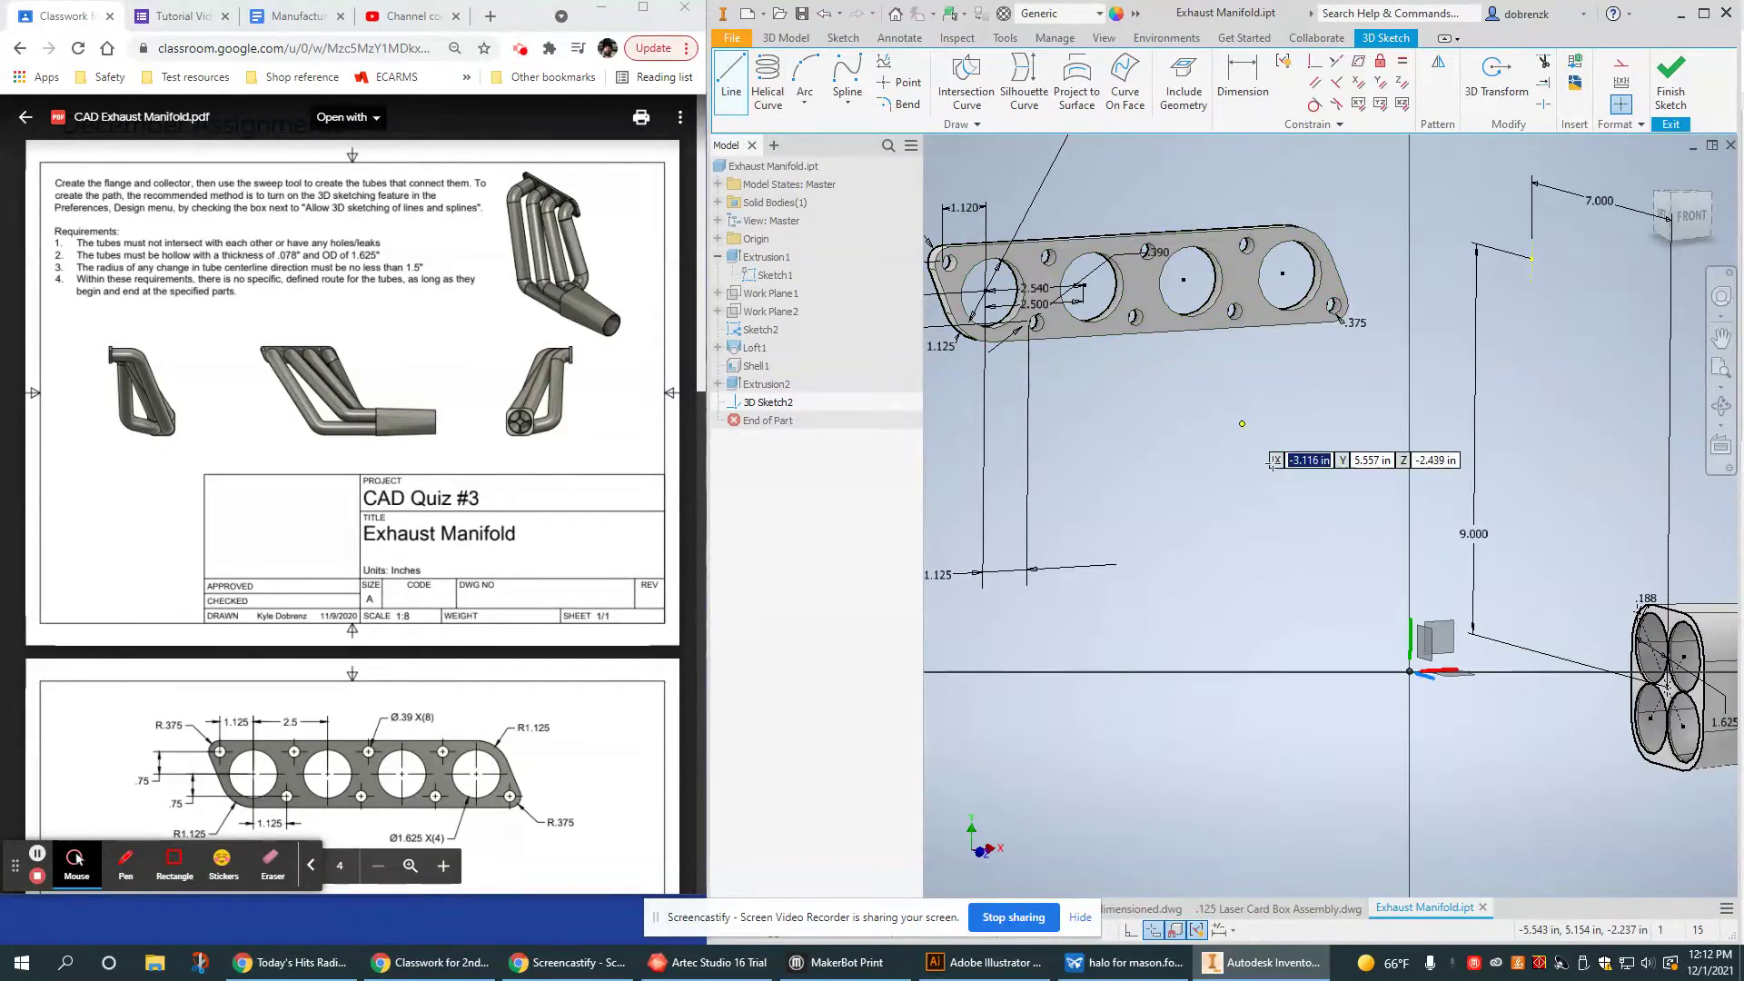
pyautogui.moveTo(1469, 716); pyautogui.dragTo(1258, 601, button='middle')
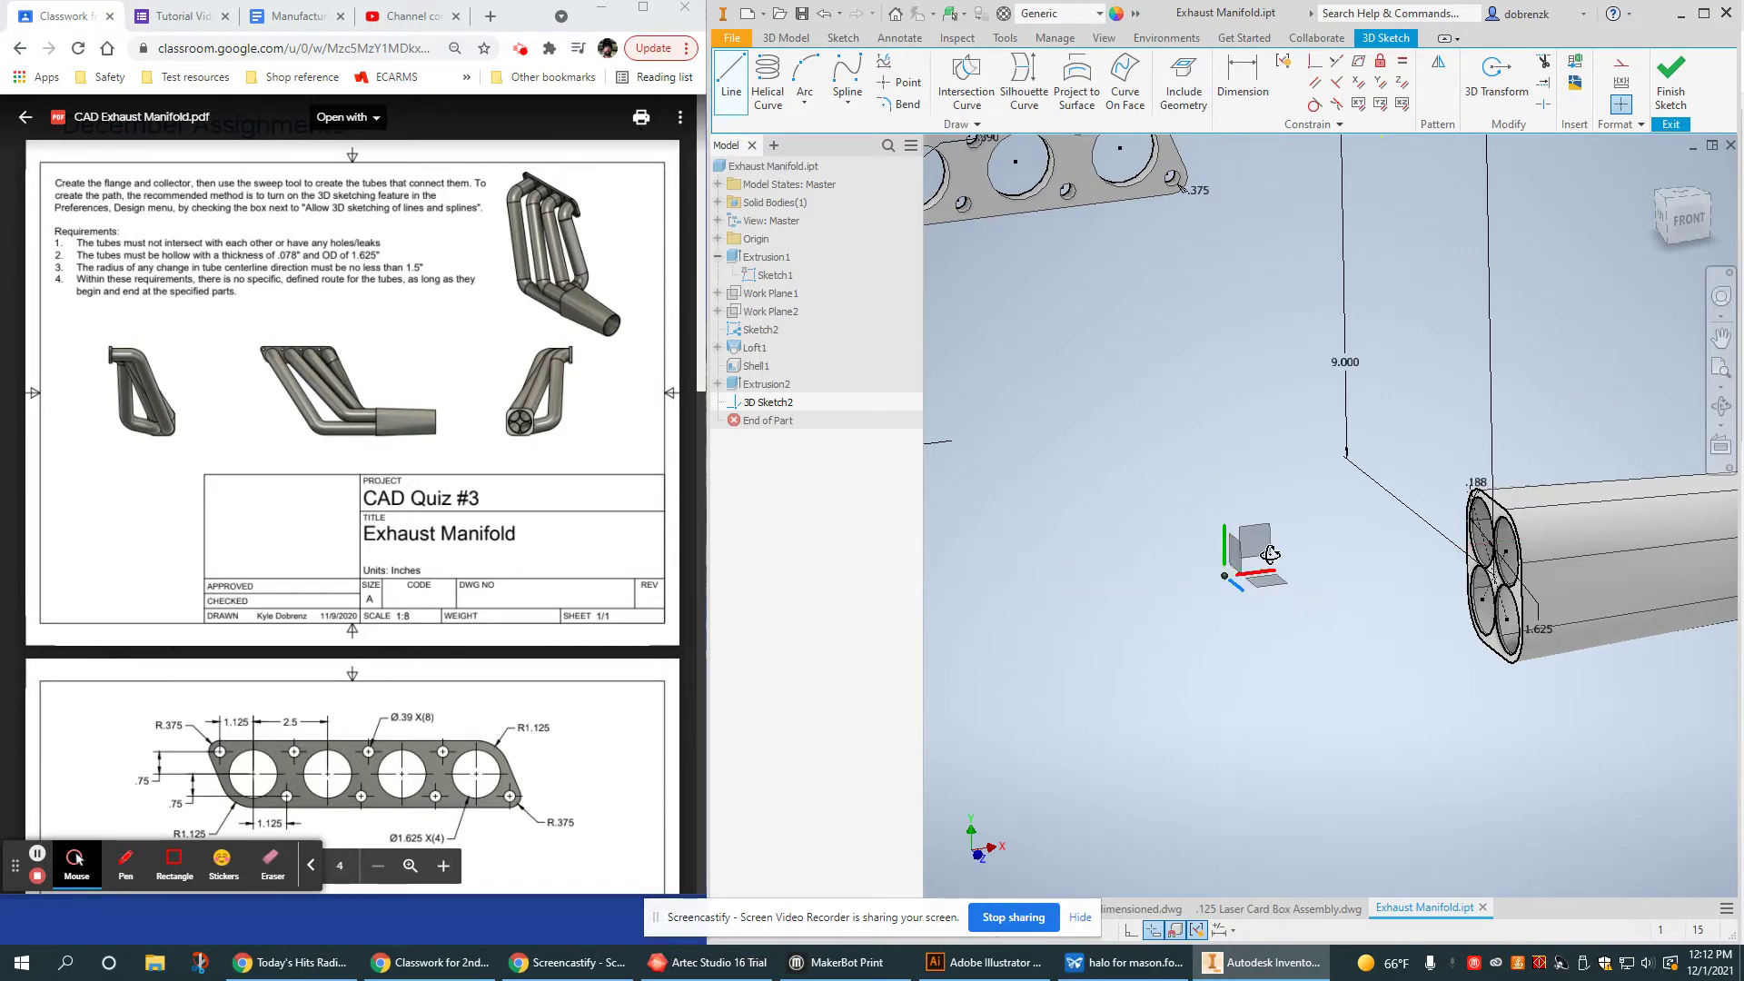
pyautogui.moveTo(1268, 555)
pyautogui.keyDown('shift'); pyautogui.mouseDown(button='middle')
pyautogui.moveTo(1245, 553)
pyautogui.moveTo(1297, 571)
pyautogui.moveTo(1282, 558)
pyautogui.mouseUp(button='middle'); pyautogui.keyUp('shift')
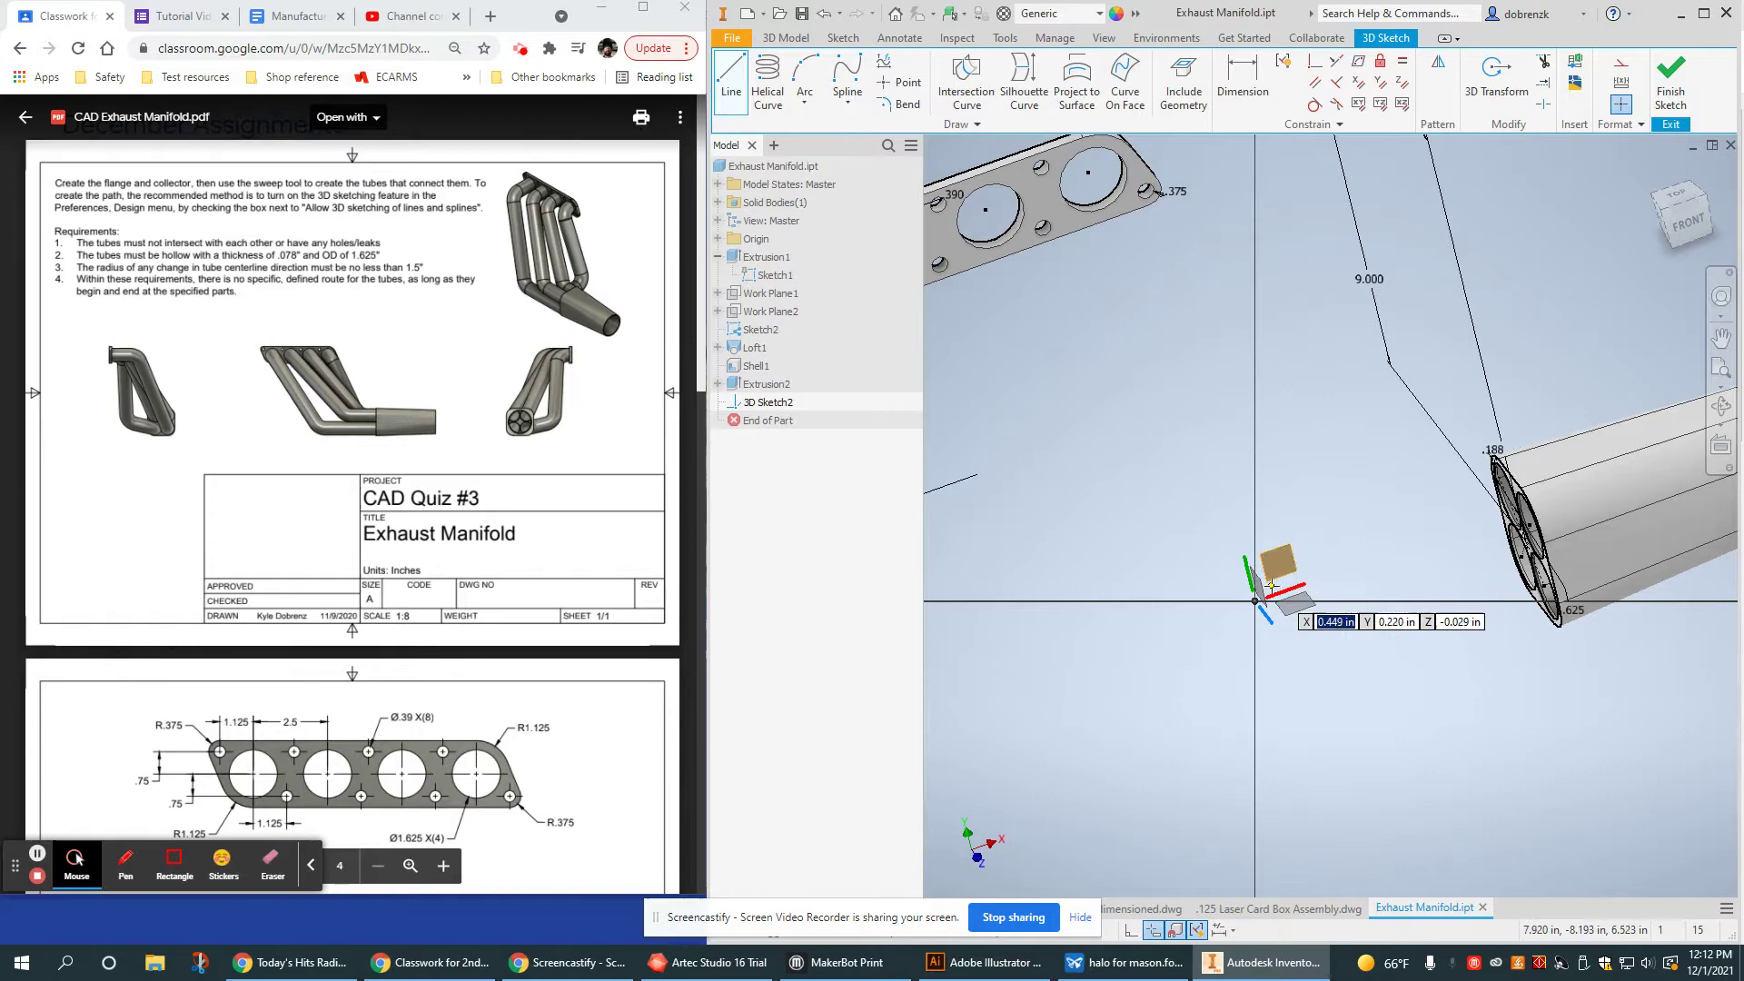
pyautogui.moveTo(1404, 616)
pyautogui.keyDown('shift'); pyautogui.mouseDown(button='middle')
pyautogui.moveTo(1409, 586)
pyautogui.moveTo(1457, 591)
pyautogui.mouseUp(button='middle'); pyautogui.keyUp('shift')
pyautogui.scroll(4, 1457, 590)
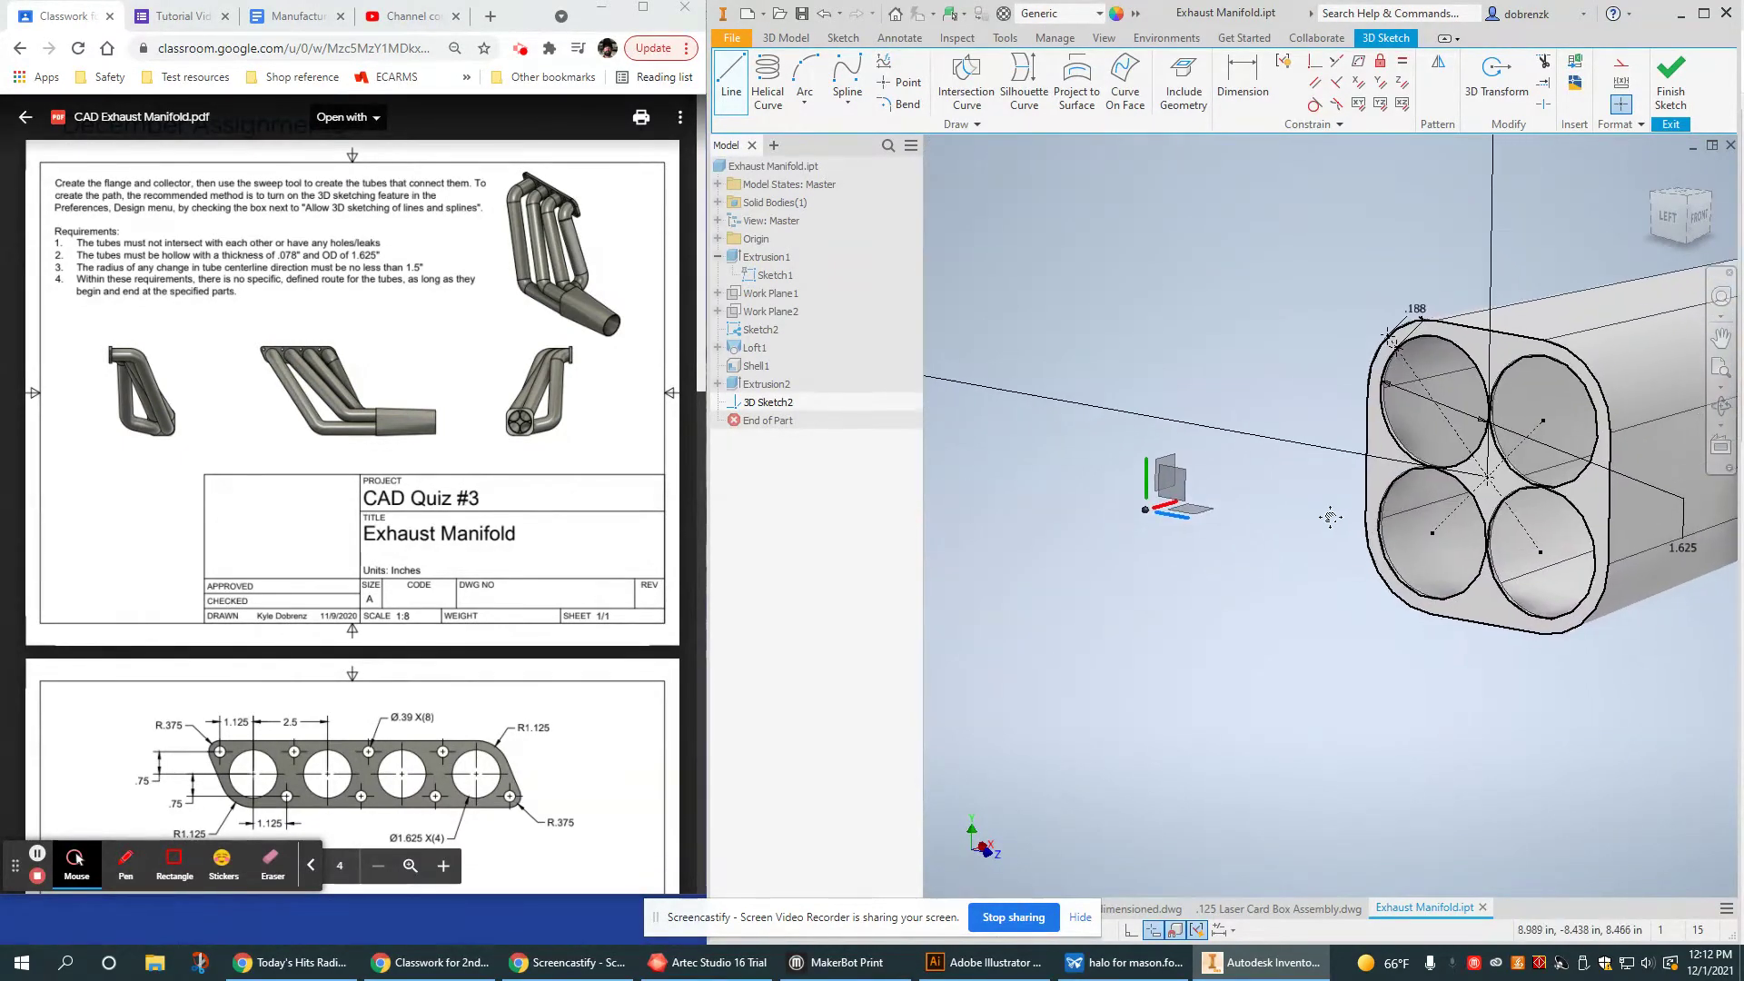
pyautogui.click(1414, 499)
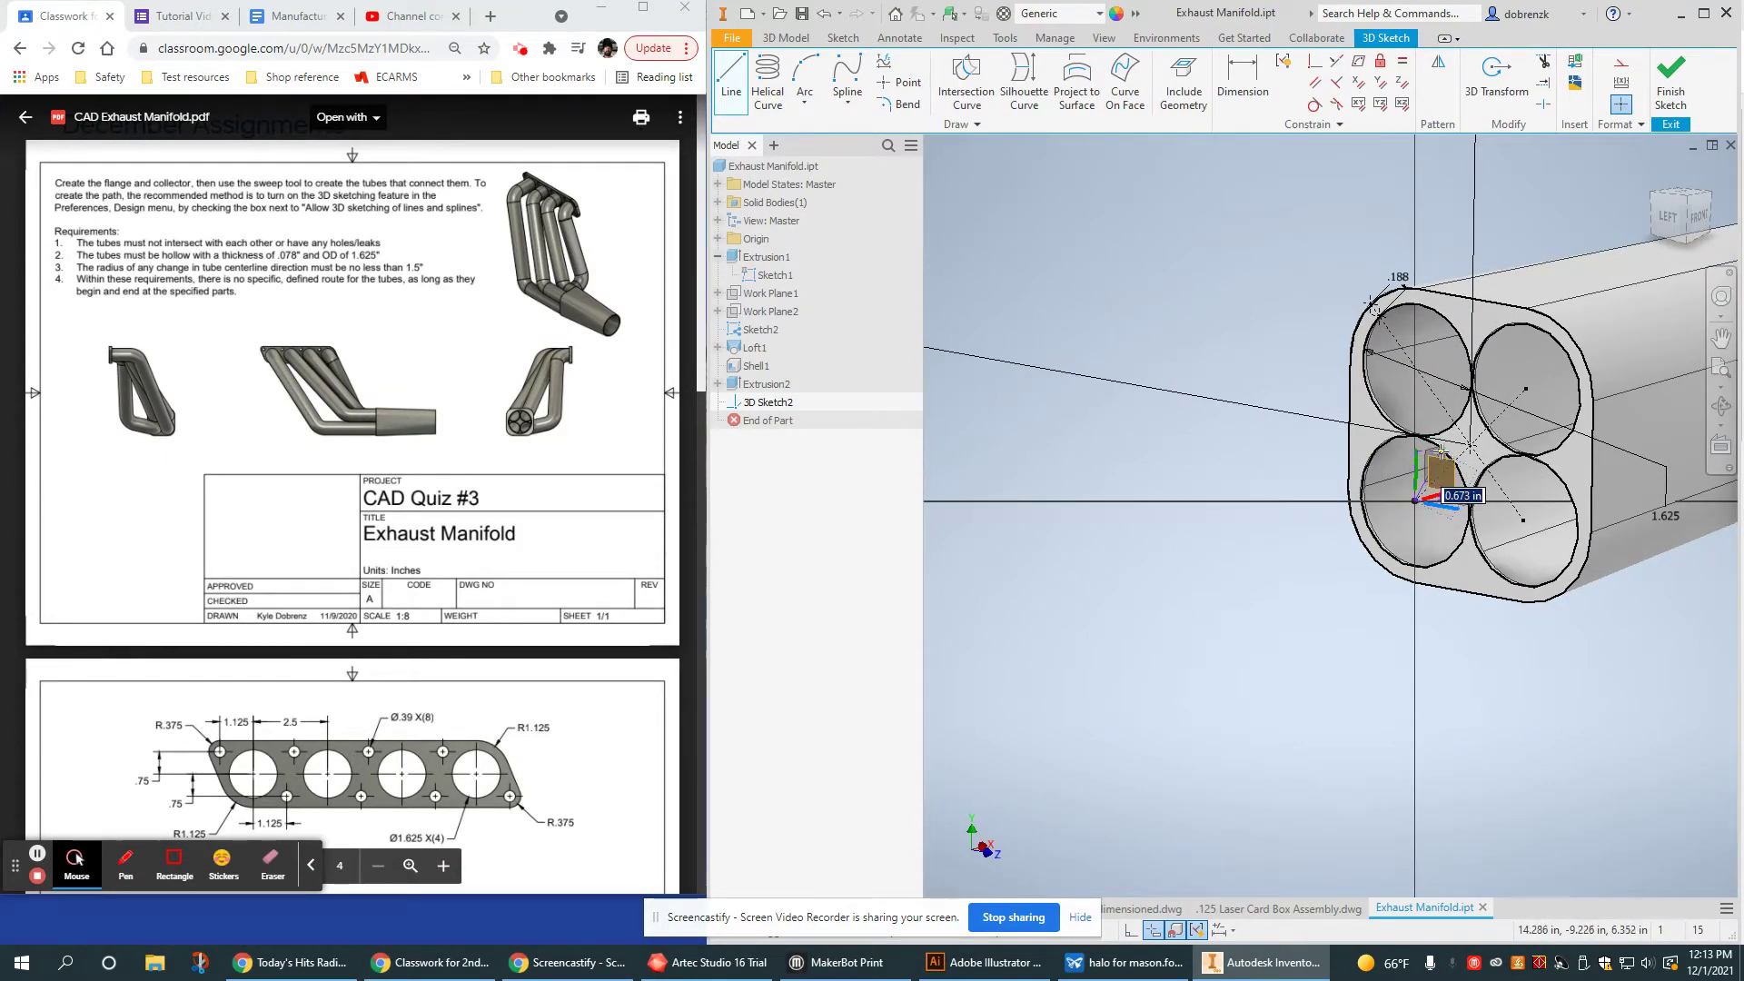
pyautogui.keyDown('shift'); pyautogui.moveTo(1437, 465); pyautogui.dragTo(1345, 473, button='middle'); pyautogui.keyUp('shift')
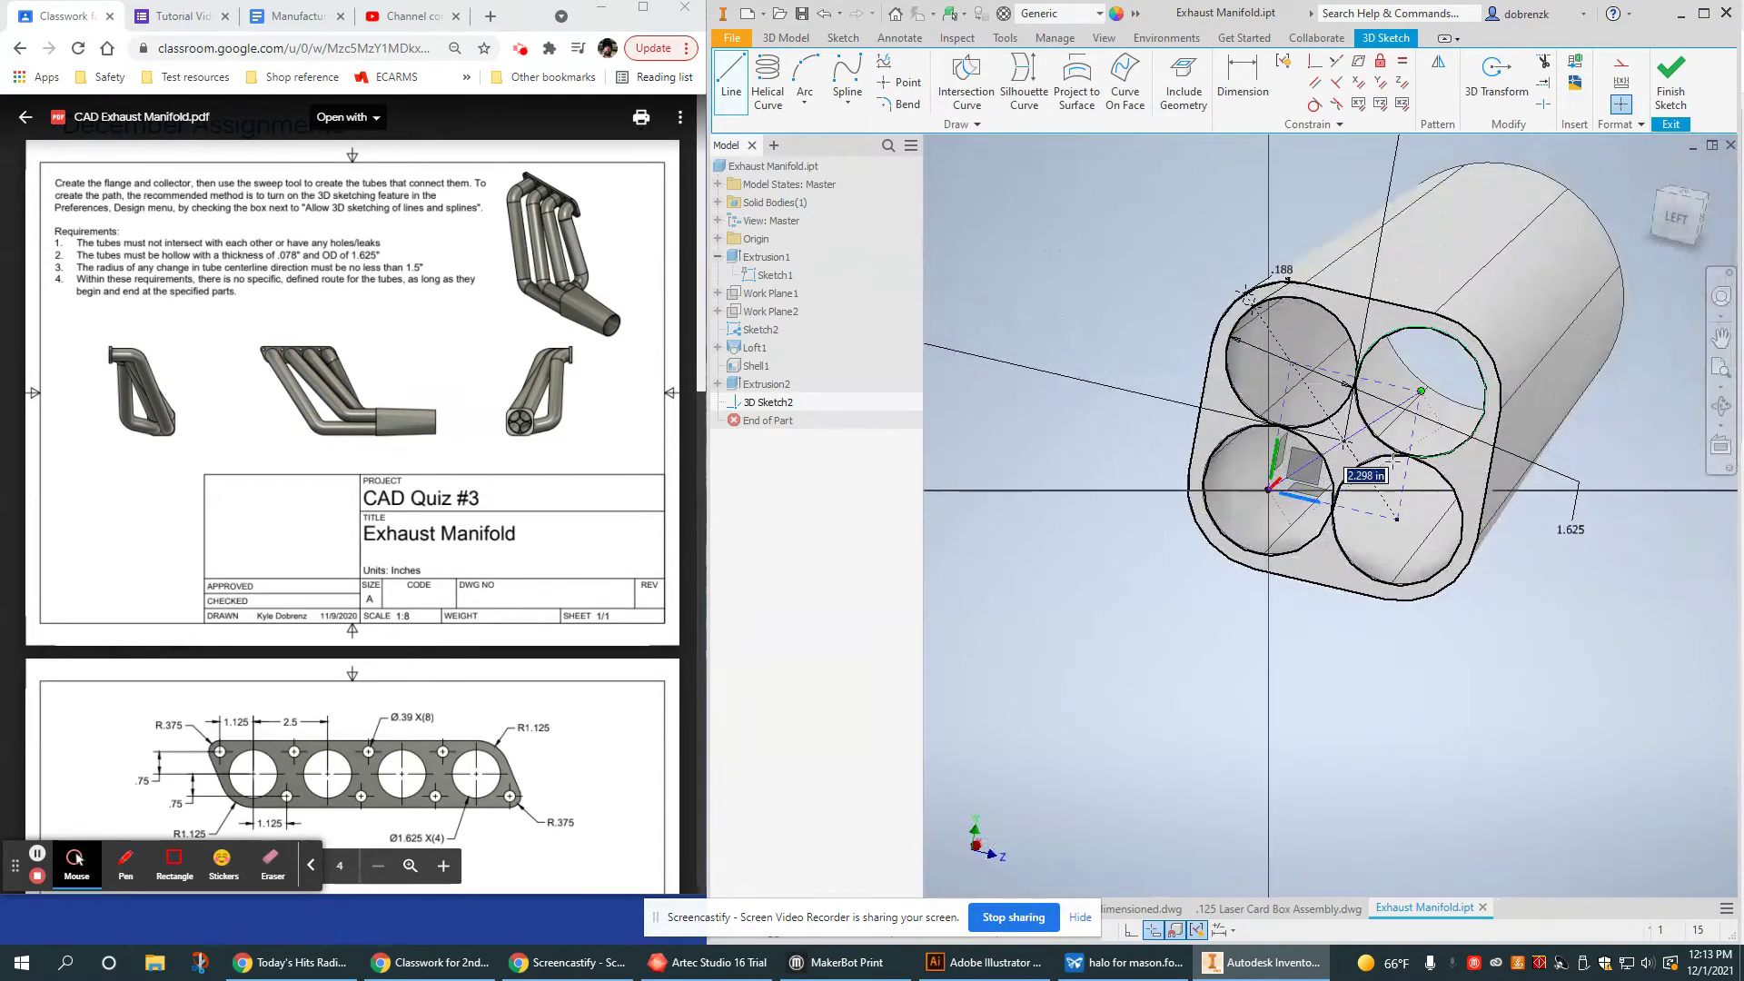
pyautogui.scroll(5, 1238, 472)
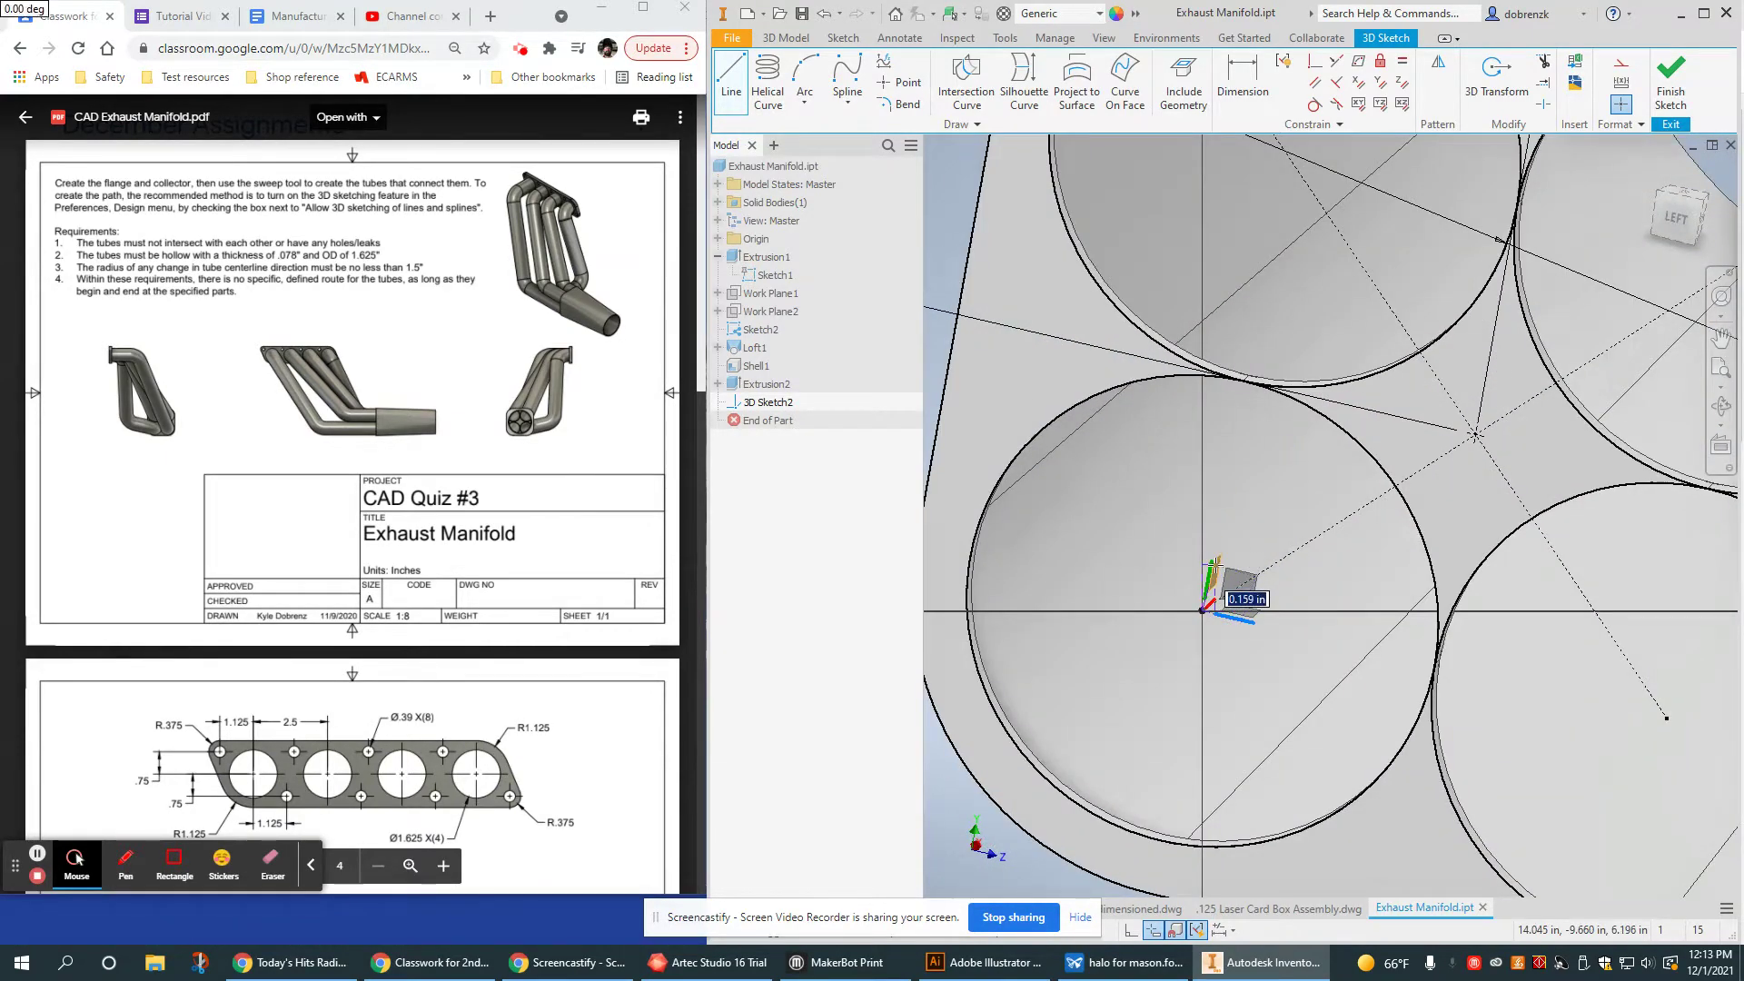
pyautogui.scroll(-5, 1214, 565)
pyautogui.keyDown('shift'); pyautogui.moveTo(1122, 533); pyautogui.dragTo(1057, 532, button='middle'); pyautogui.keyUp('shift')
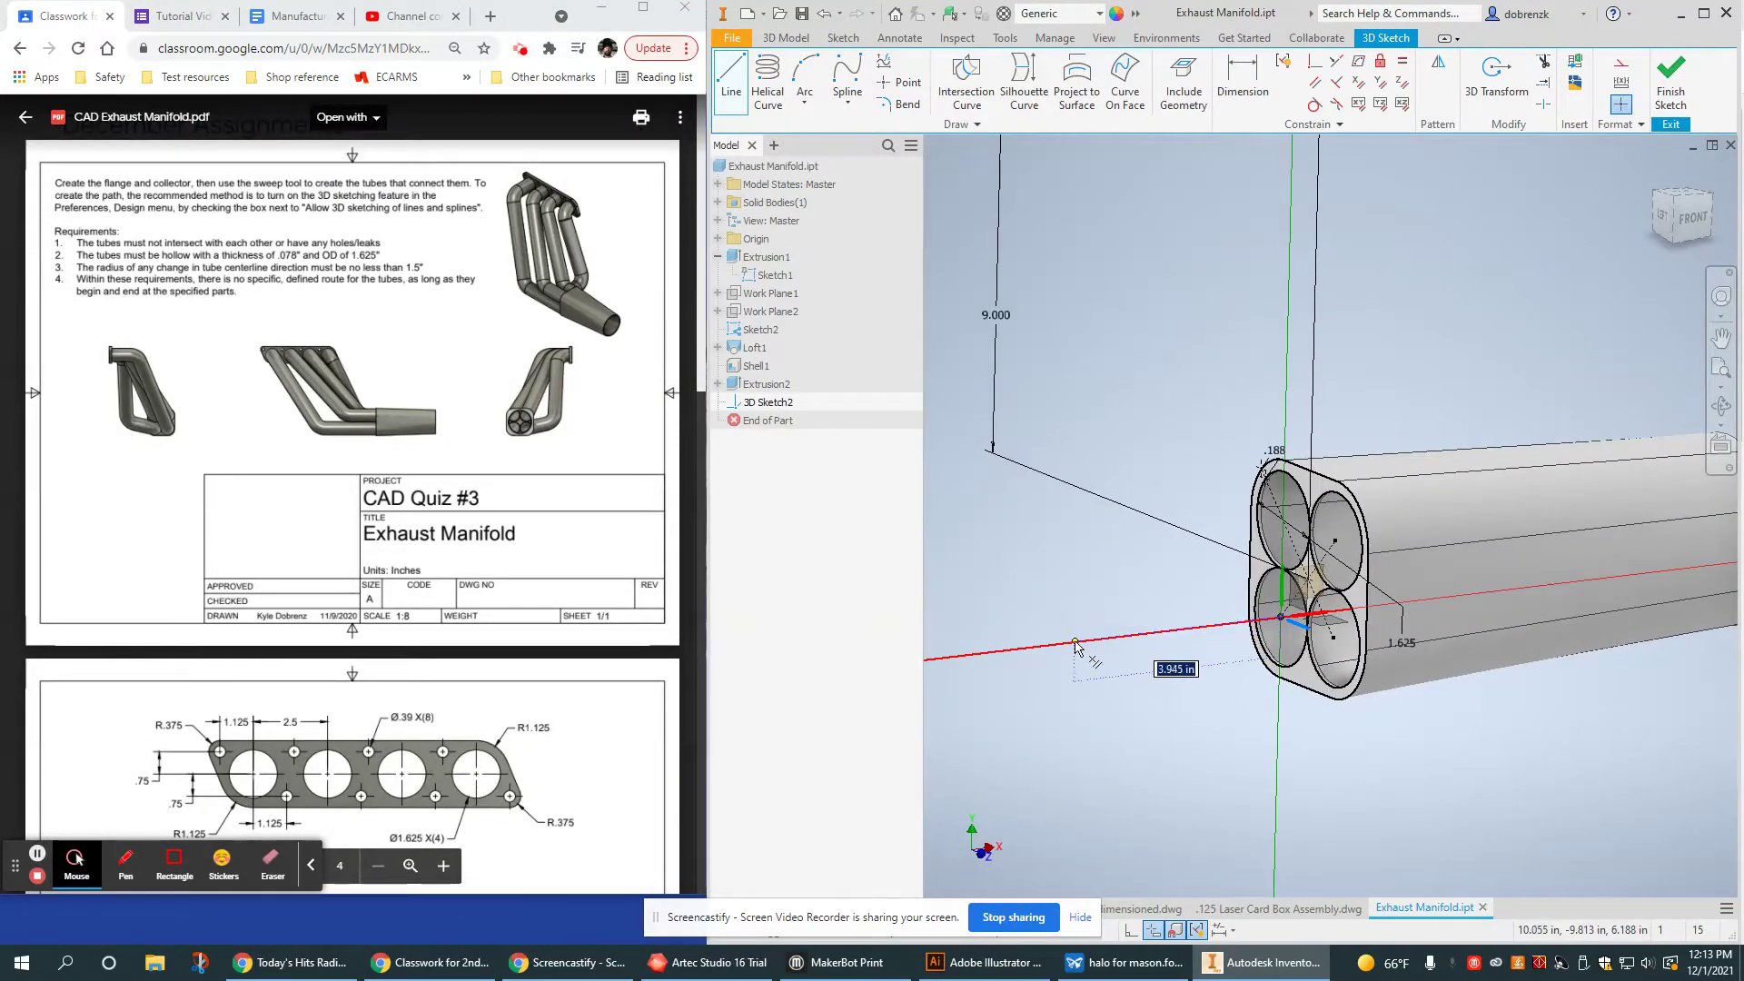
pyautogui.click(1131, 636)
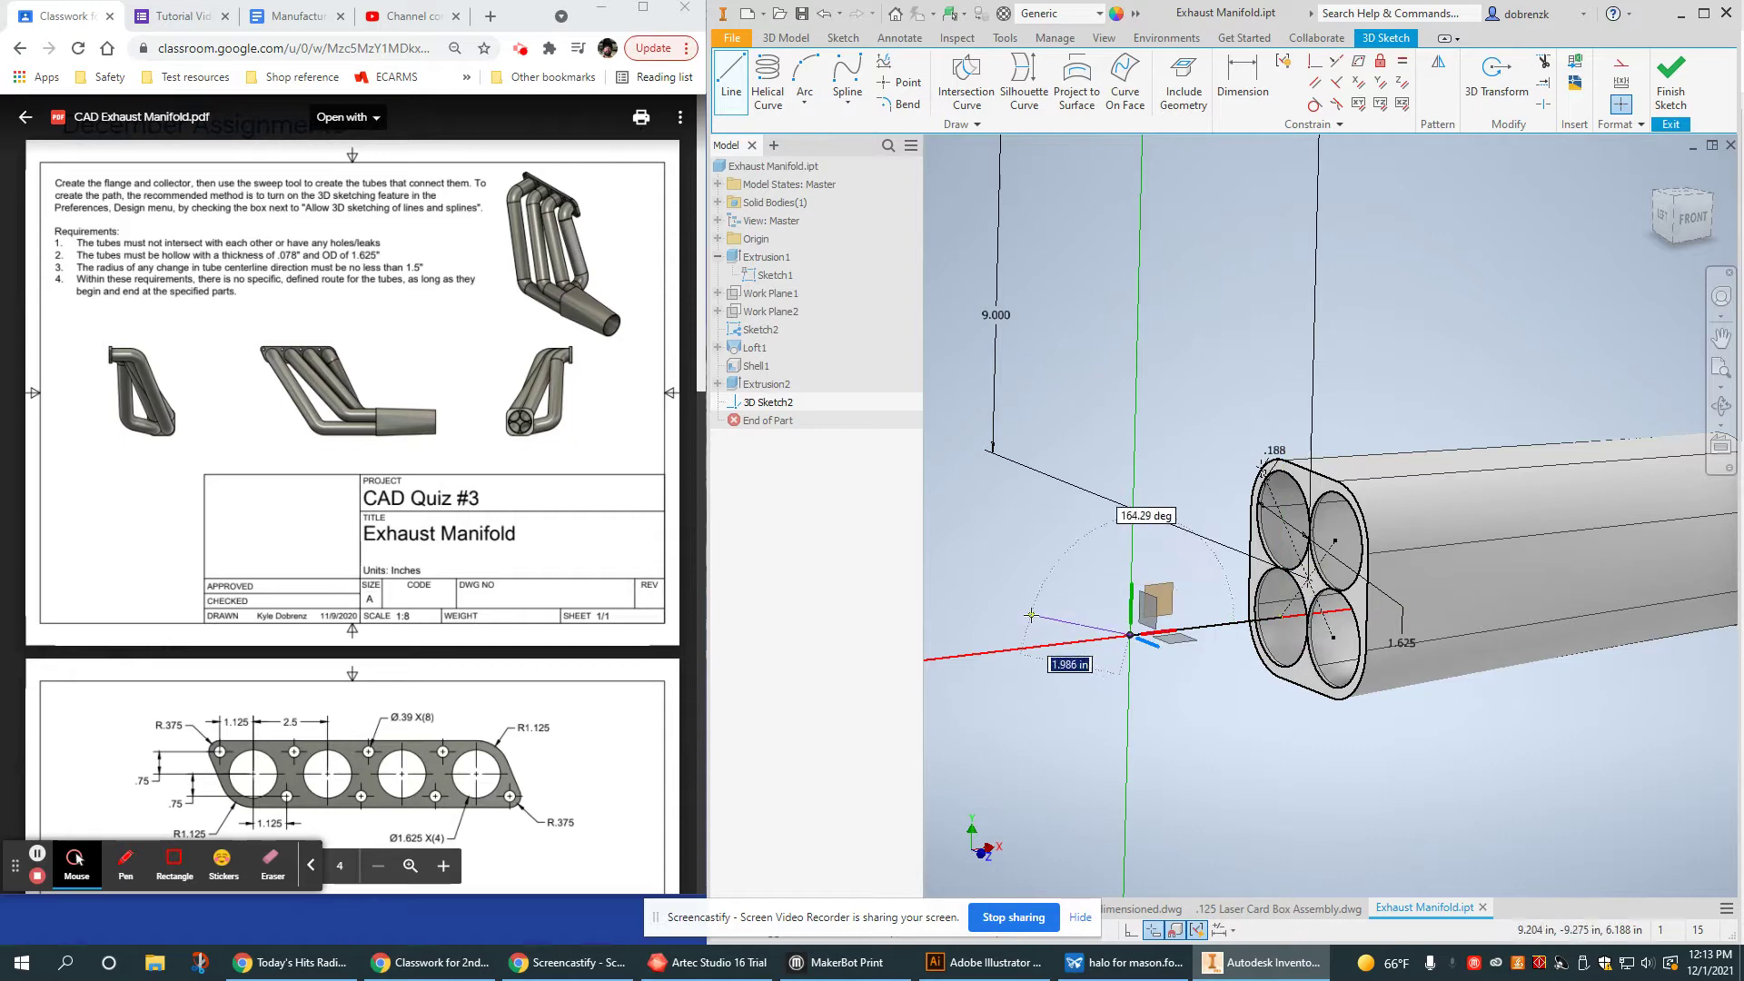
# Draw a 3D arc of about 2.4 in radius in the XY plane from the free end of the collector line, curving upward
pyautogui.keyDown('shift'); pyautogui.moveTo(1021, 616); pyautogui.dragTo(1255, 595, button='middle'); pyautogui.keyUp('shift')
pyautogui.scroll(-3, 1004, 601)
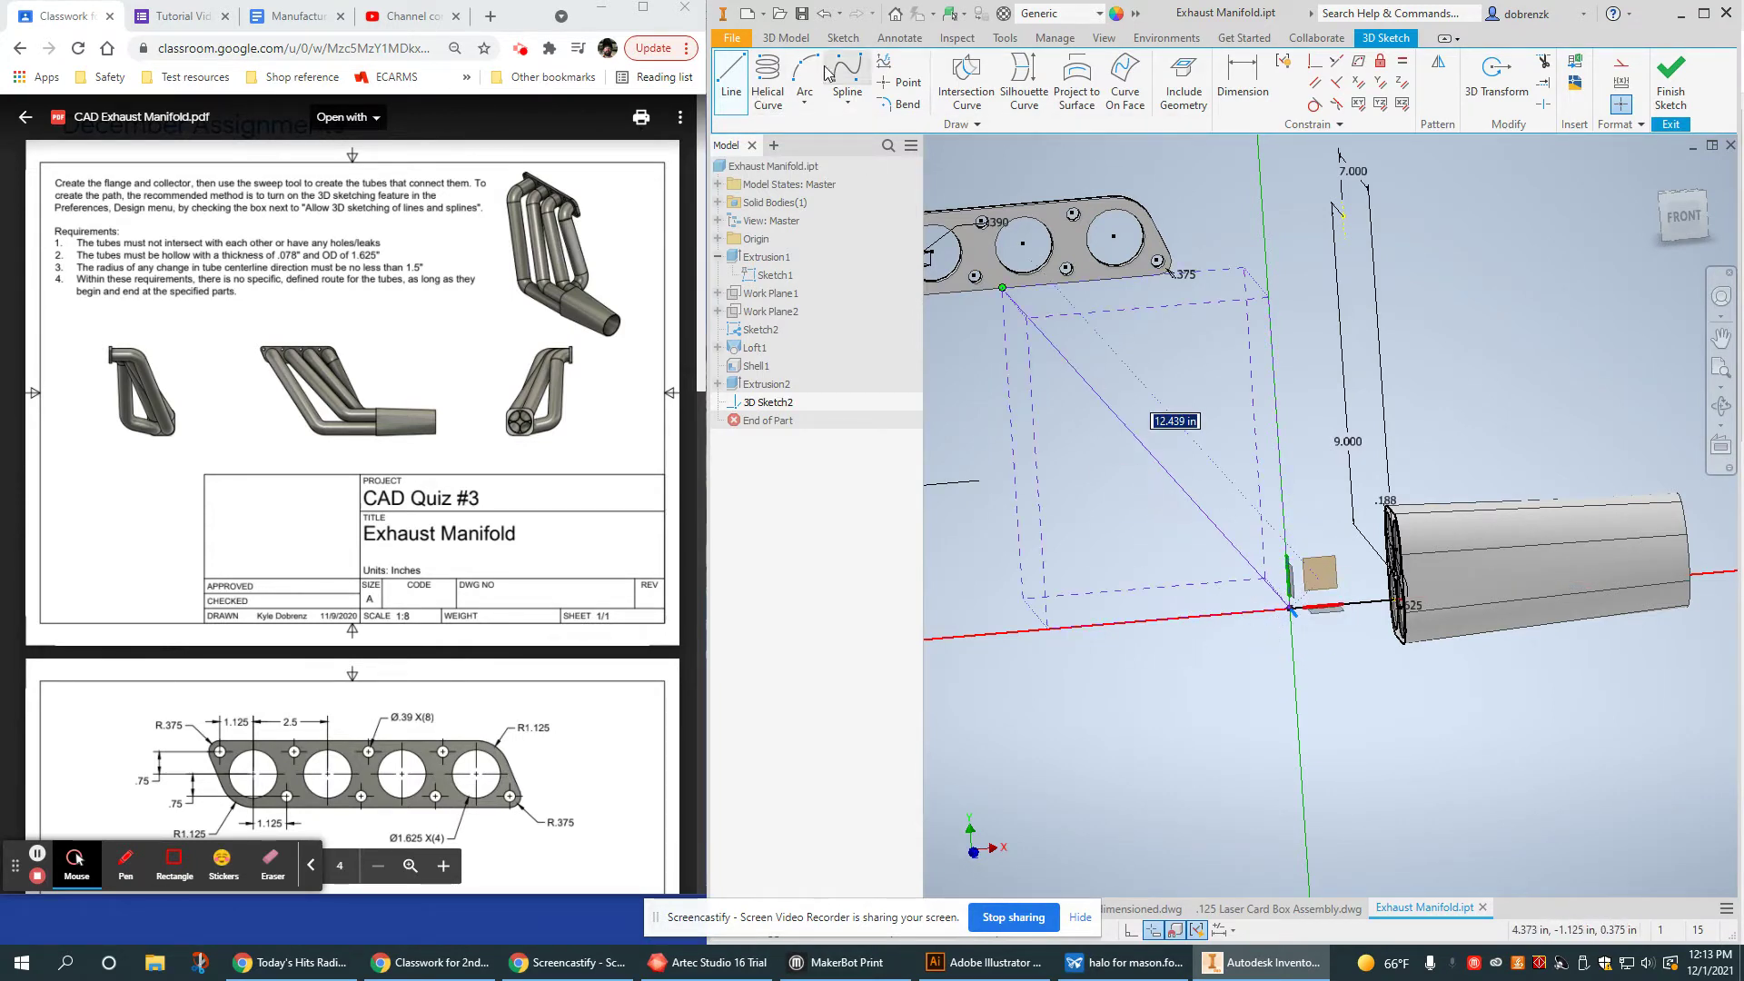
pyautogui.click(731, 80)
pyautogui.press('a')
pyautogui.click(1290, 607)
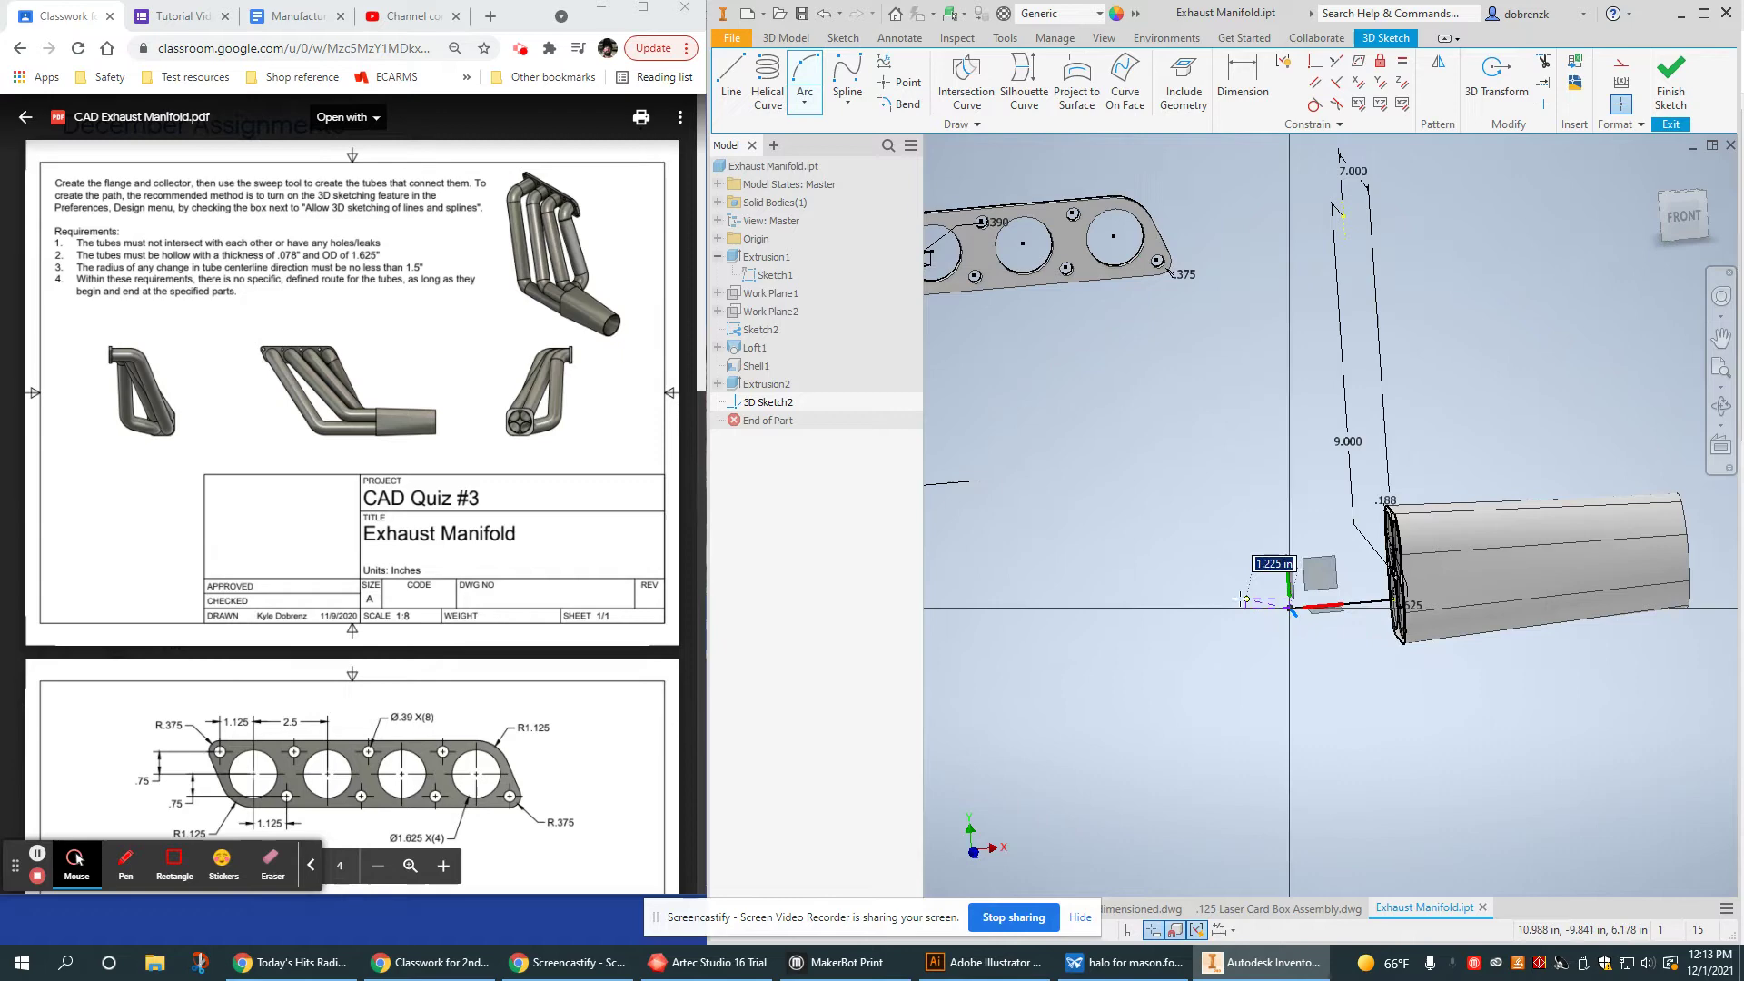
pyautogui.moveTo(1160, 493)
pyautogui.keyDown('shift'); pyautogui.mouseDown(button='middle')
pyautogui.moveTo(1299, 499)
pyautogui.moveTo(1164, 492)
pyautogui.mouseUp(button='middle'); pyautogui.keyUp('shift')
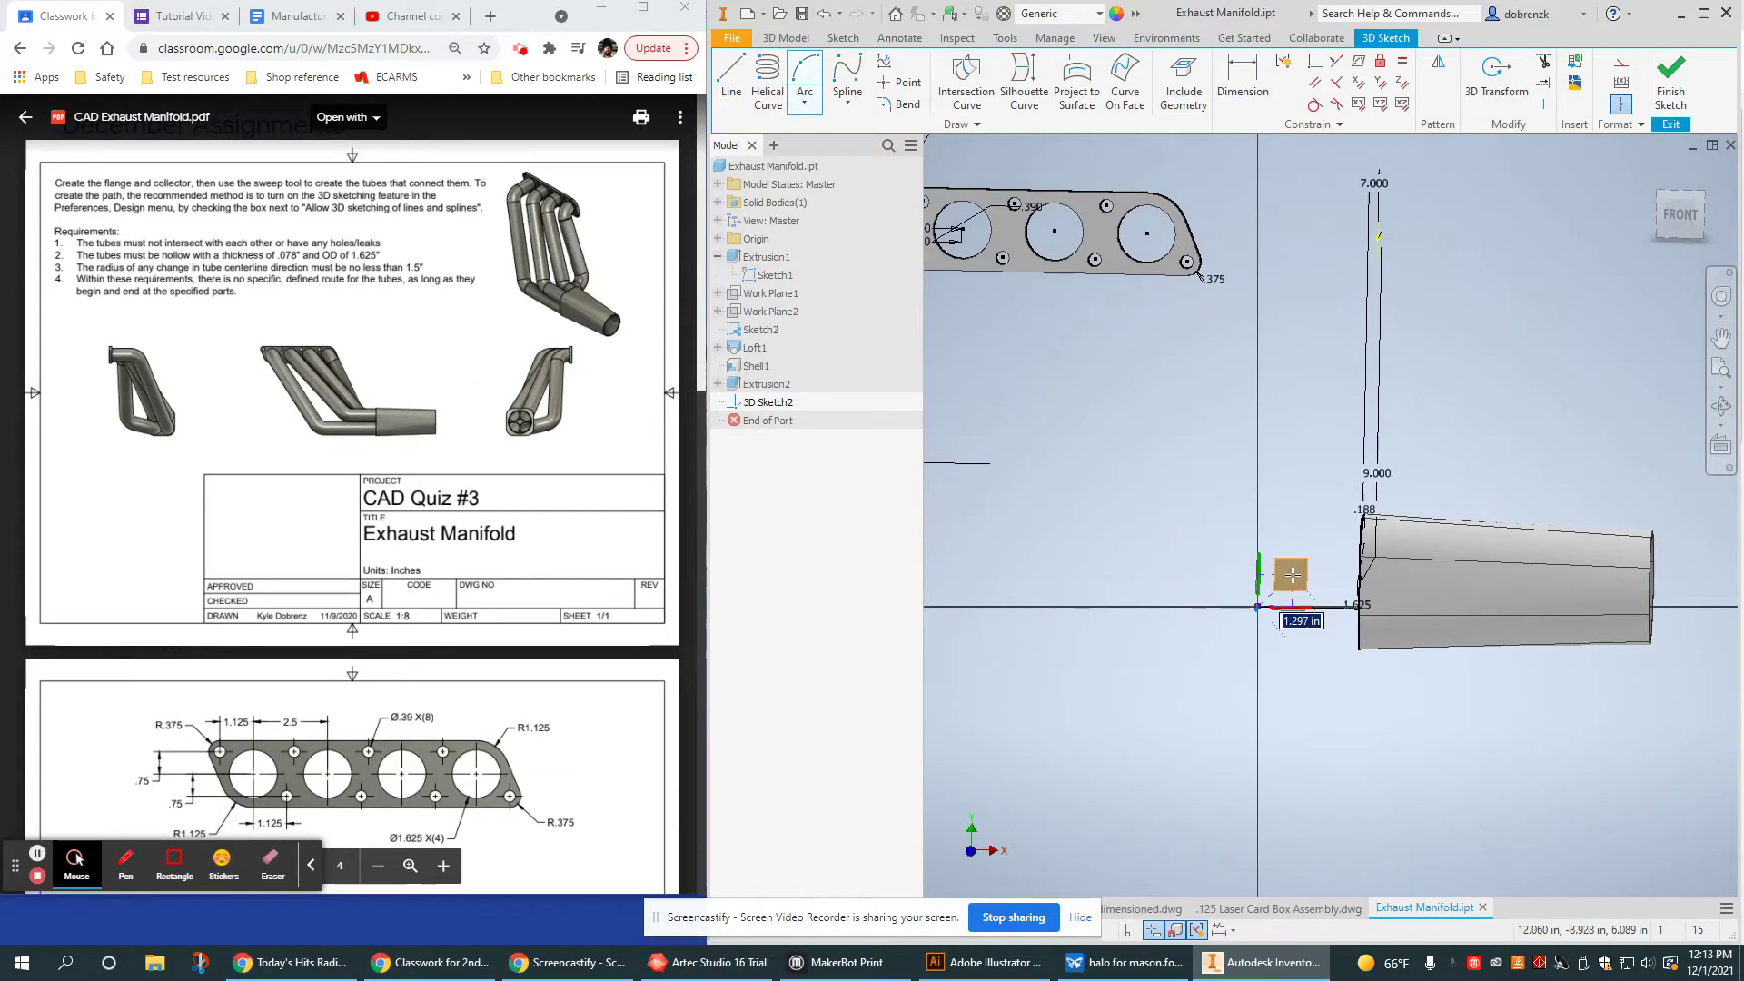
pyautogui.click(1293, 575)
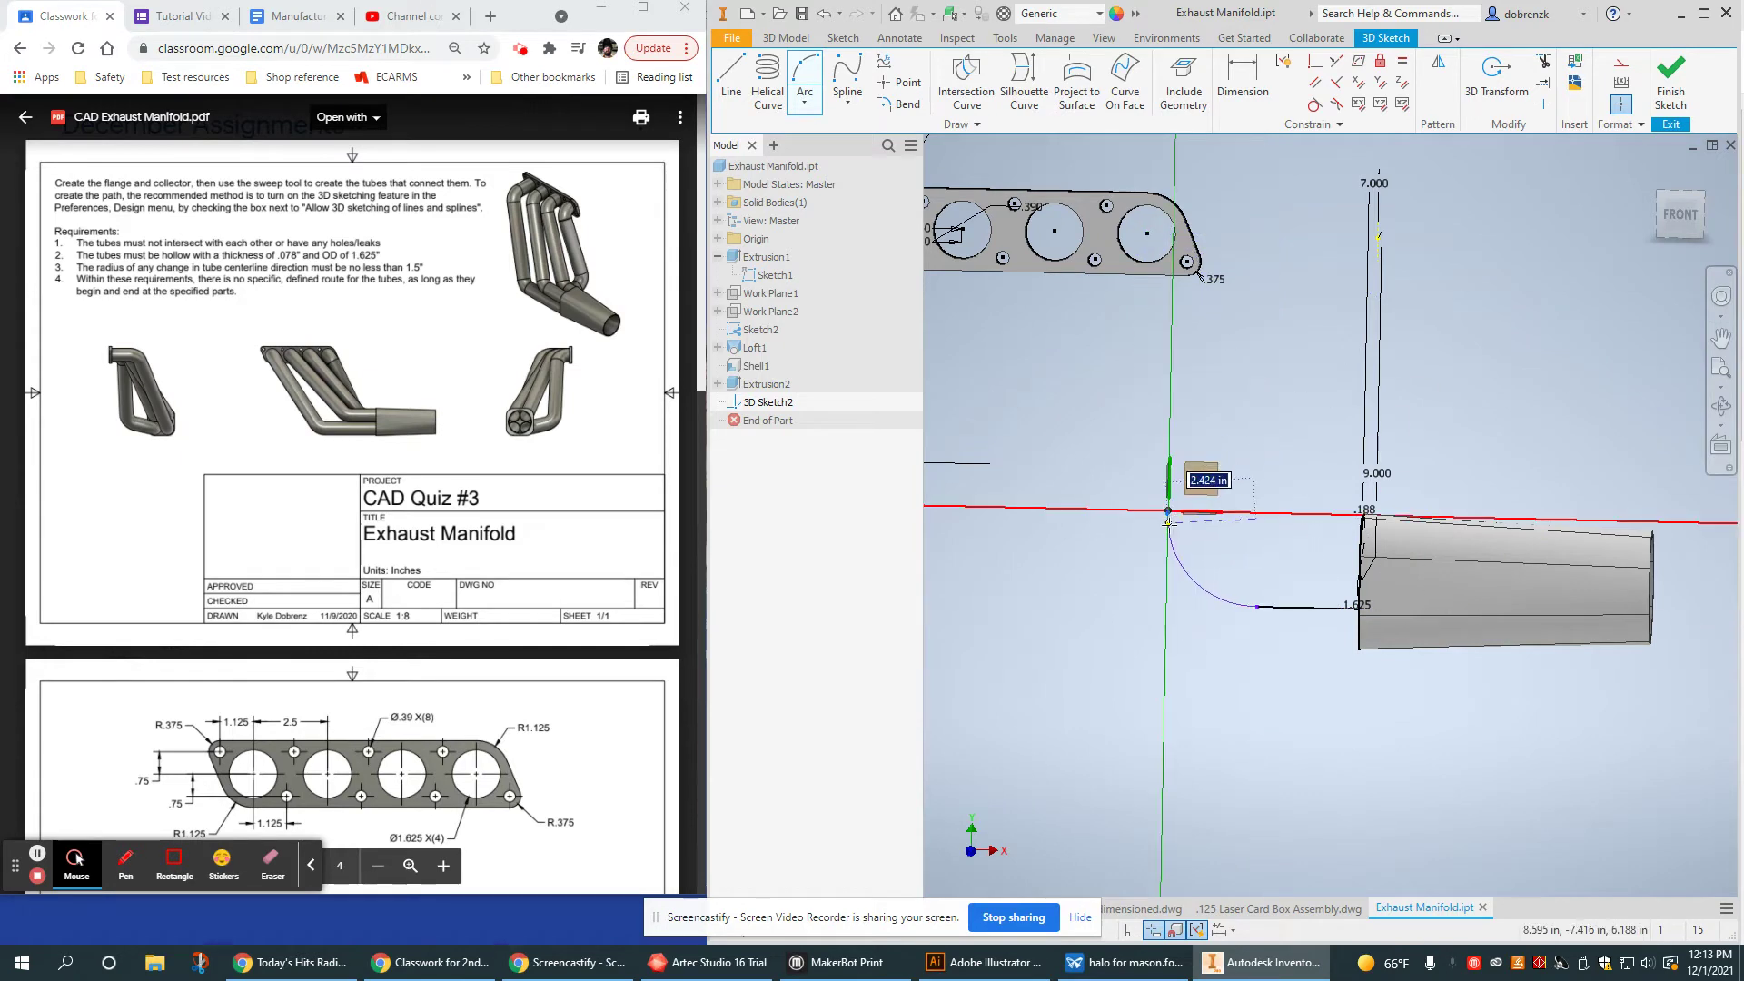
pyautogui.click(1168, 513)
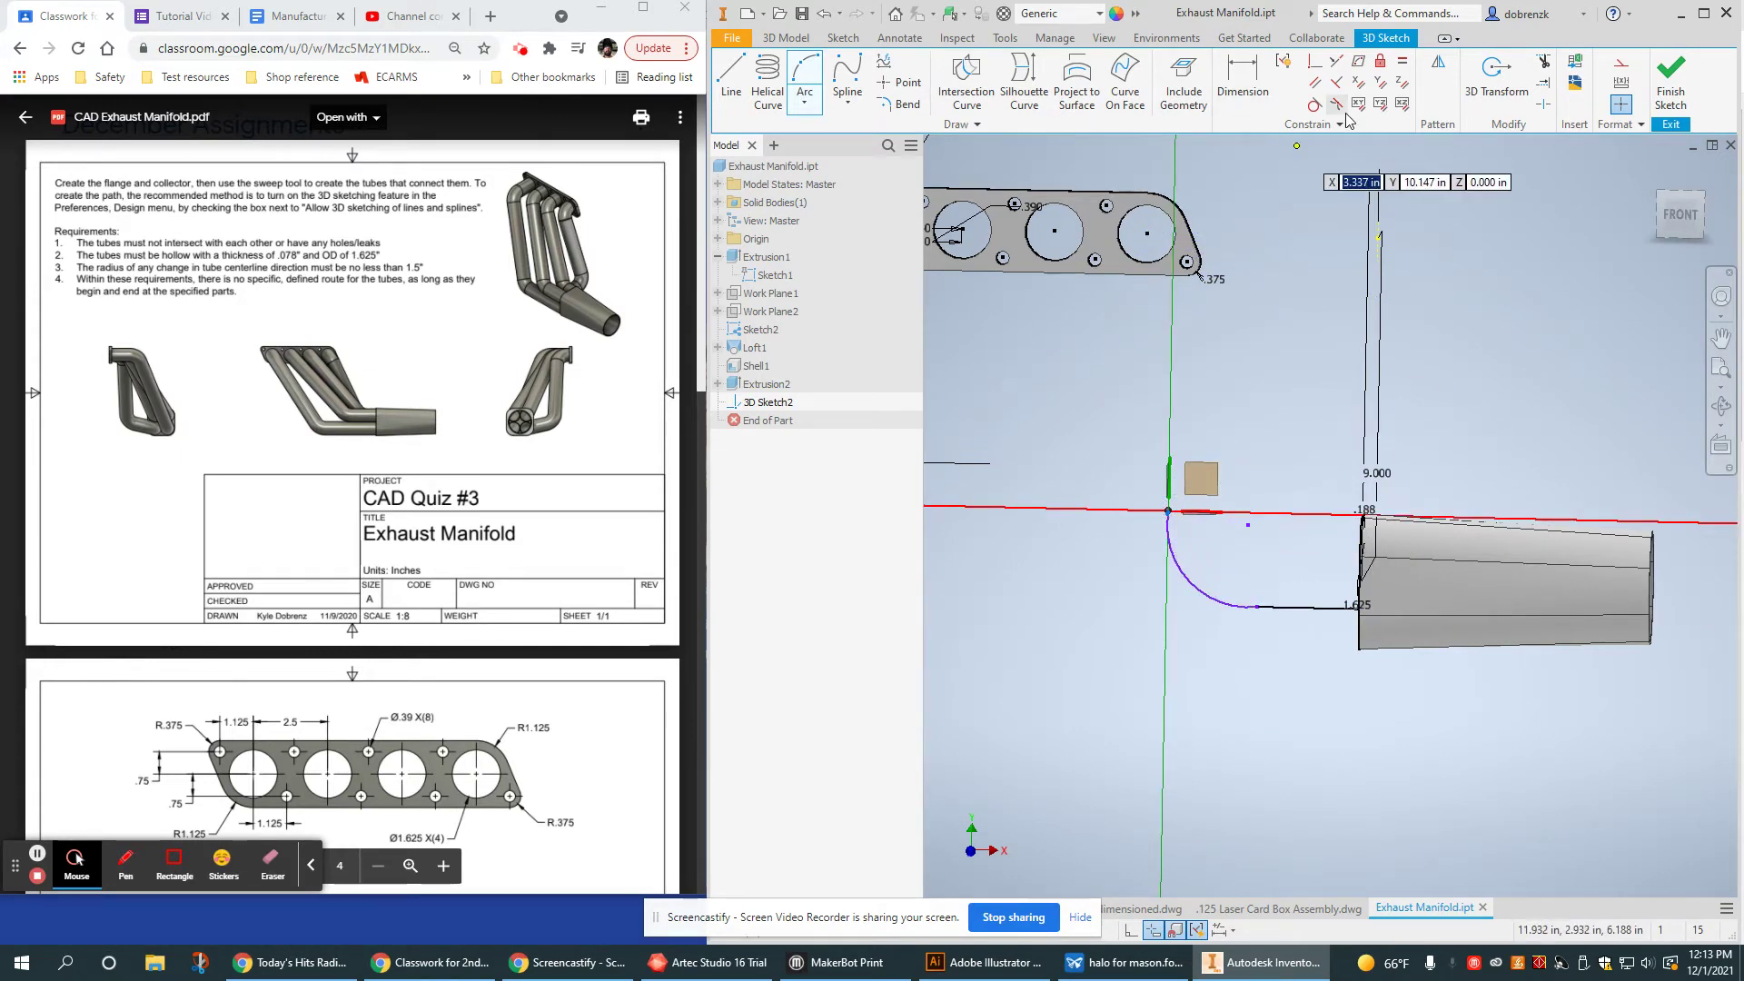
# Apply a tangent constraint between the collector line and its arc
pyautogui.click(1315, 106)
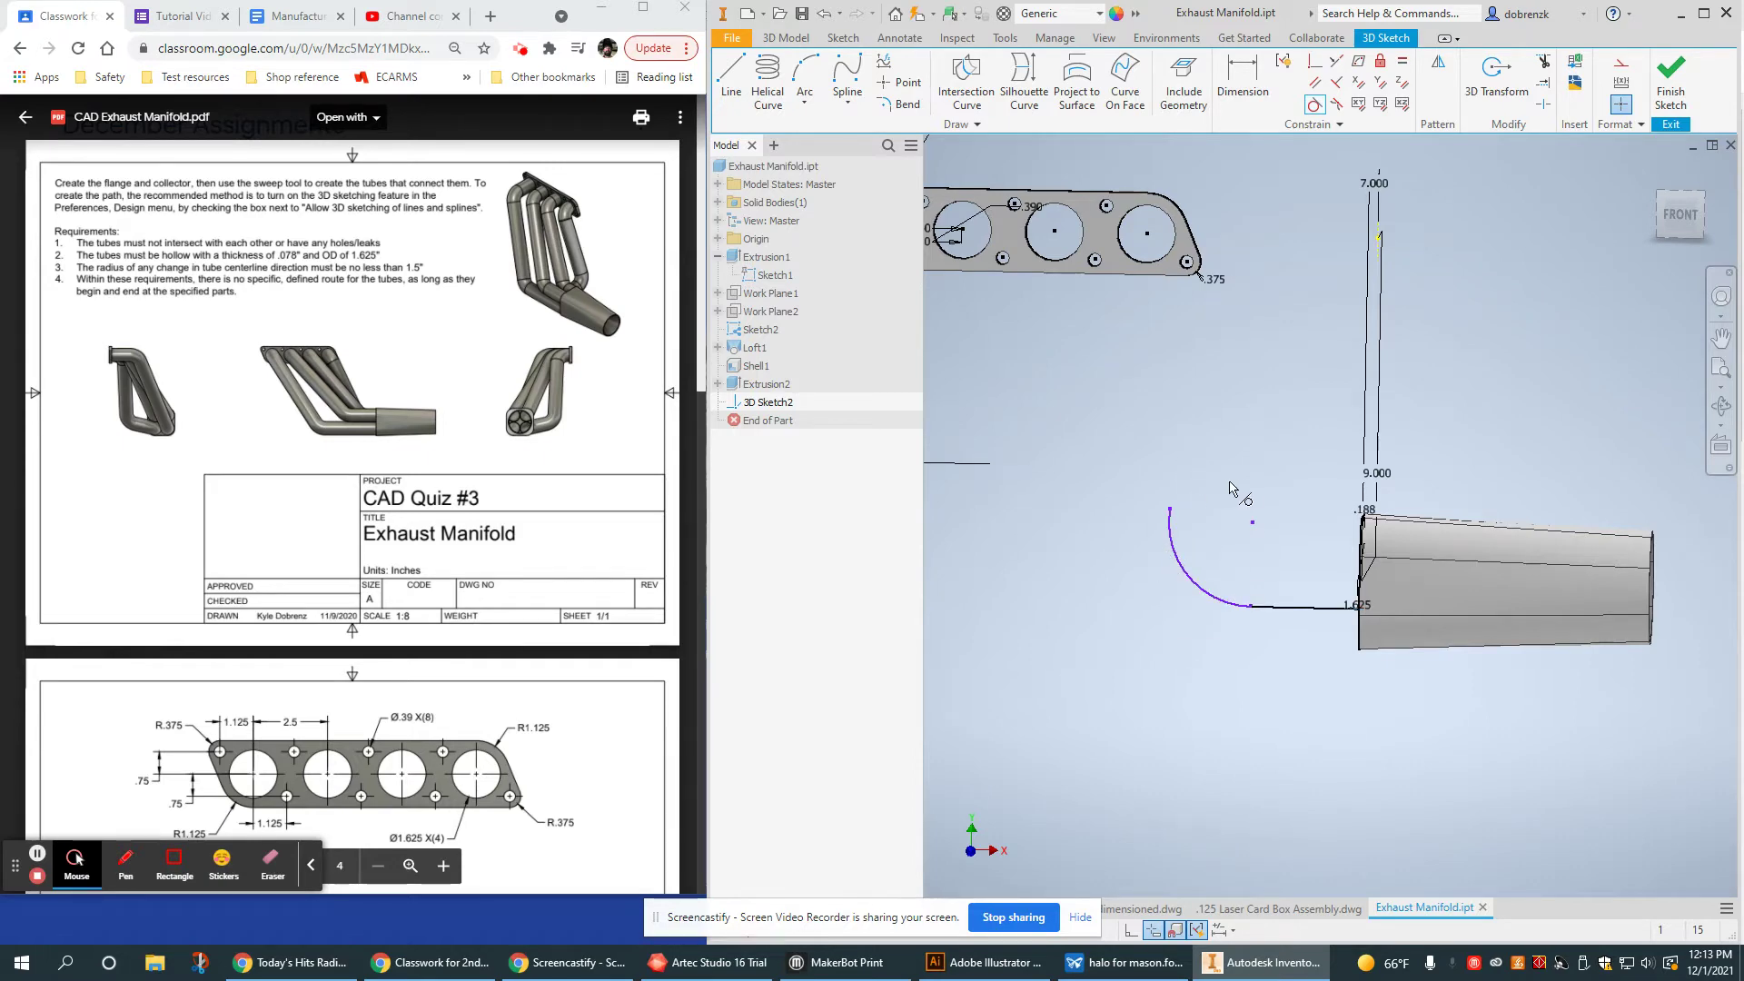
pyautogui.rightClick(1225, 402)
pyautogui.click(1300, 401)
# Draw a 3D line about 3.7 in long from the centre of the flange's end hole nearest the collector, along the Z axis
pyautogui.keyDown('shift'); pyautogui.moveTo(1225, 441); pyautogui.dragTo(1264, 451, button='middle'); pyautogui.keyUp('shift')
pyautogui.click(730, 77)
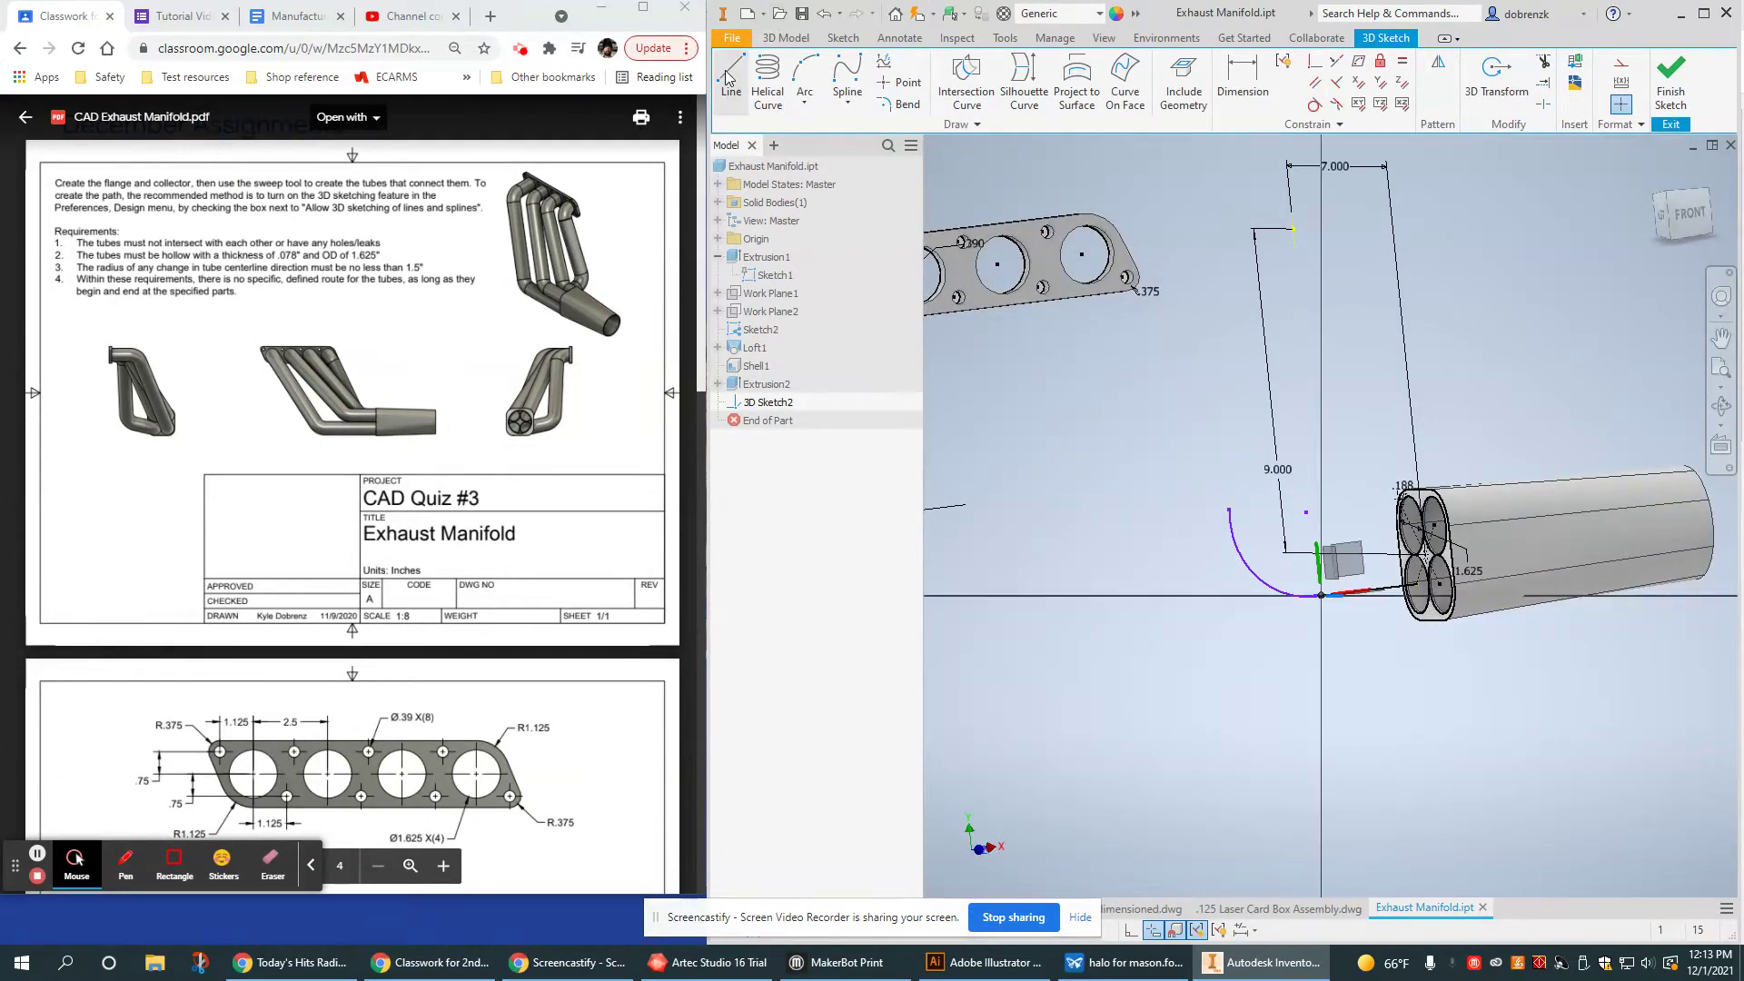
pyautogui.click(1083, 254)
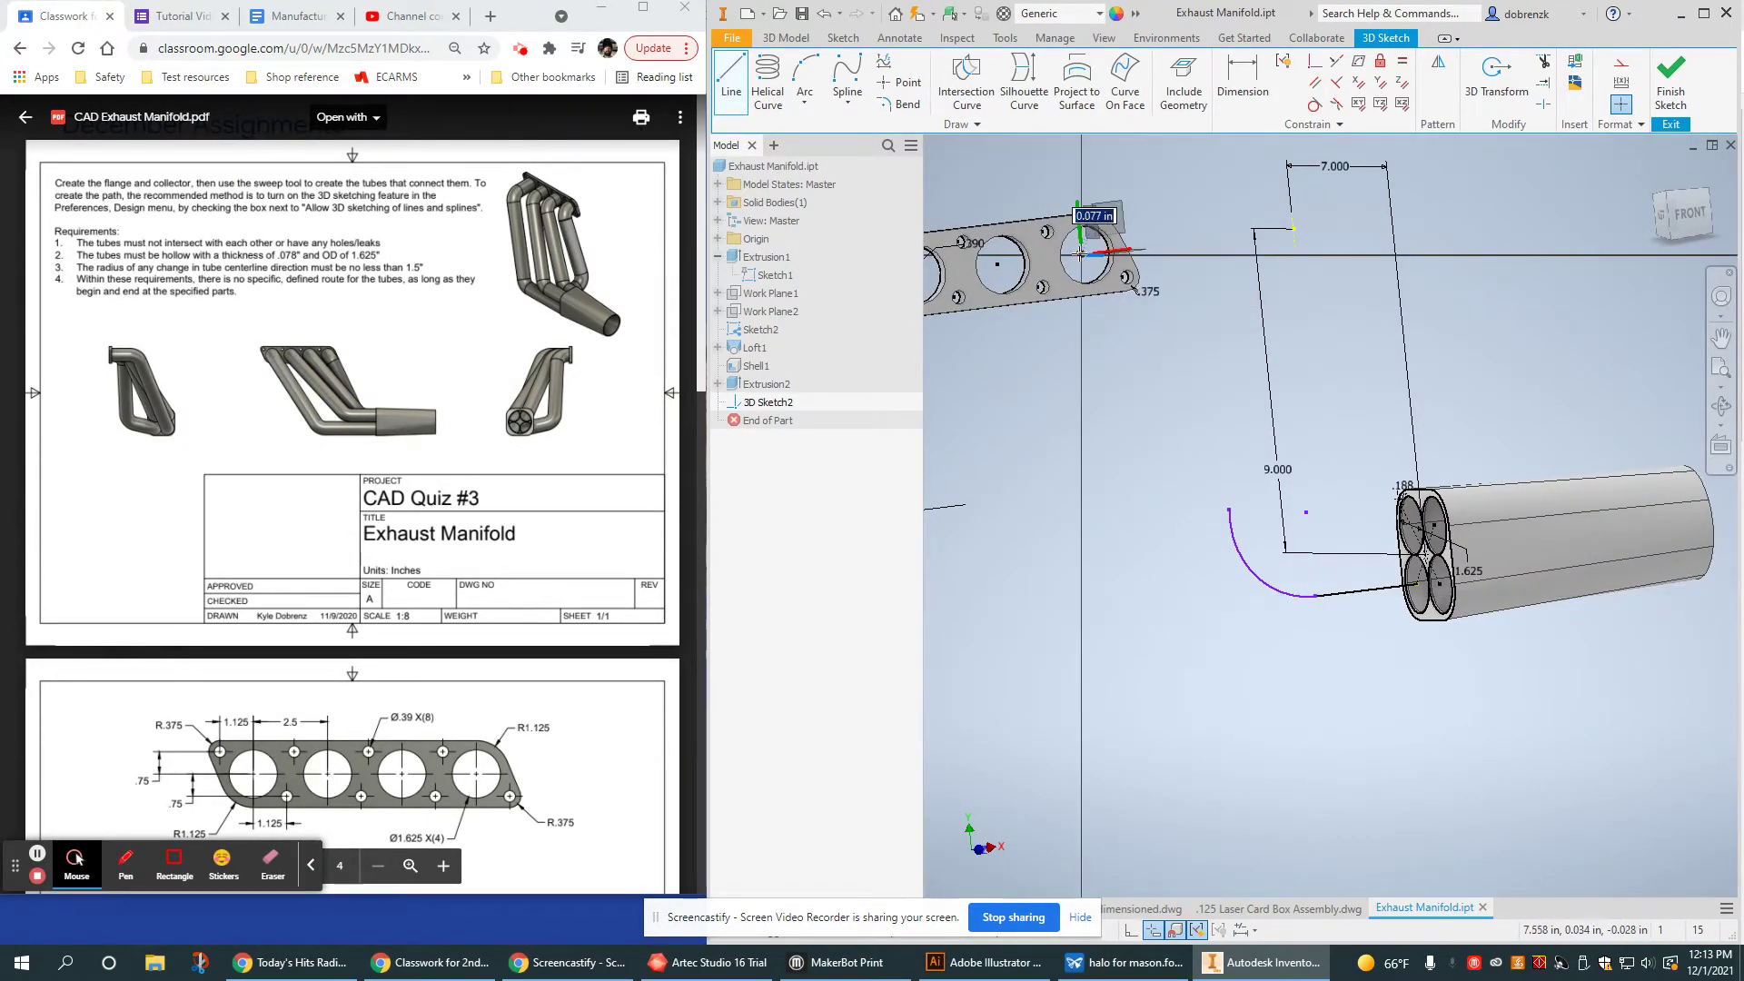
pyautogui.keyDown('shift'); pyautogui.moveTo(1138, 291); pyautogui.dragTo(1178, 304, button='middle'); pyautogui.keyUp('shift')
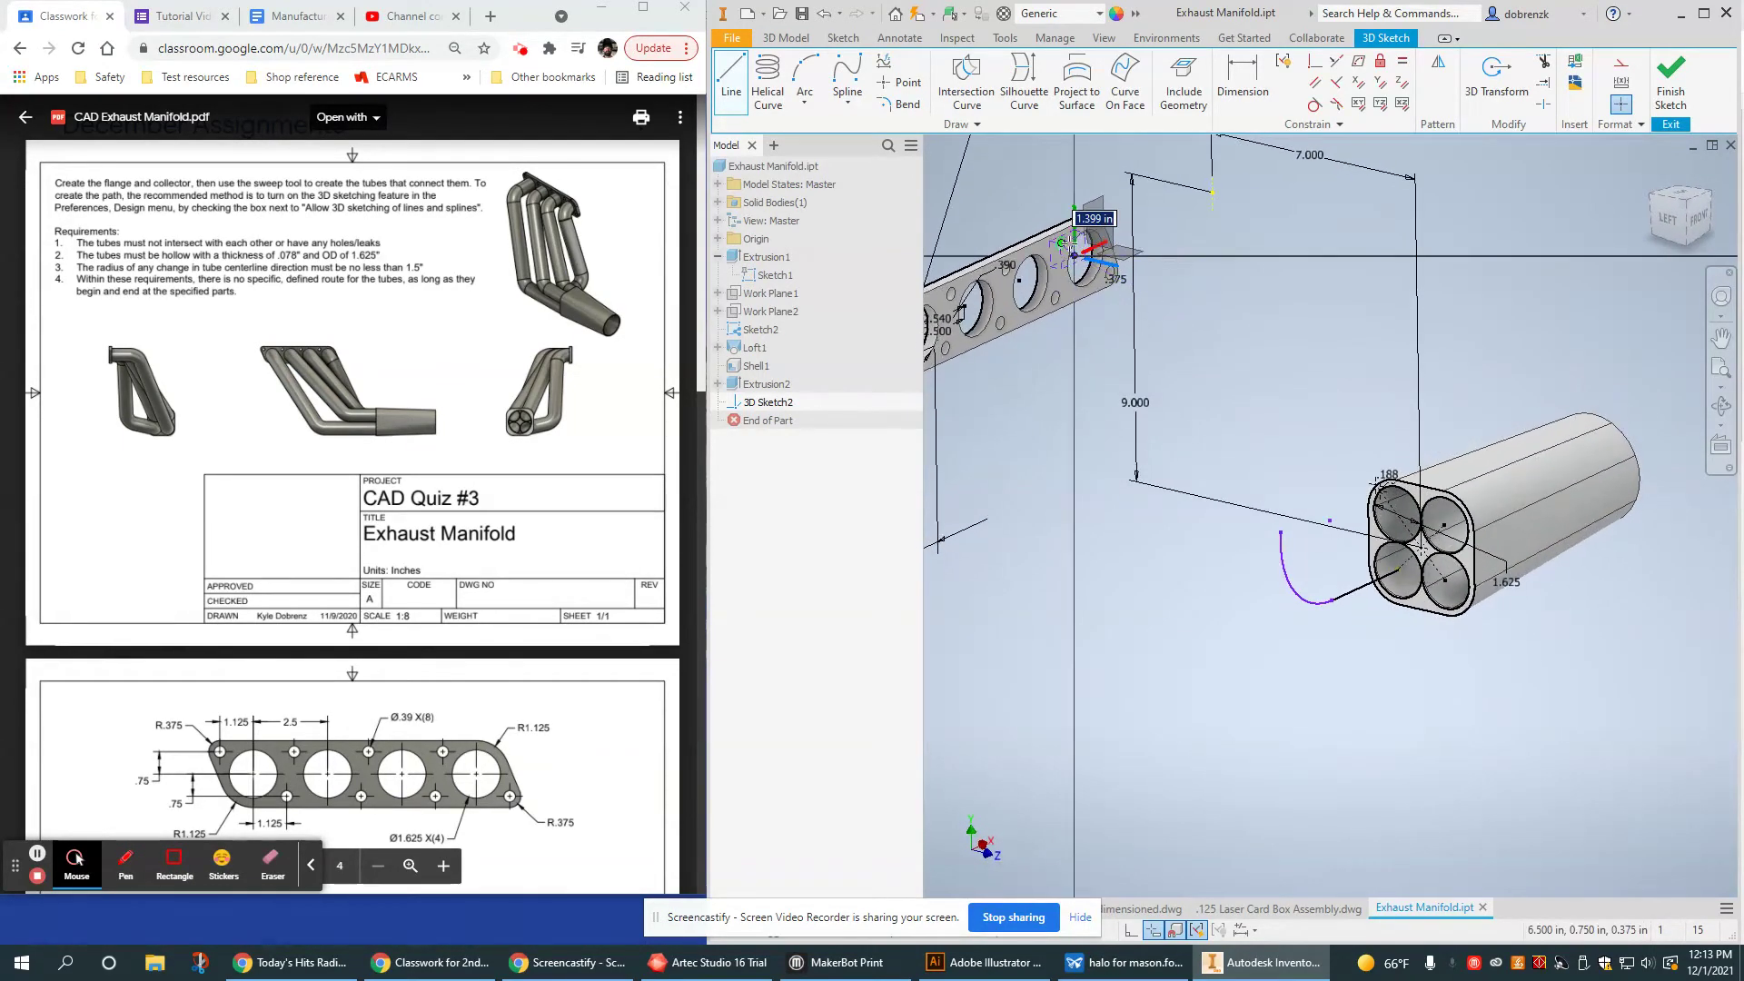
pyautogui.moveTo(1104, 260); pyautogui.dragTo(1083, 282, button='middle')
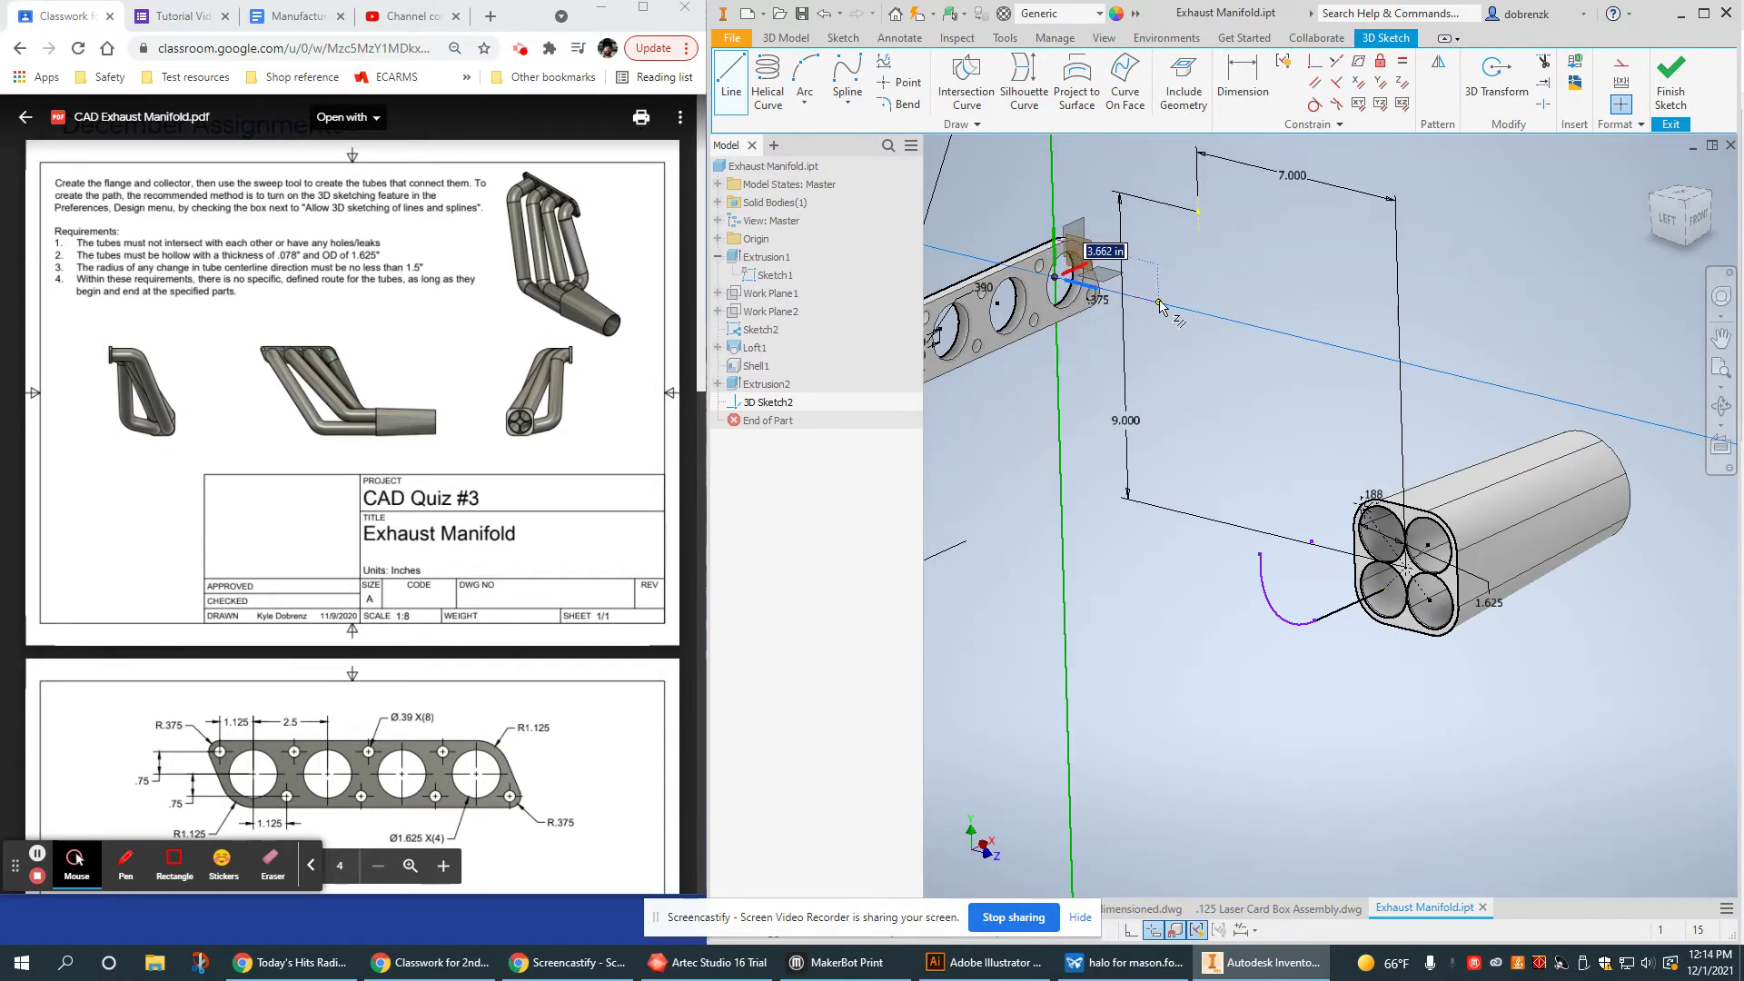
pyautogui.click(1160, 304)
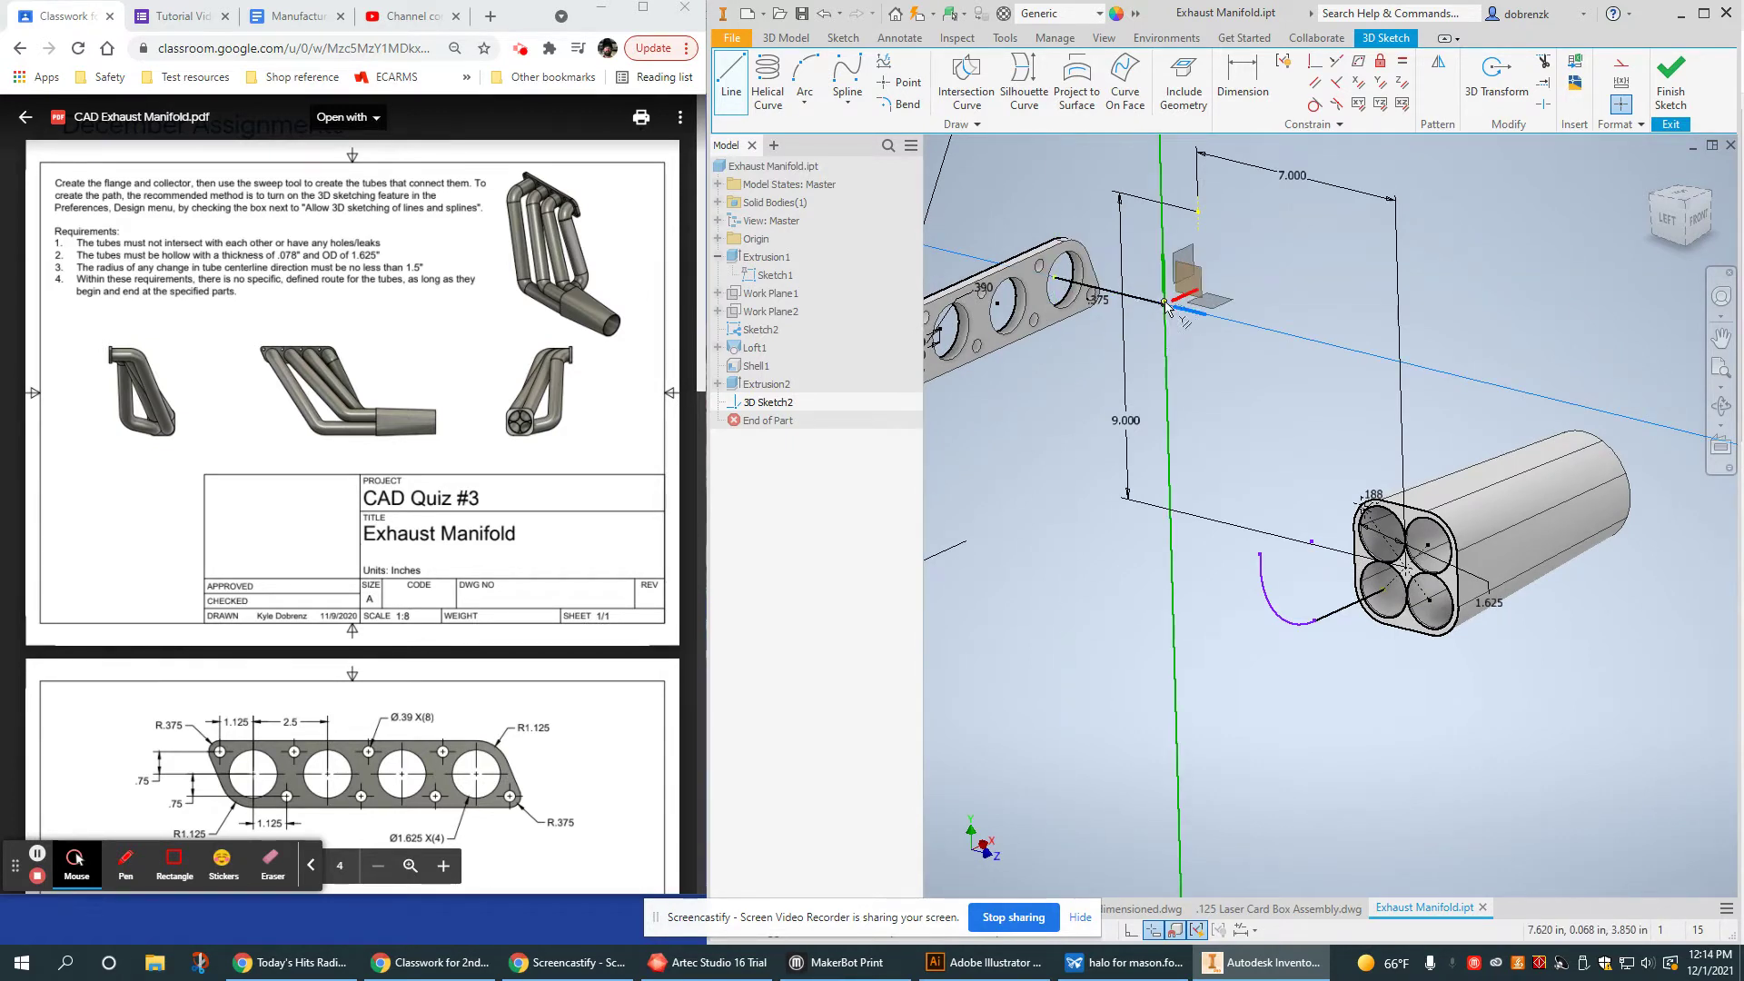
# Draw a 3D arc of about 2.2 in radius curving downward from the flange line's free end in the YZ plane, tangent to that line
pyautogui.click(803, 79)
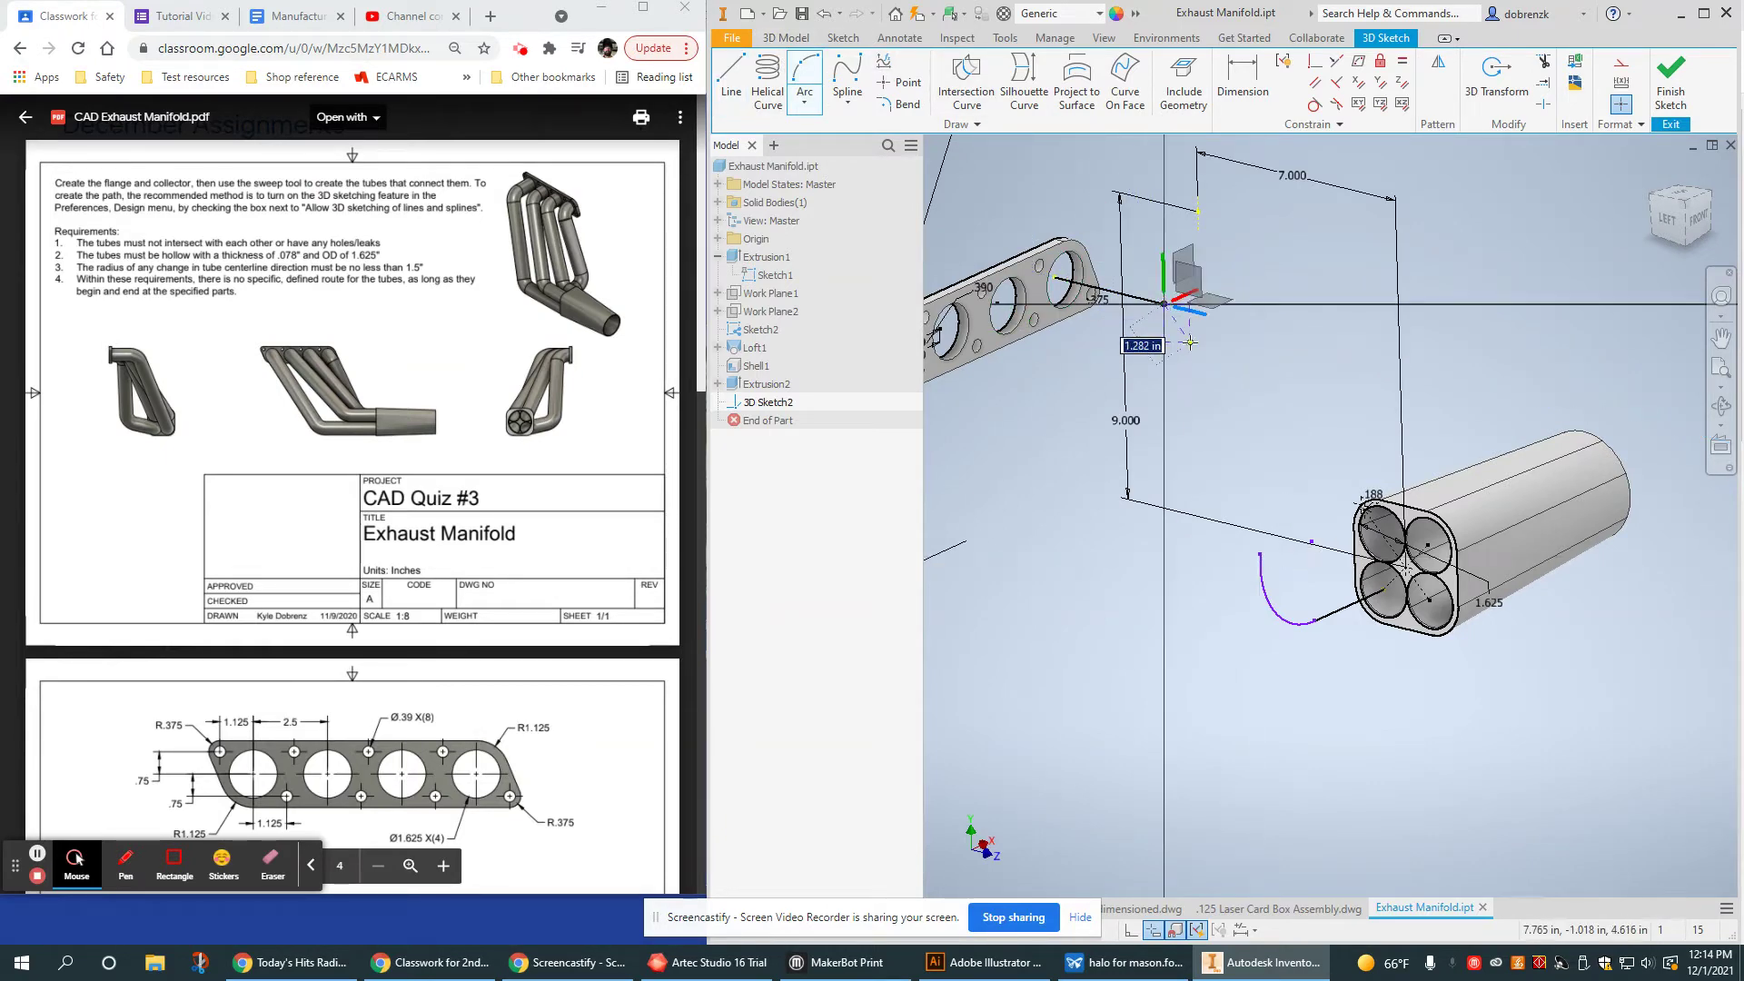
pyautogui.keyDown('shift'); pyautogui.moveTo(1191, 342); pyautogui.dragTo(1262, 277, button='middle'); pyautogui.keyUp('shift')
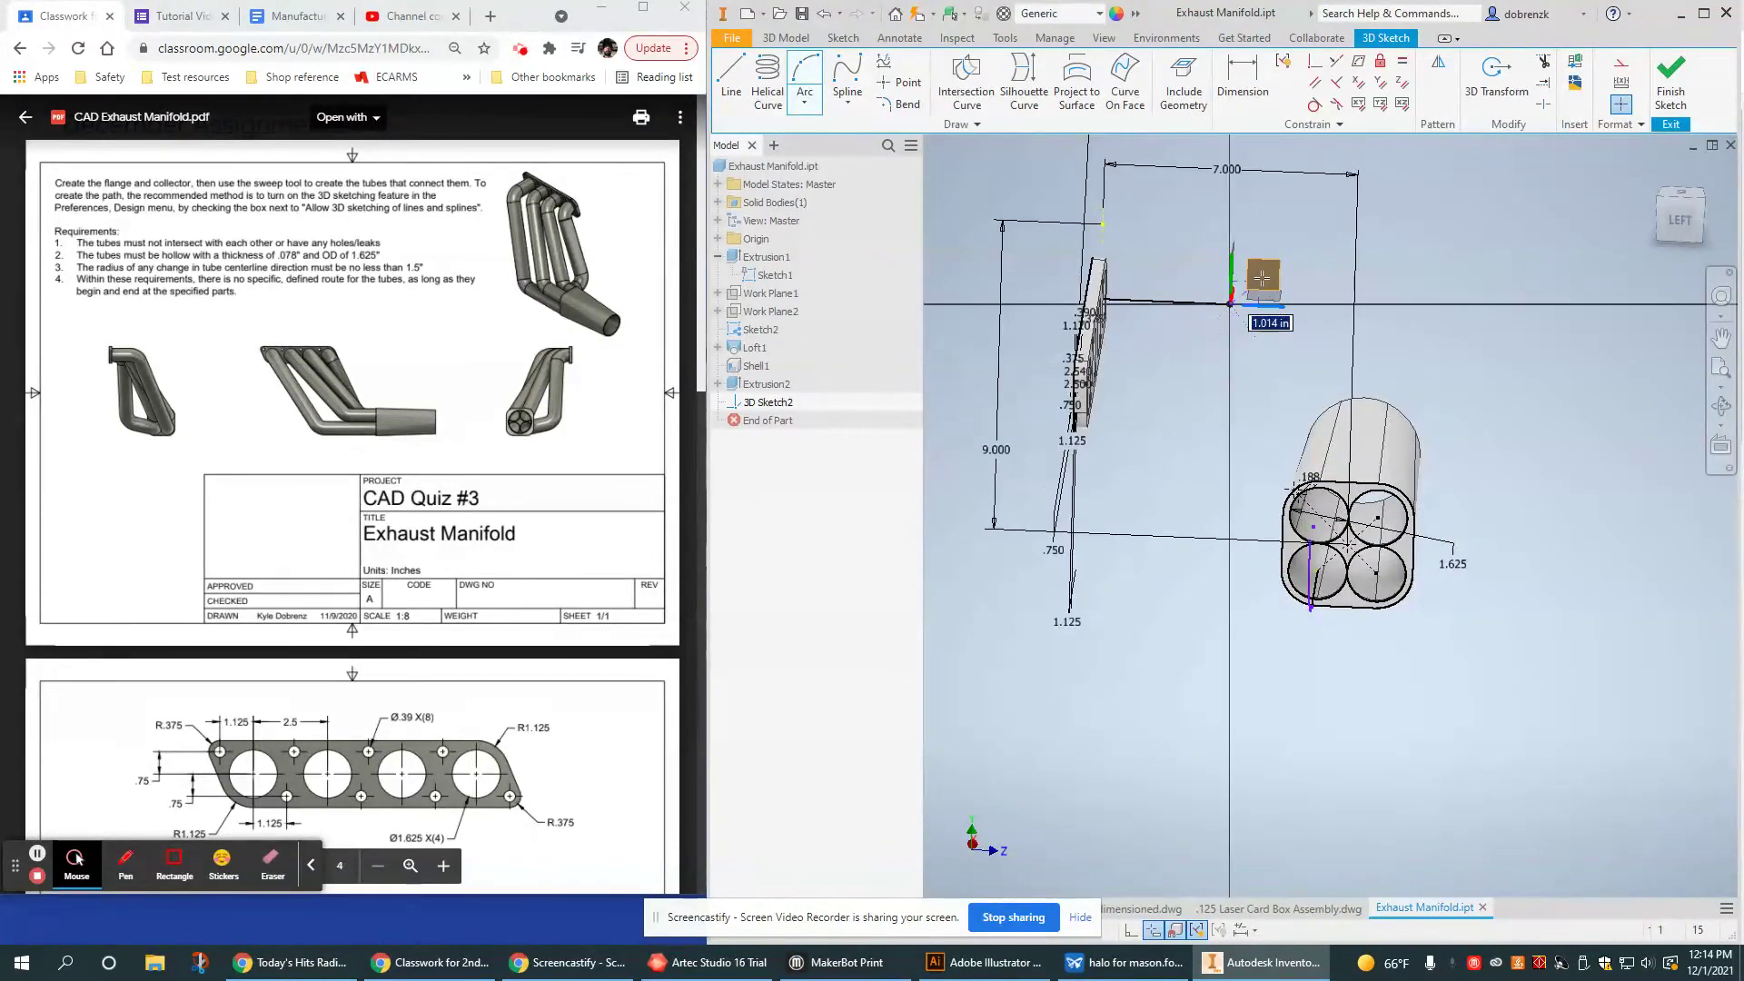
pyautogui.click(1298, 375)
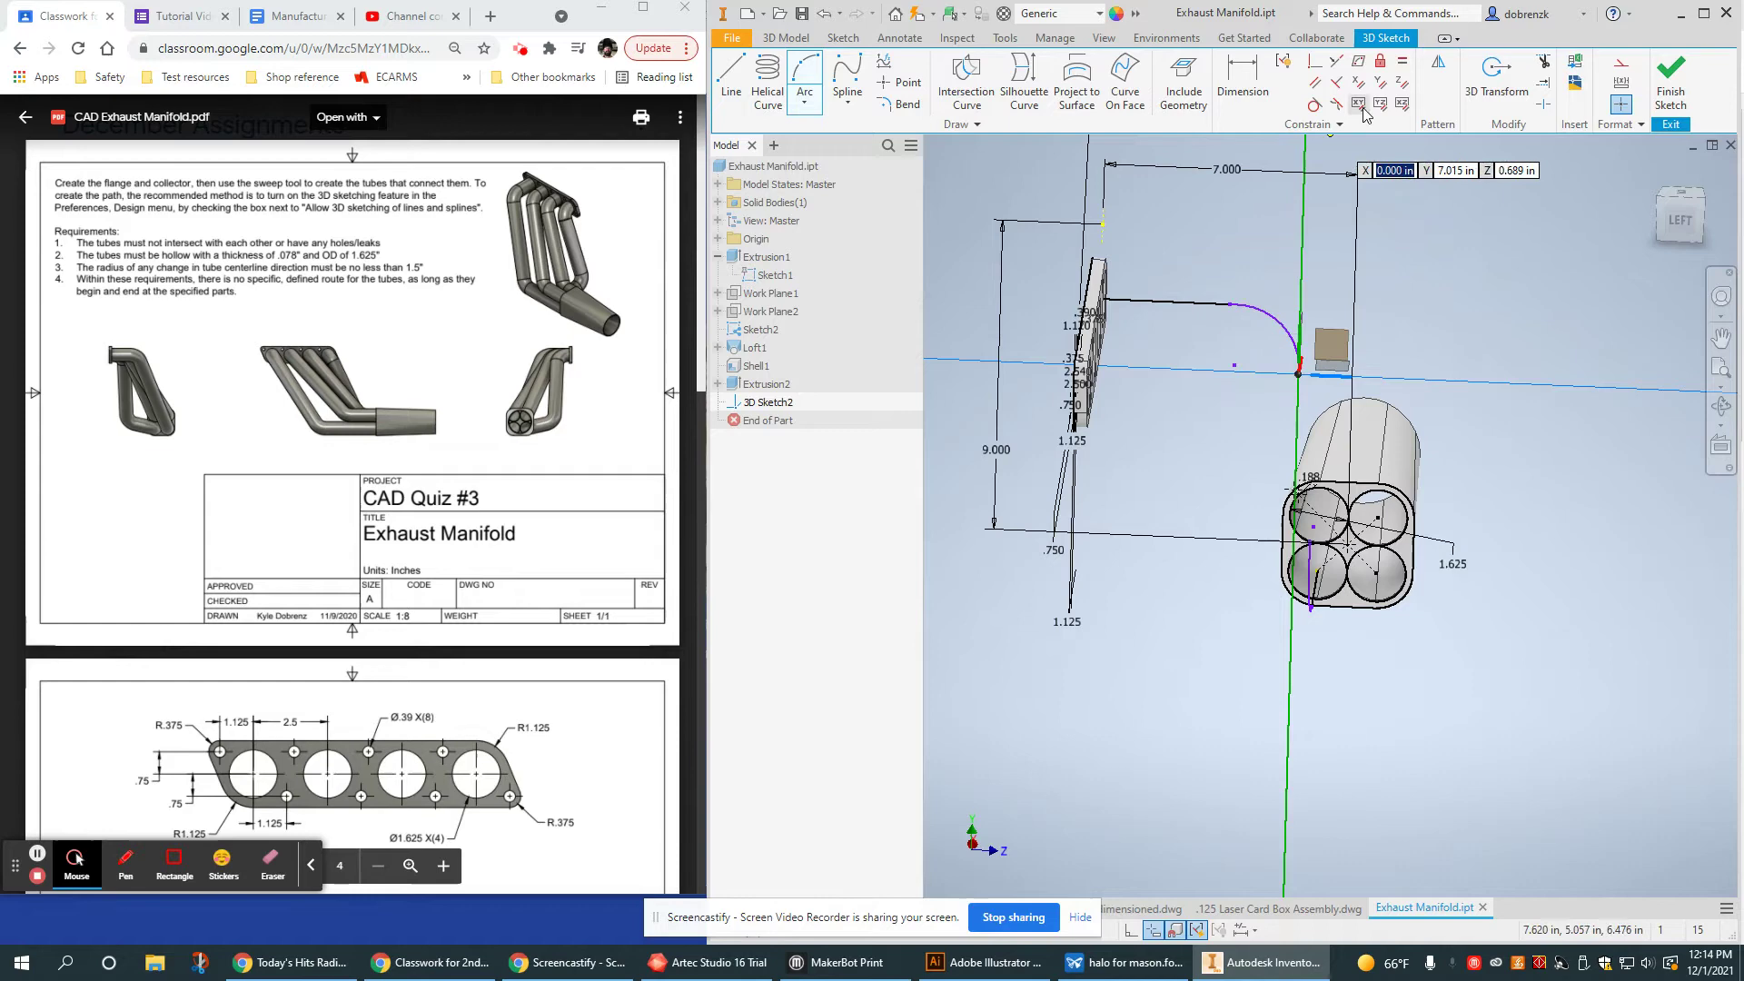
pyautogui.click(1311, 106)
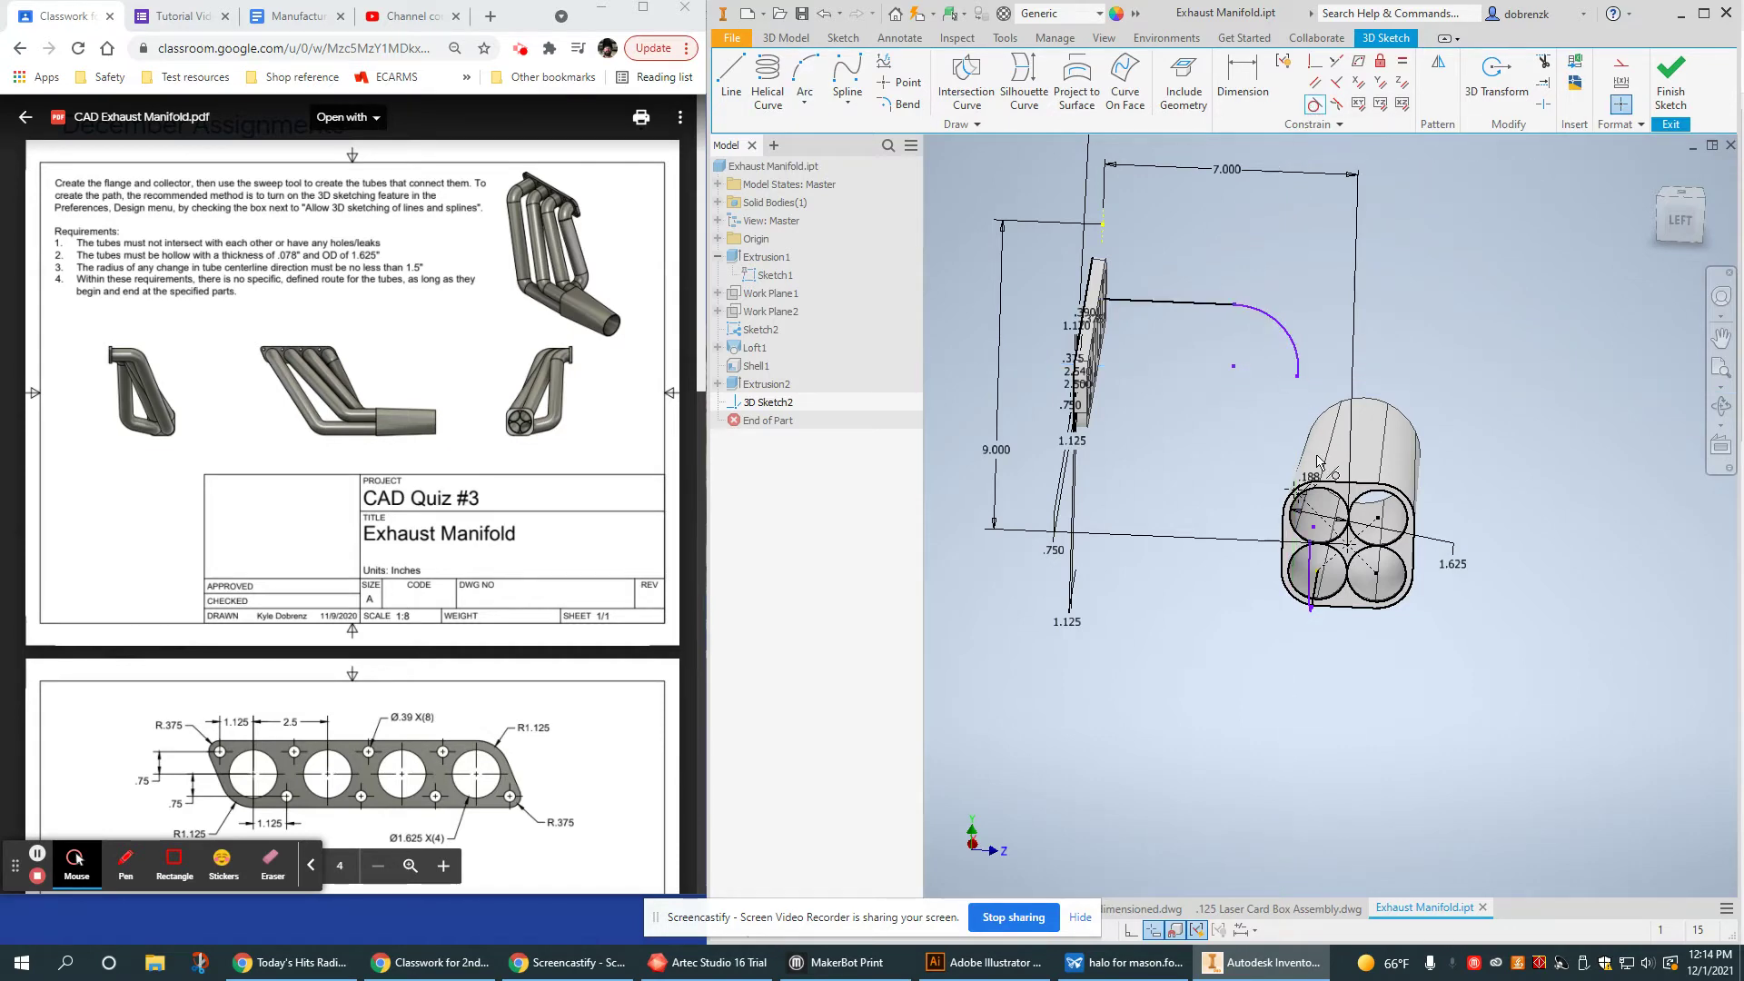
# Draw a 3D line joining the lower end of the flange arc to the upper end of the collector arc
pyautogui.keyDown('shift'); pyautogui.moveTo(1318, 462); pyautogui.dragTo(1181, 427, button='middle'); pyautogui.keyUp('shift')
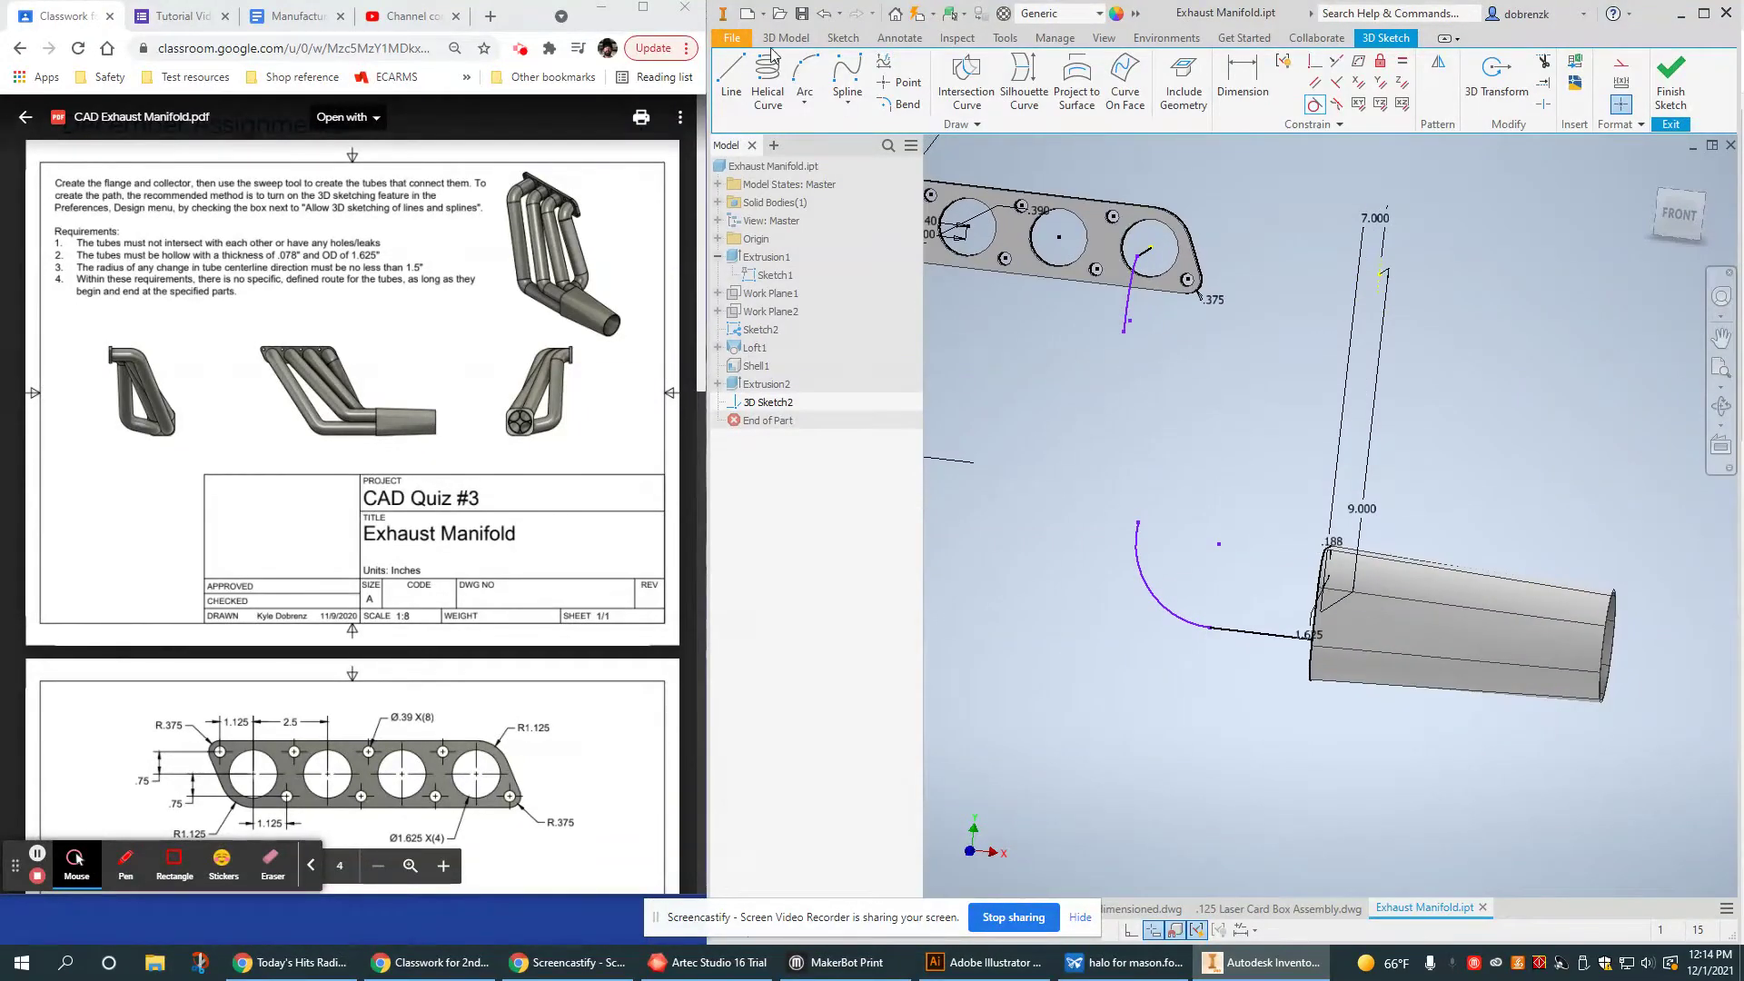
pyautogui.click(1125, 331)
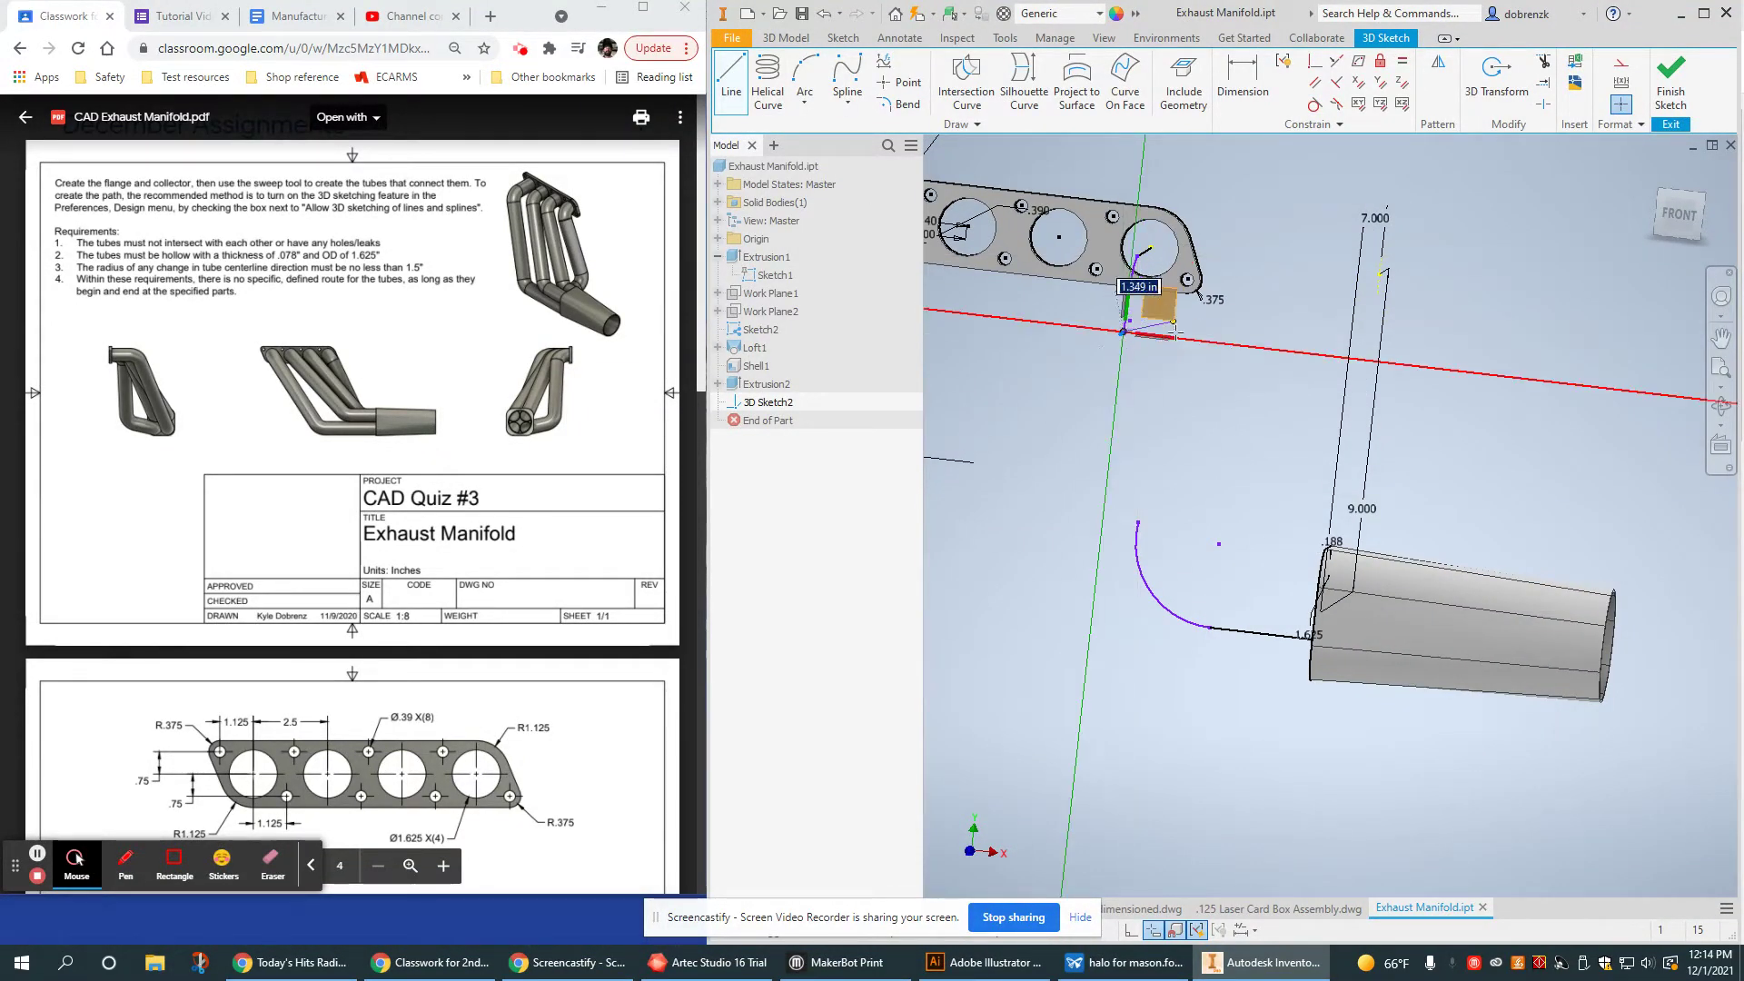
pyautogui.click(1137, 524)
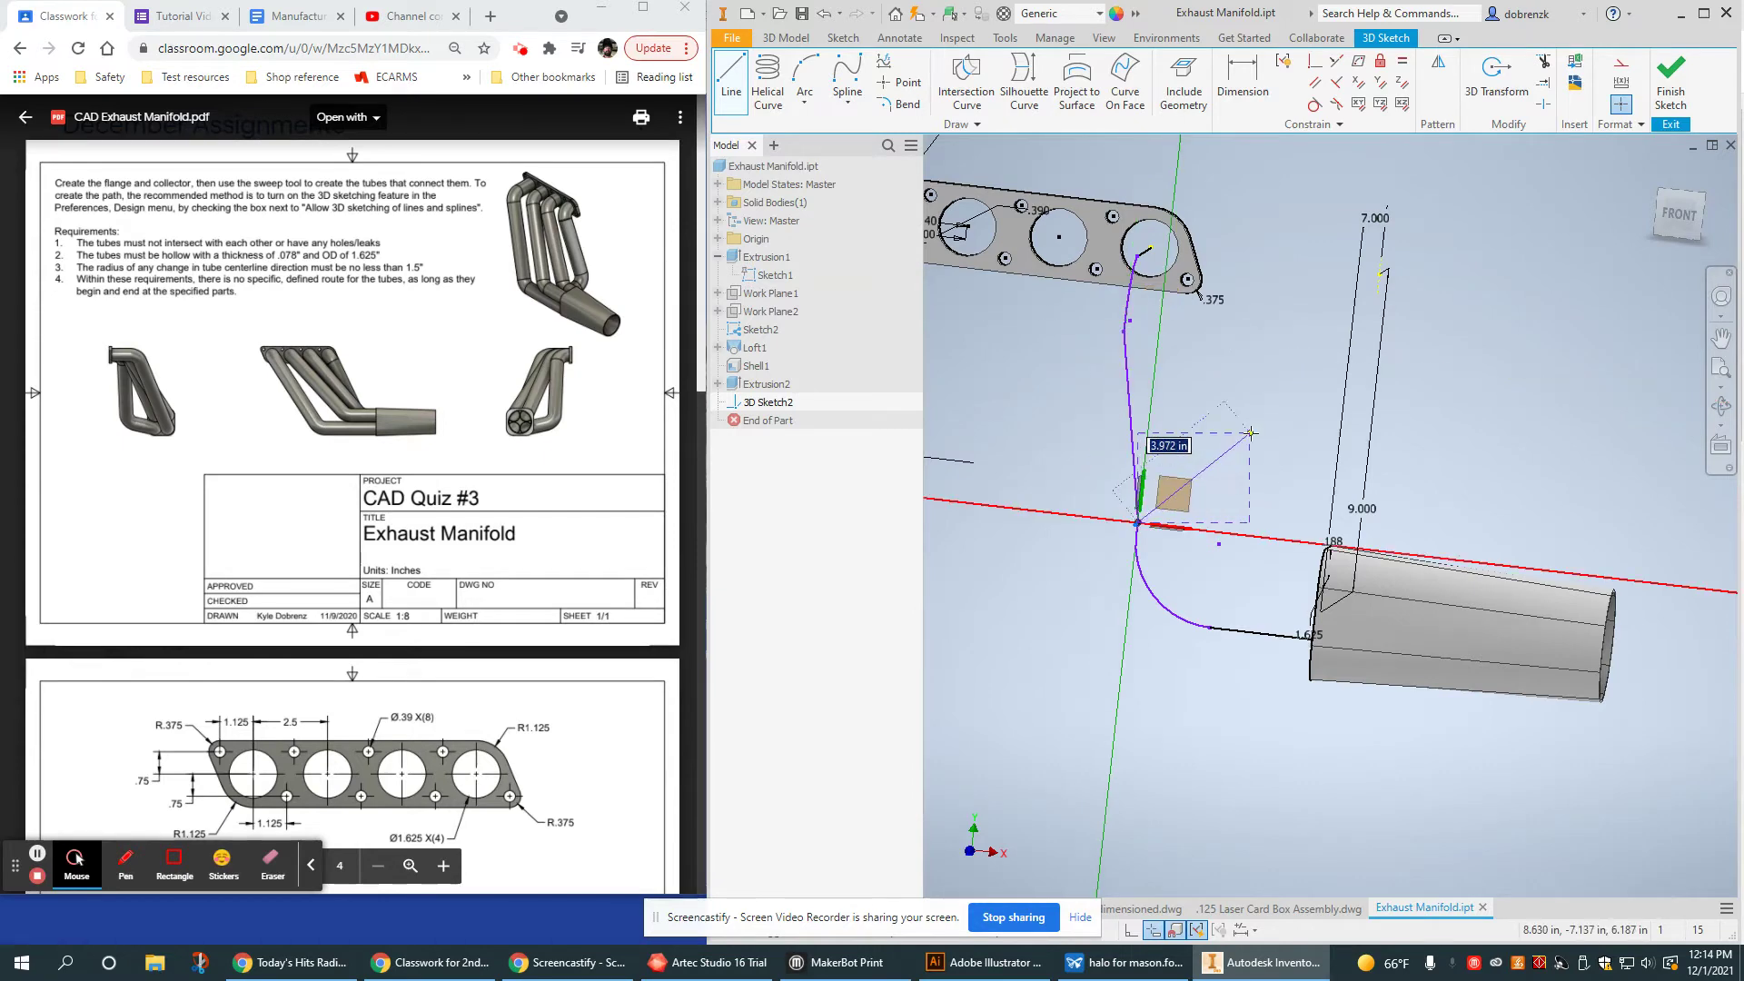
pyautogui.keyDown('shift'); pyautogui.moveTo(1251, 433); pyautogui.dragTo(1177, 422, button='middle'); pyautogui.keyUp('shift')
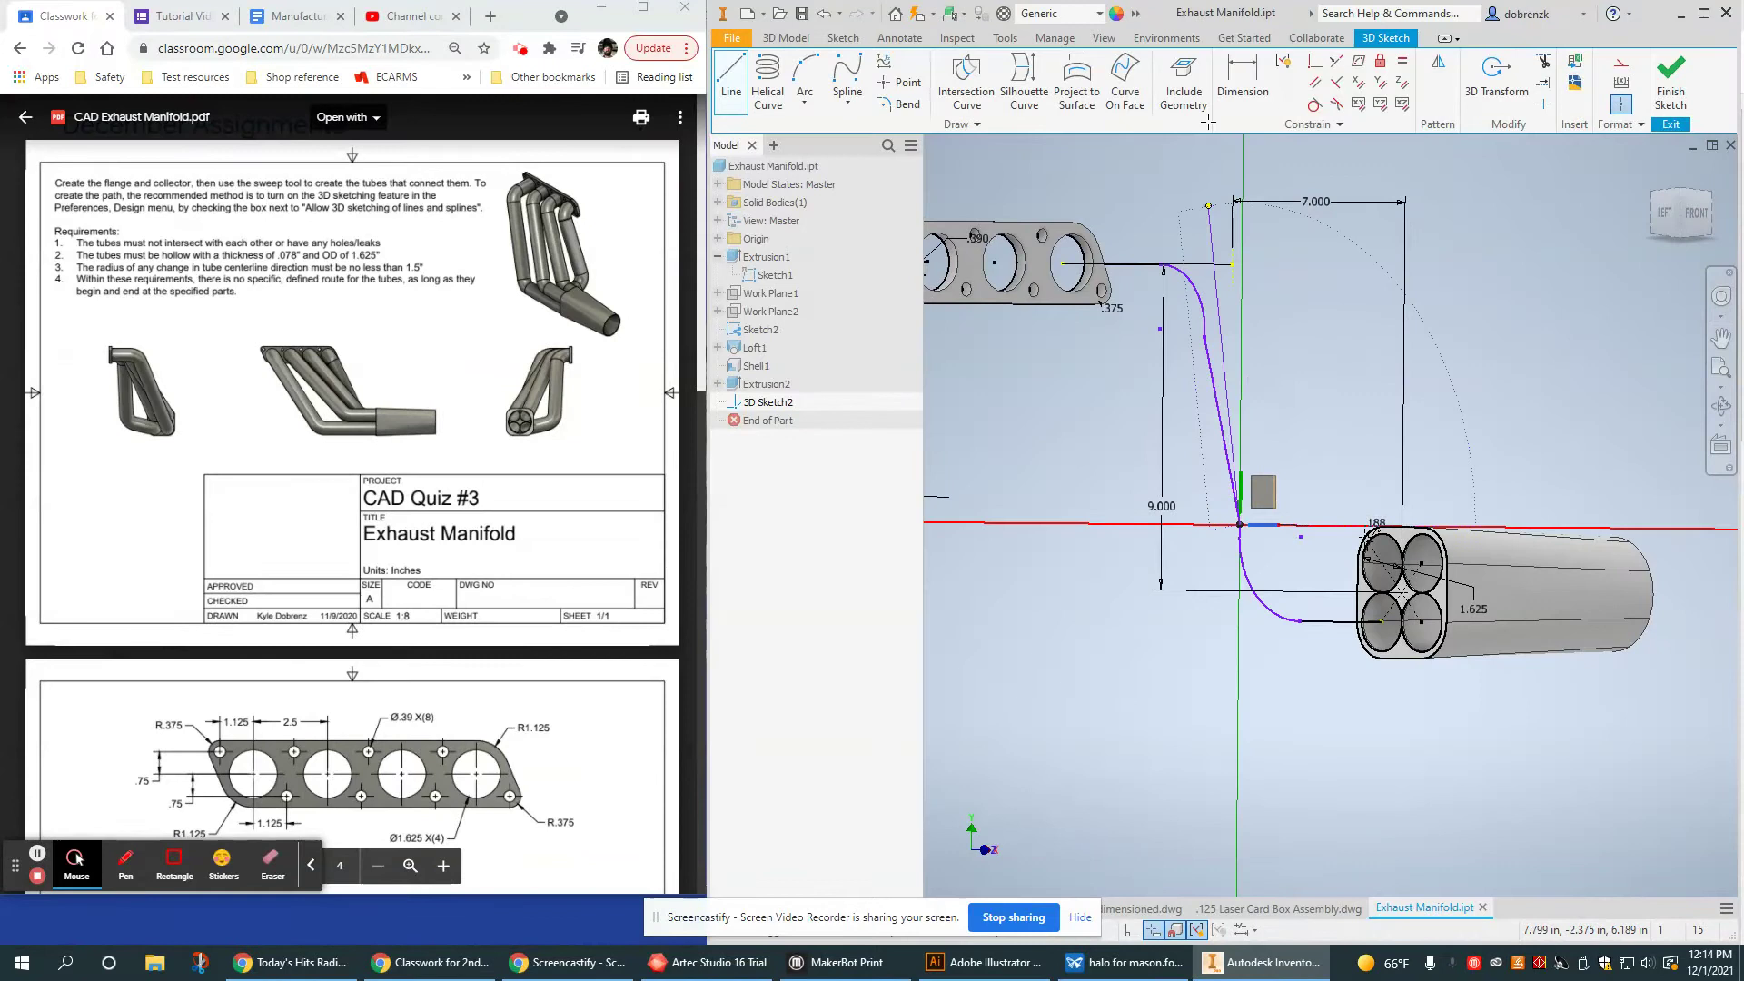
pyautogui.press('Escape')
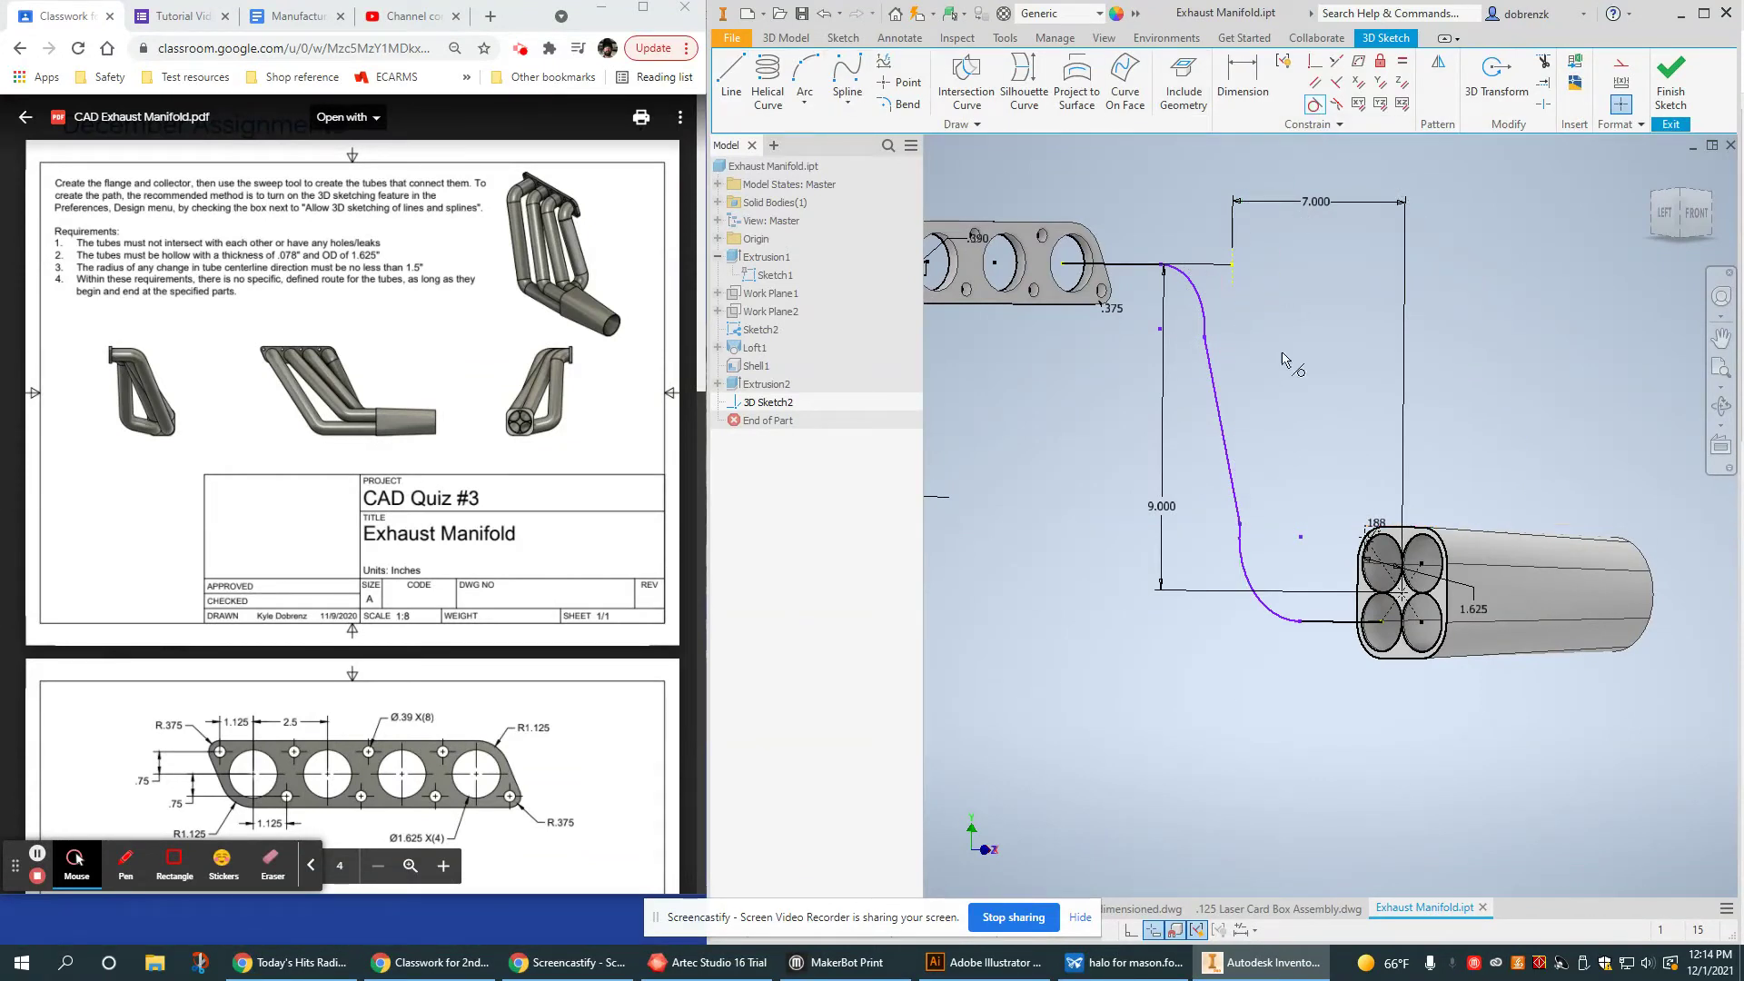
# Apply tangent constraints between the connecting line and both the flange arc and the collector arc
pyautogui.click(1208, 367)
pyautogui.click(1203, 323)
pyautogui.click(1253, 588)
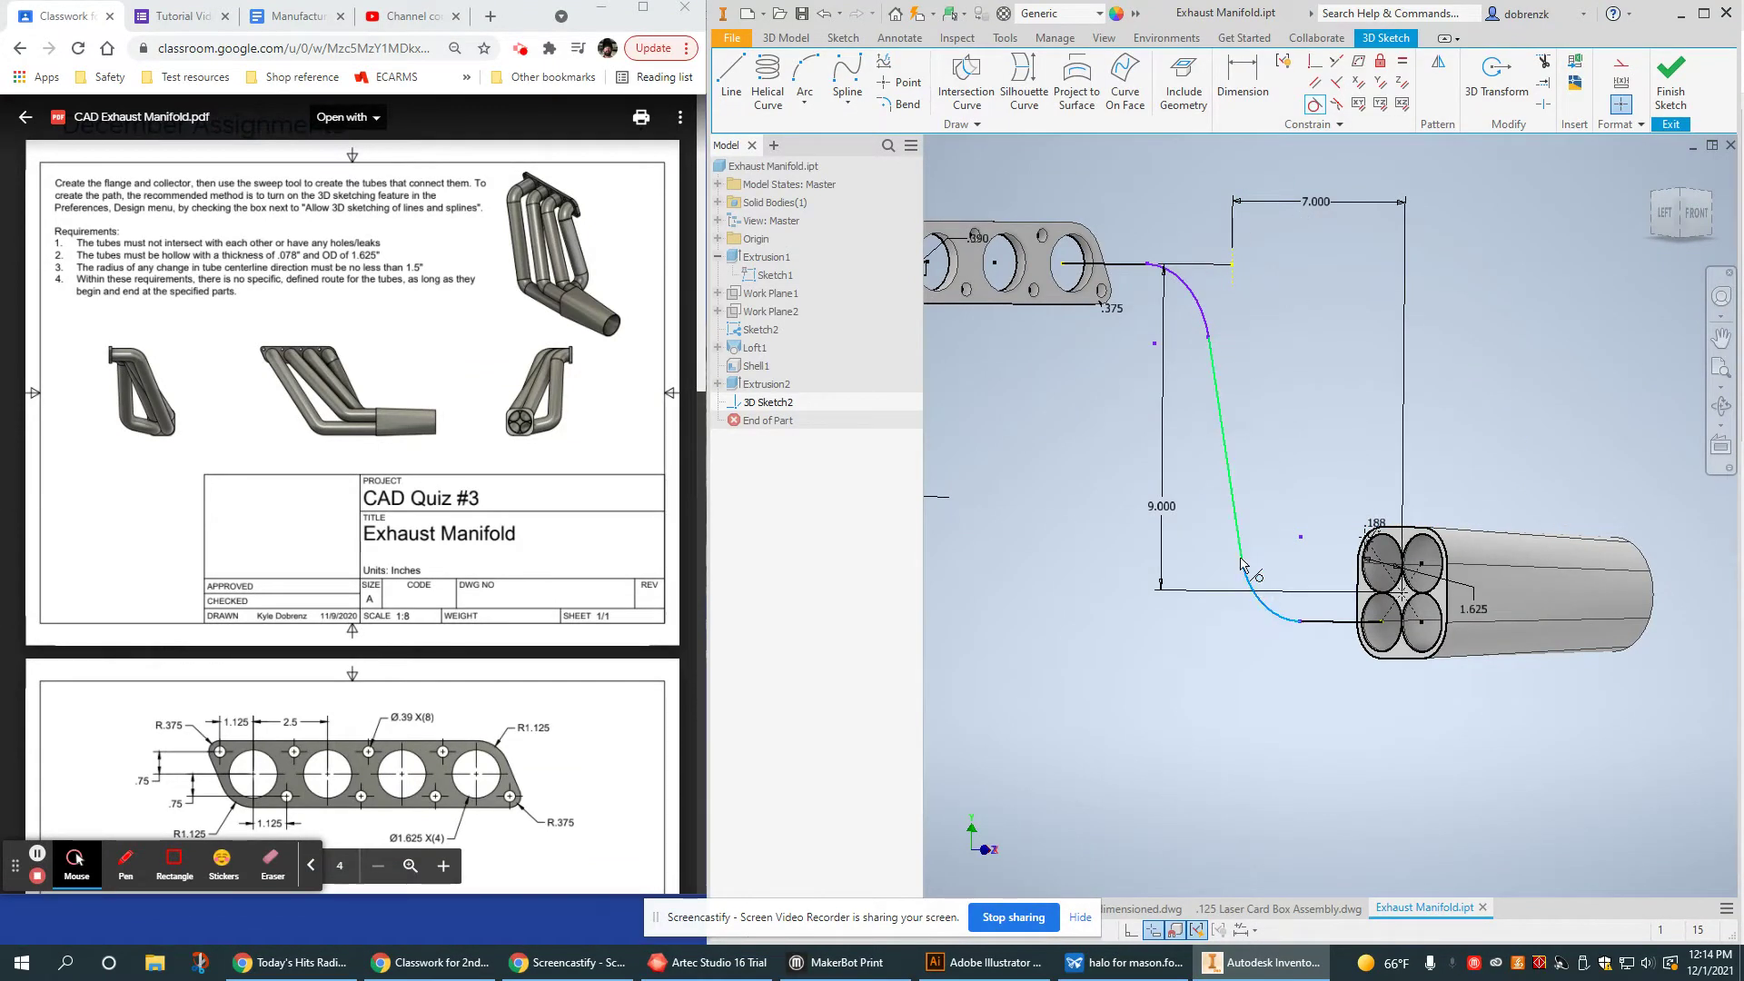
# Dimension the flange arc with a radius of 2.25 in
pyautogui.moveTo(1318, 511)
pyautogui.keyDown('shift'); pyautogui.mouseDown(button='middle')
pyautogui.moveTo(1249, 490)
pyautogui.moveTo(1342, 471)
pyautogui.mouseUp(button='middle'); pyautogui.keyUp('shift')
pyautogui.click(1243, 77)
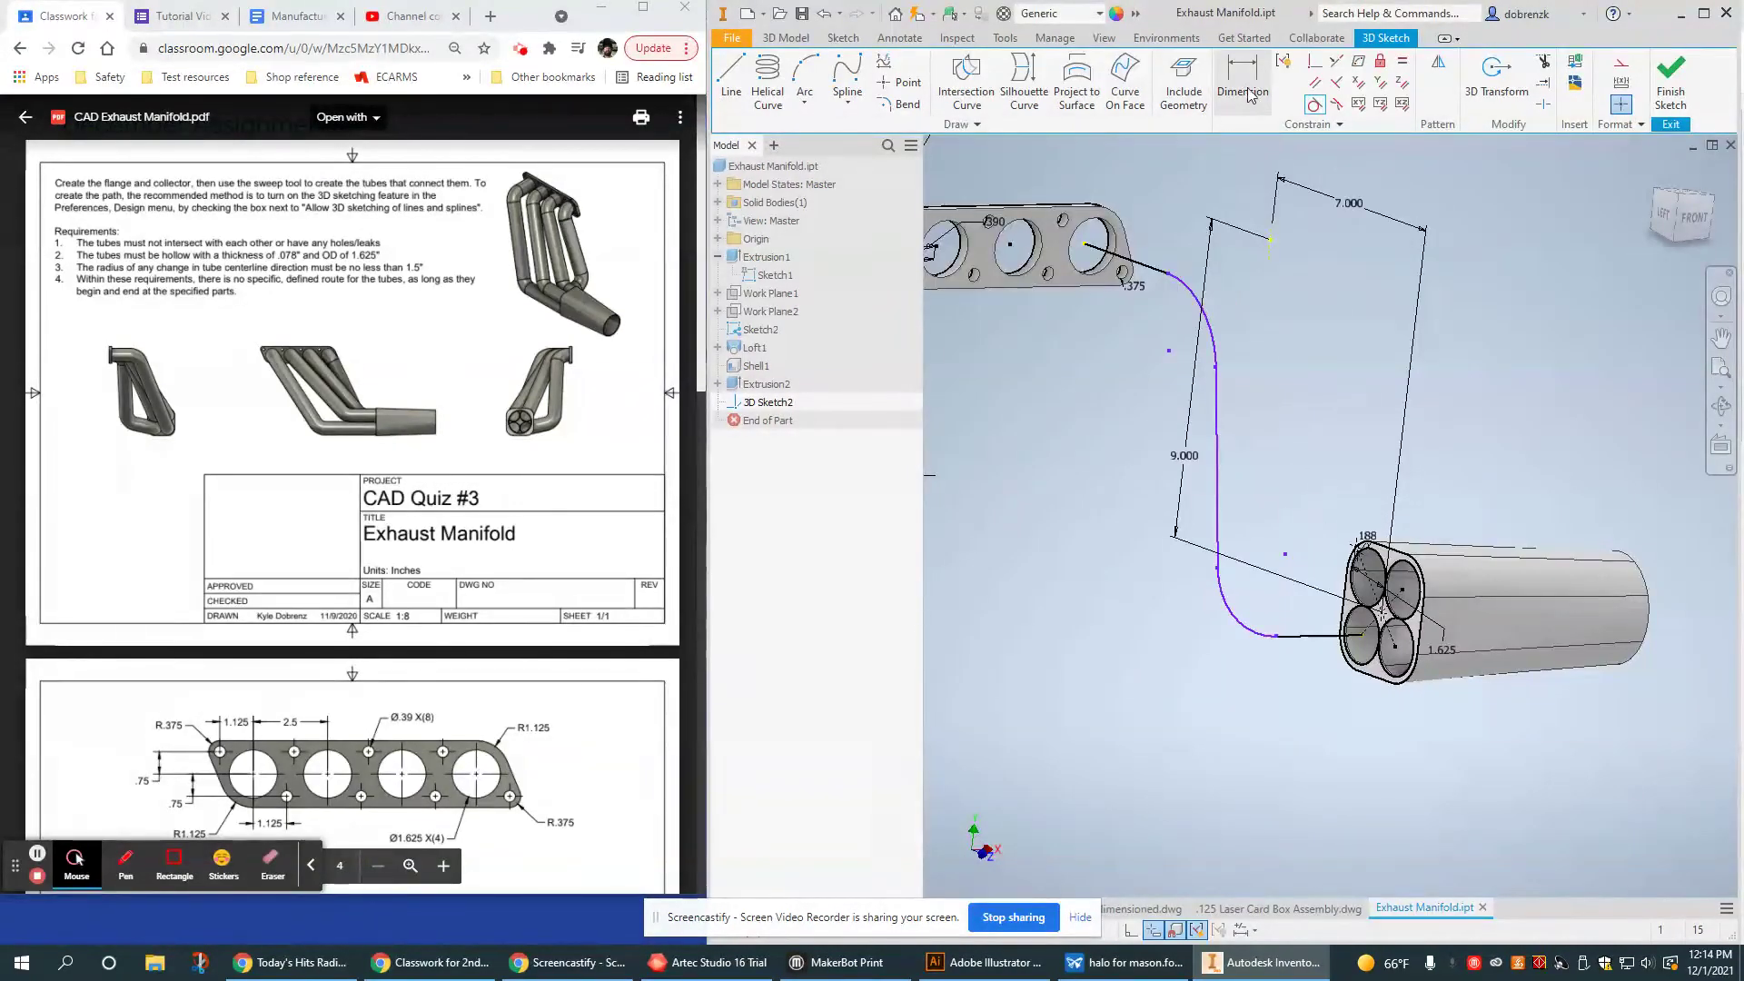
pyautogui.click(1214, 334)
pyautogui.click(1271, 240)
pyautogui.click(1263, 301)
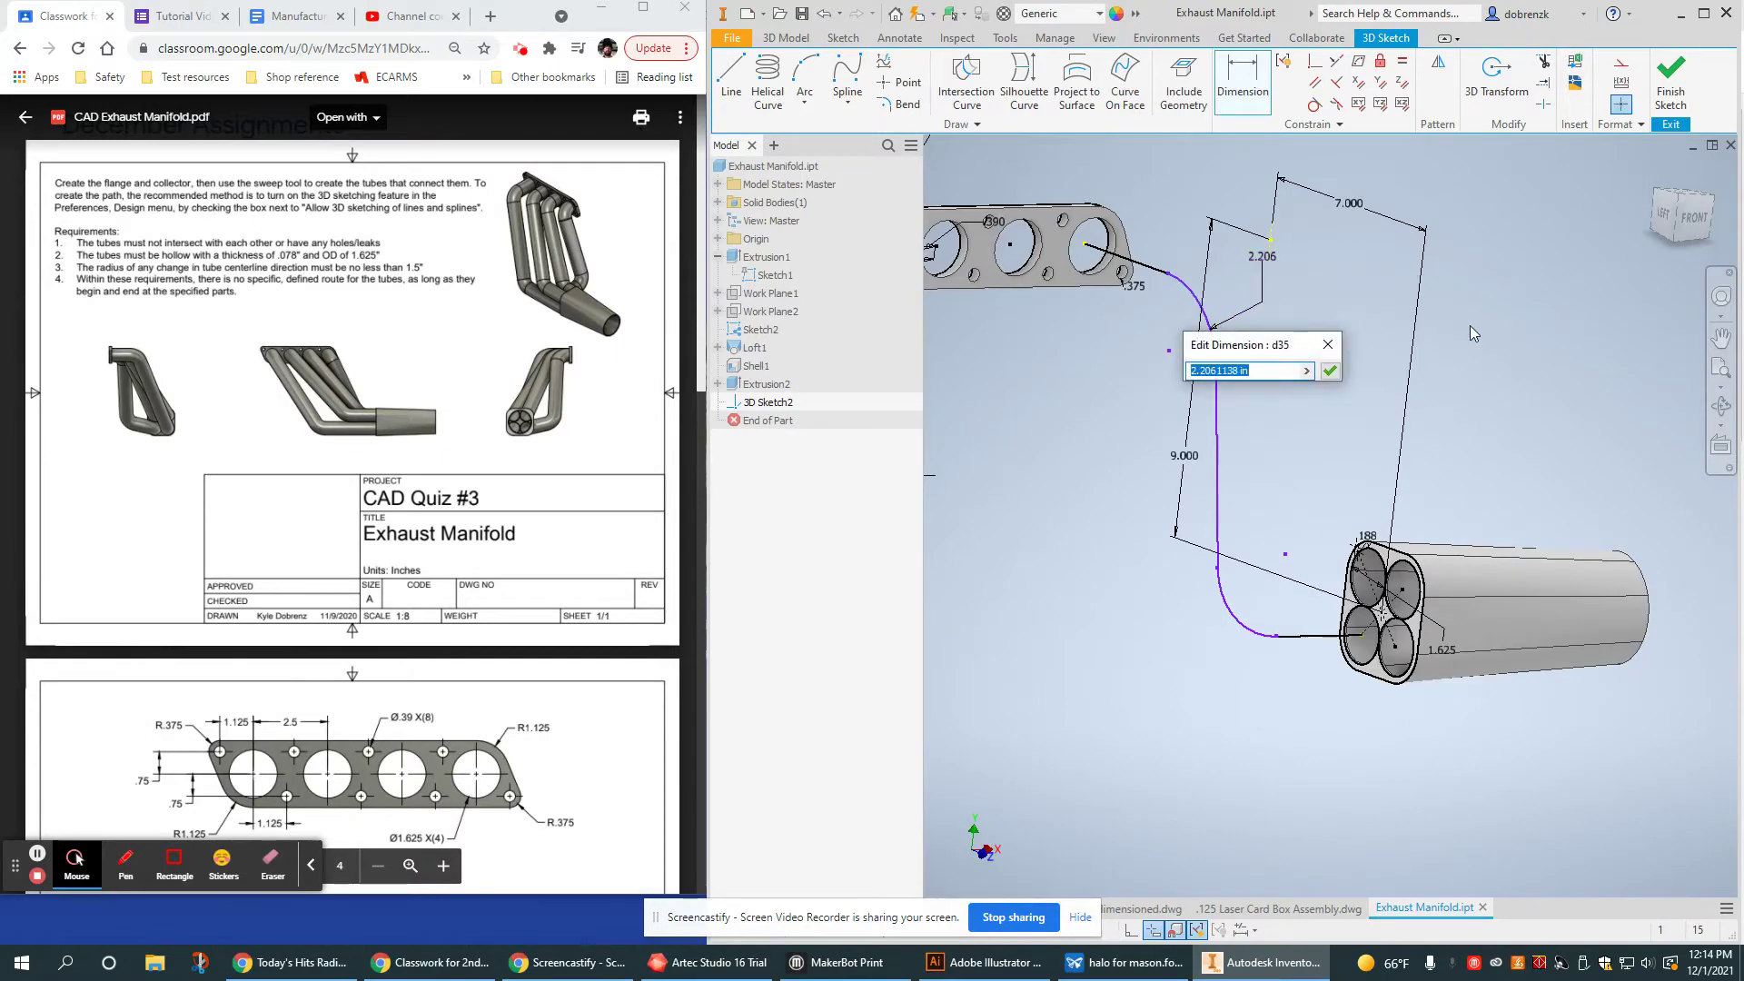
pyautogui.write('2.25')
pyautogui.press('Return')
# Dimension the collector arc with a radius of 2.5 in
pyautogui.keyDown('shift'); pyautogui.moveTo(1240, 563); pyautogui.dragTo(1214, 538, button='middle'); pyautogui.keyUp('shift')
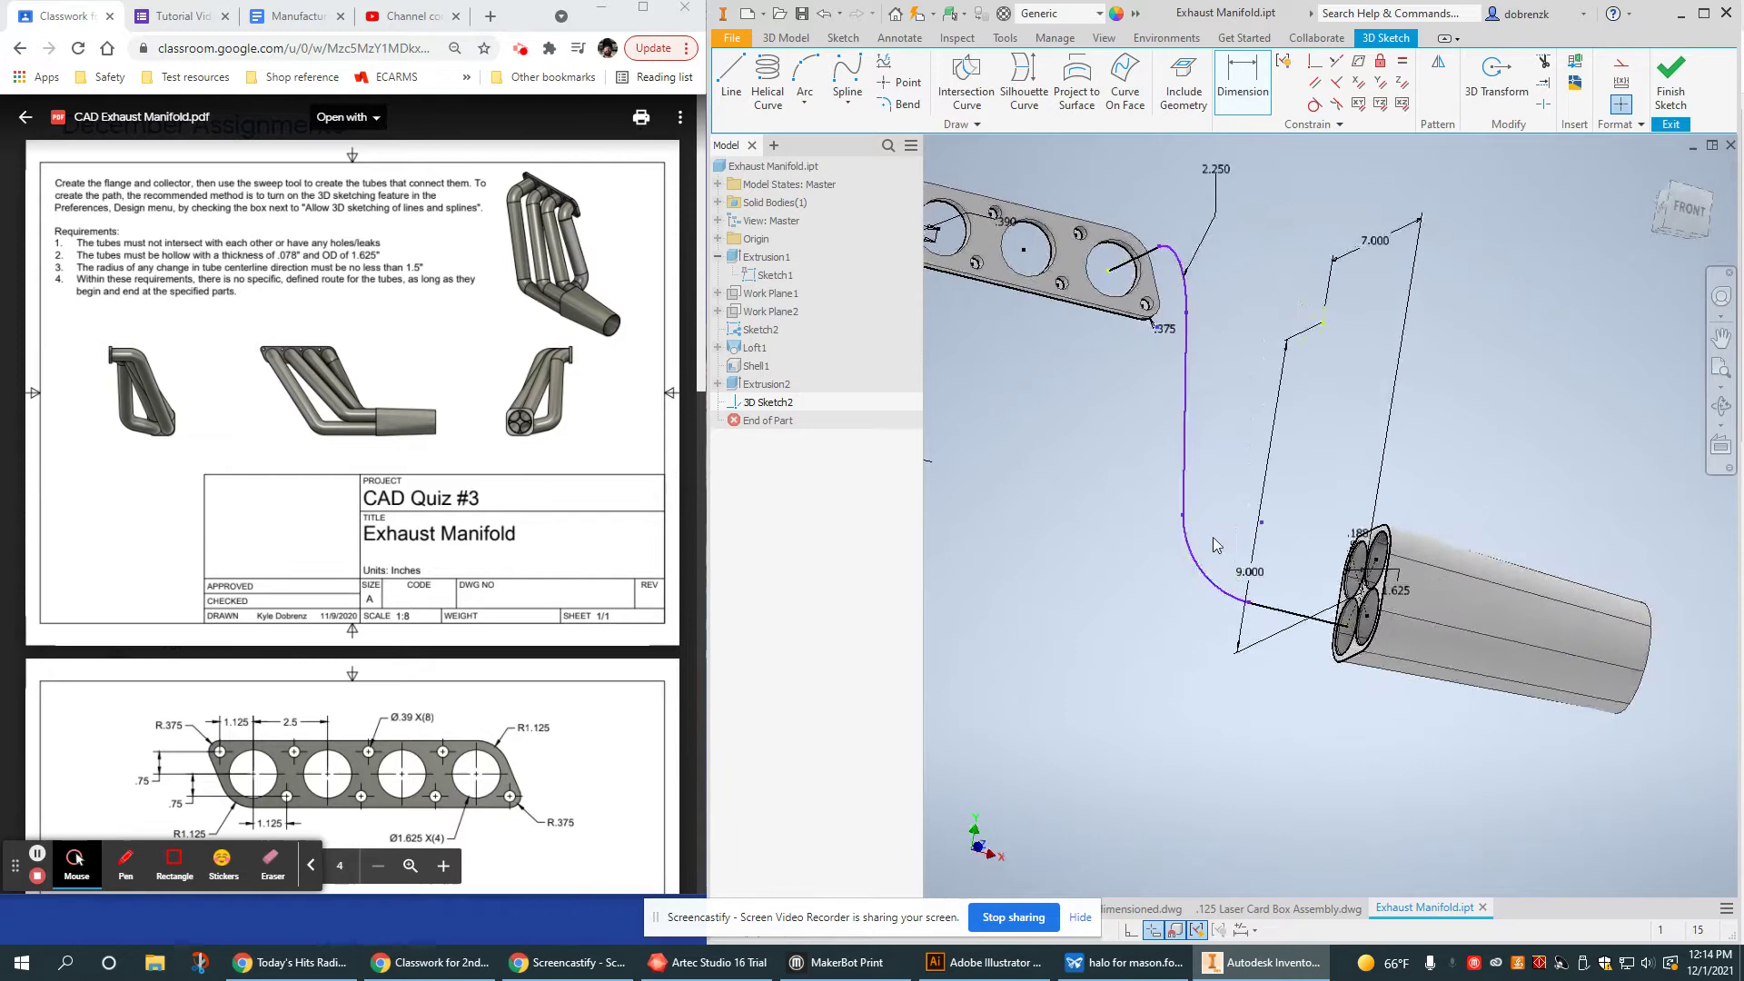
pyautogui.click(1196, 562)
pyautogui.click(1151, 593)
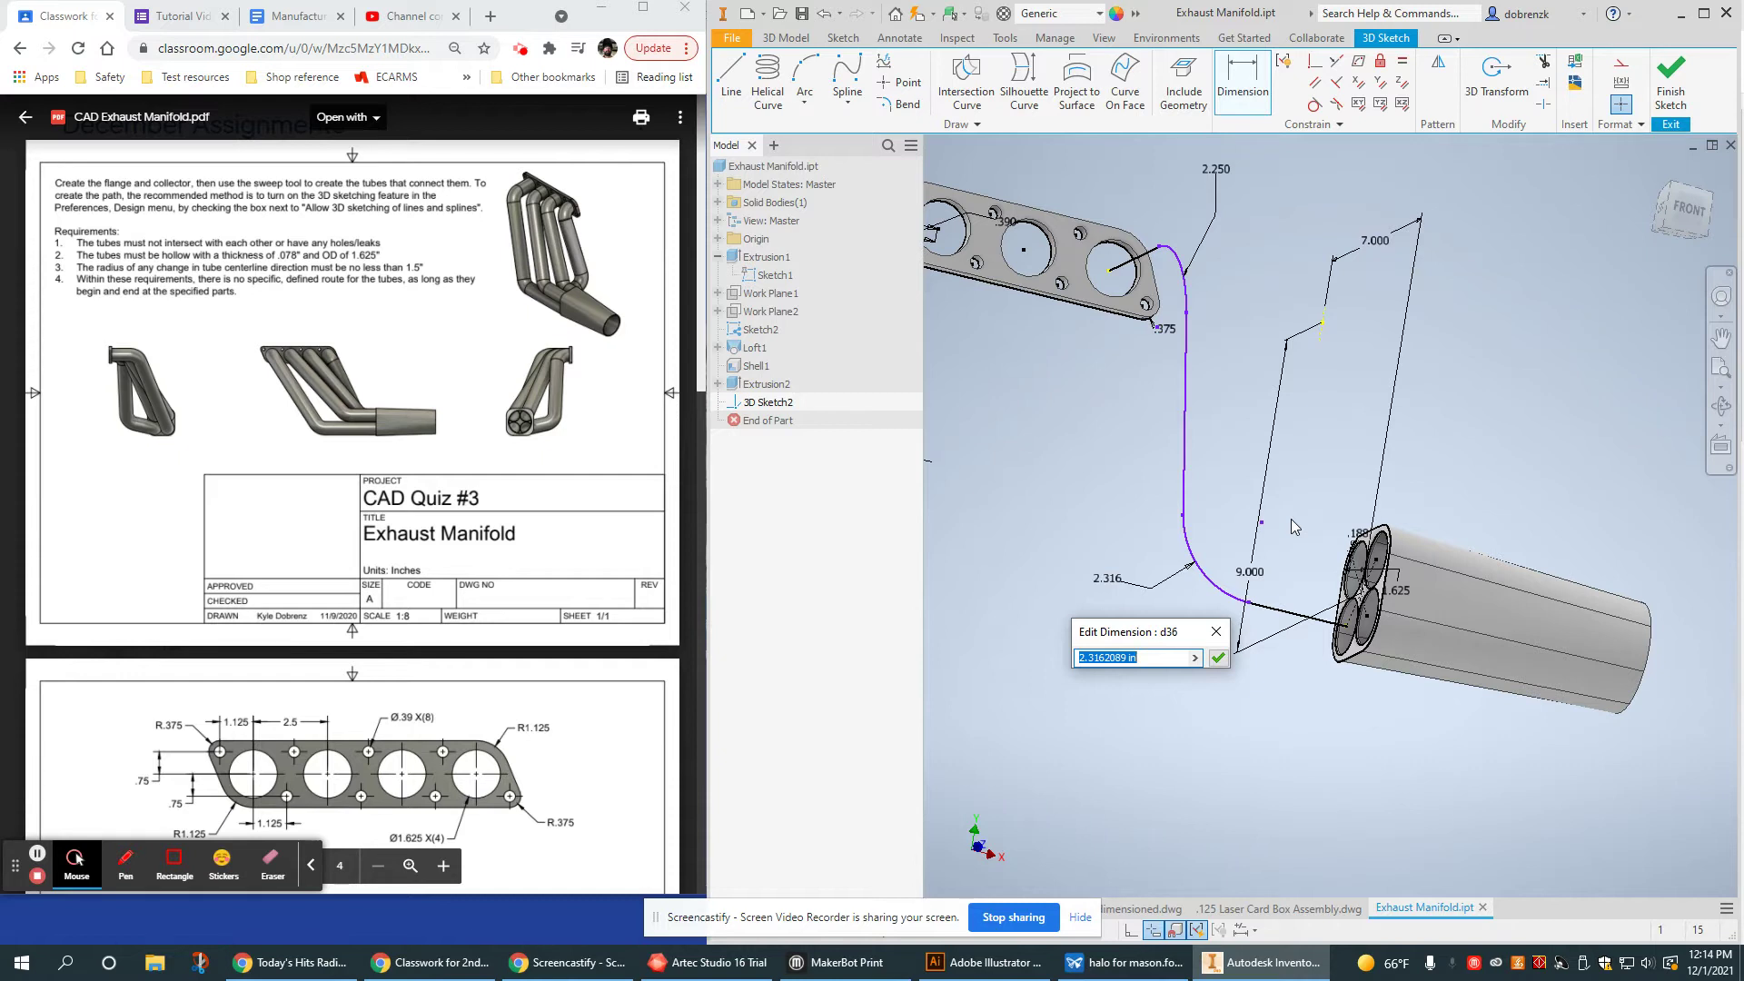
pyautogui.write('2.5')
pyautogui.press('Return')
# Finish the 3D sketch and start a 2D sketch on the back face of the flange
pyautogui.keyDown('shift'); pyautogui.moveTo(1290, 520); pyautogui.dragTo(1224, 519, button='middle'); pyautogui.keyUp('shift')
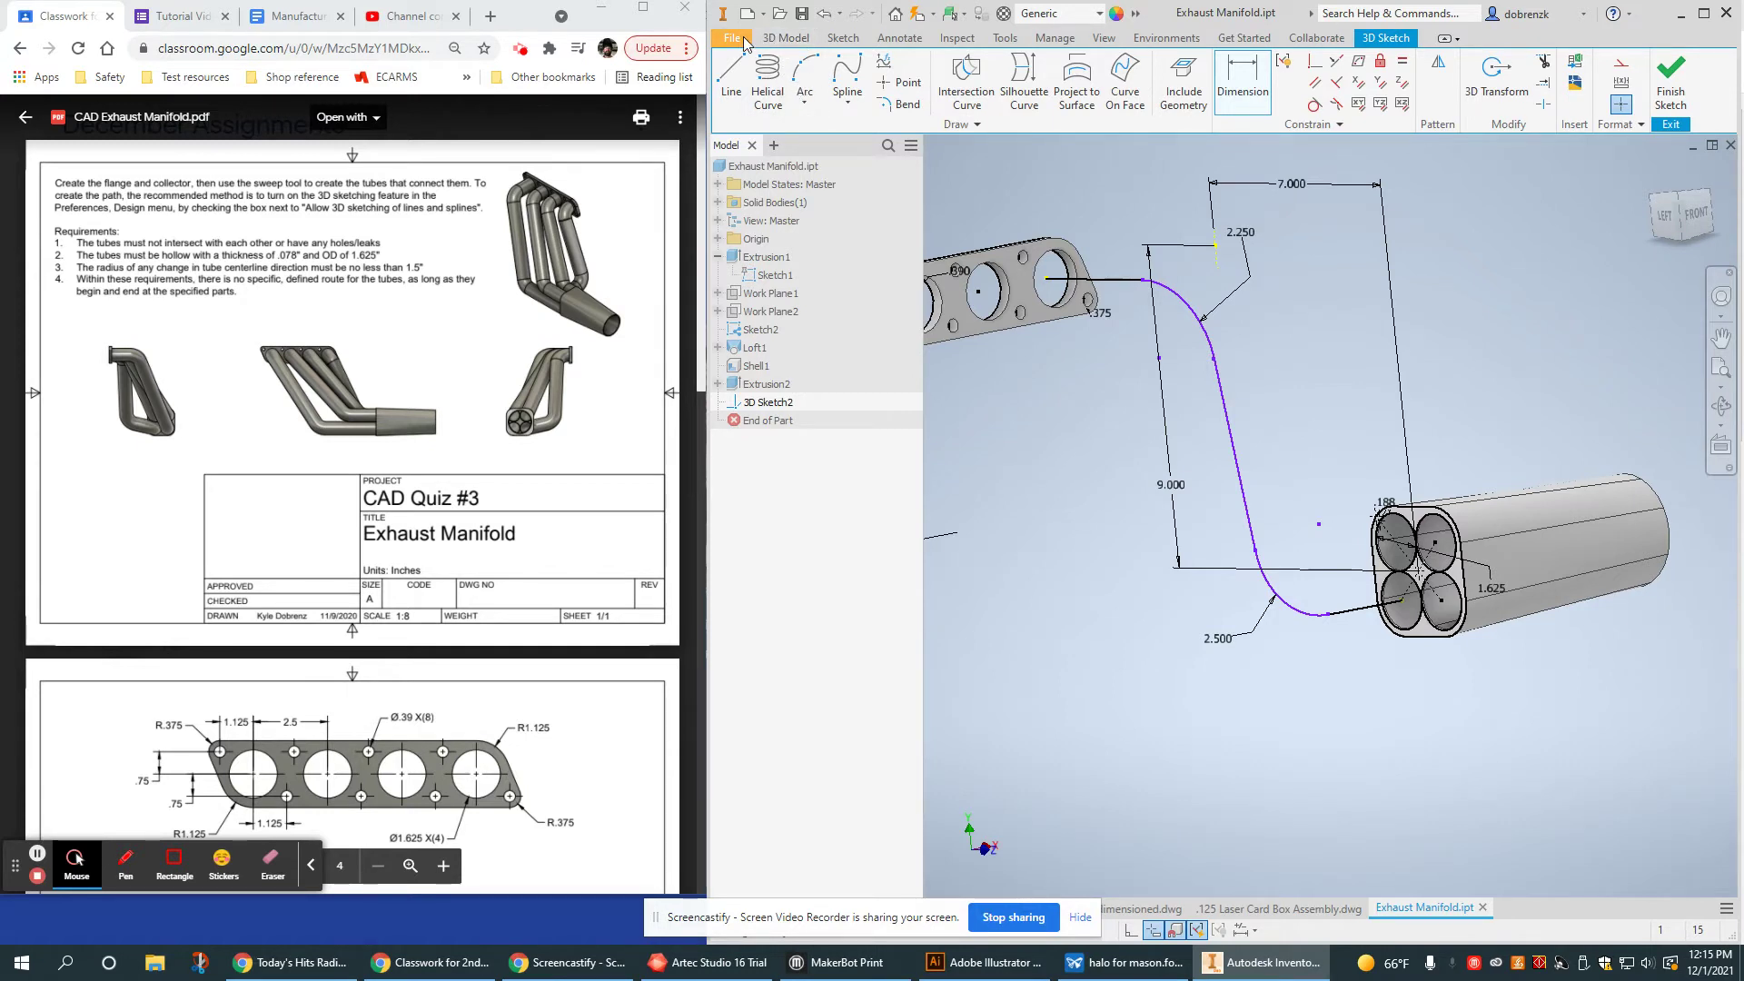
pyautogui.click(1671, 83)
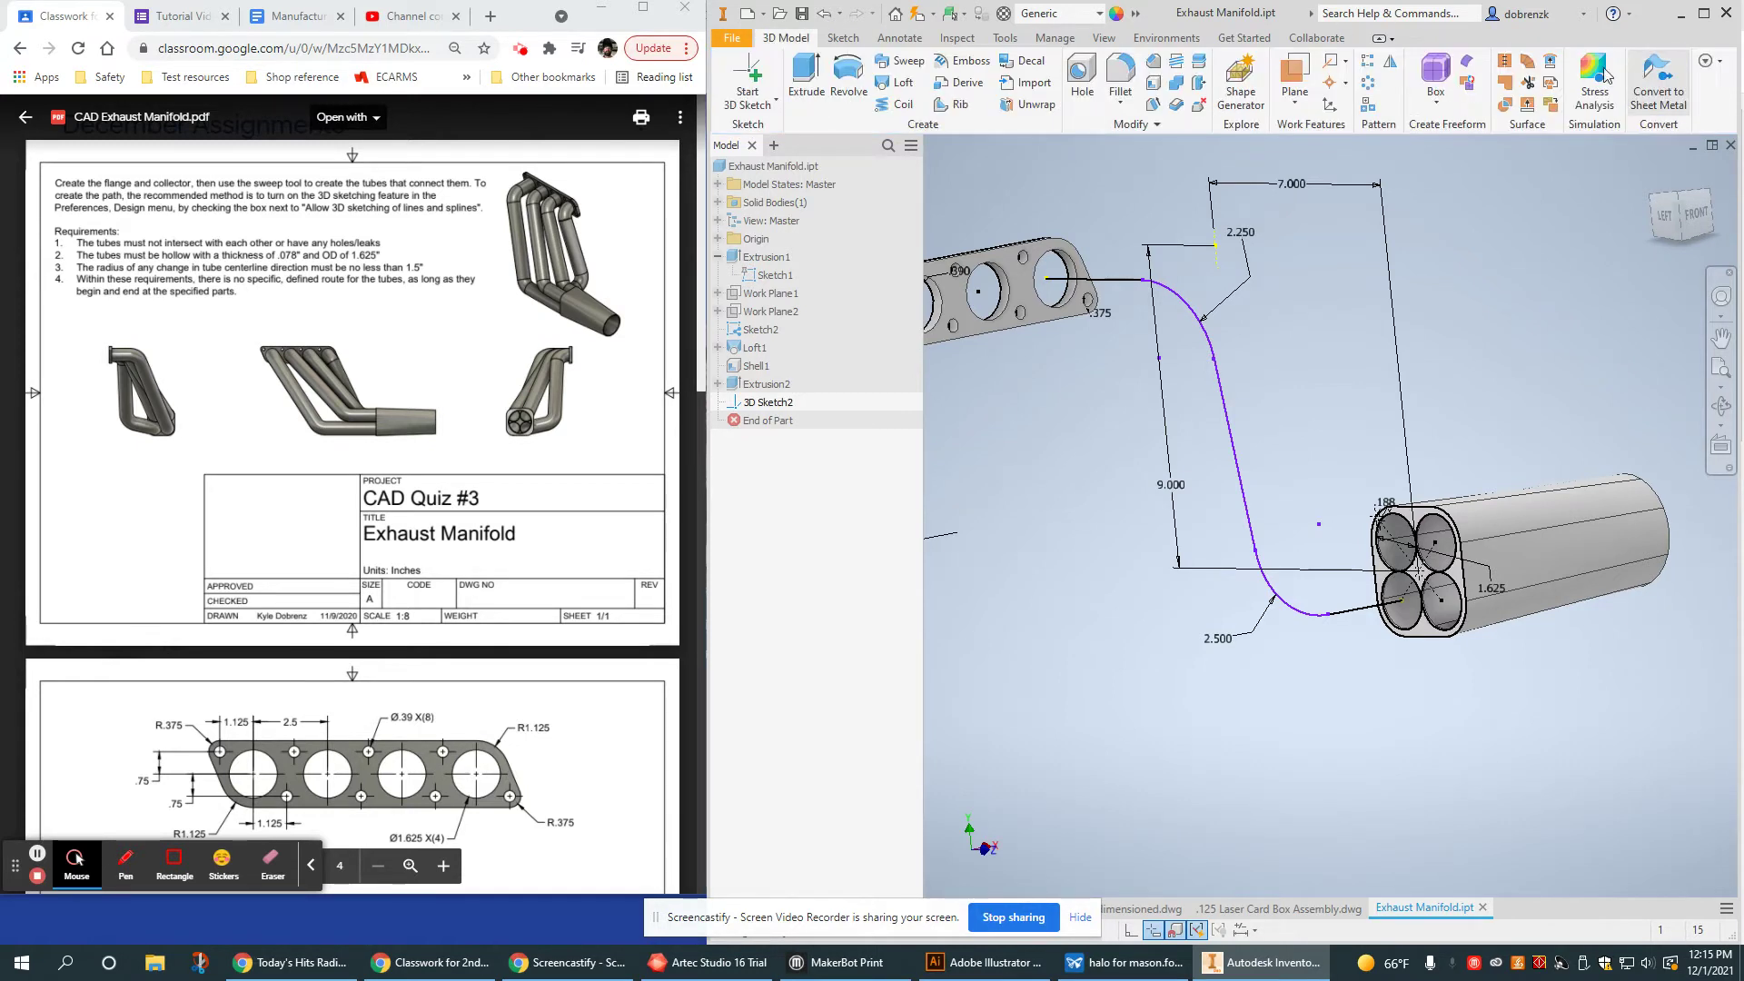
pyautogui.click(776, 98)
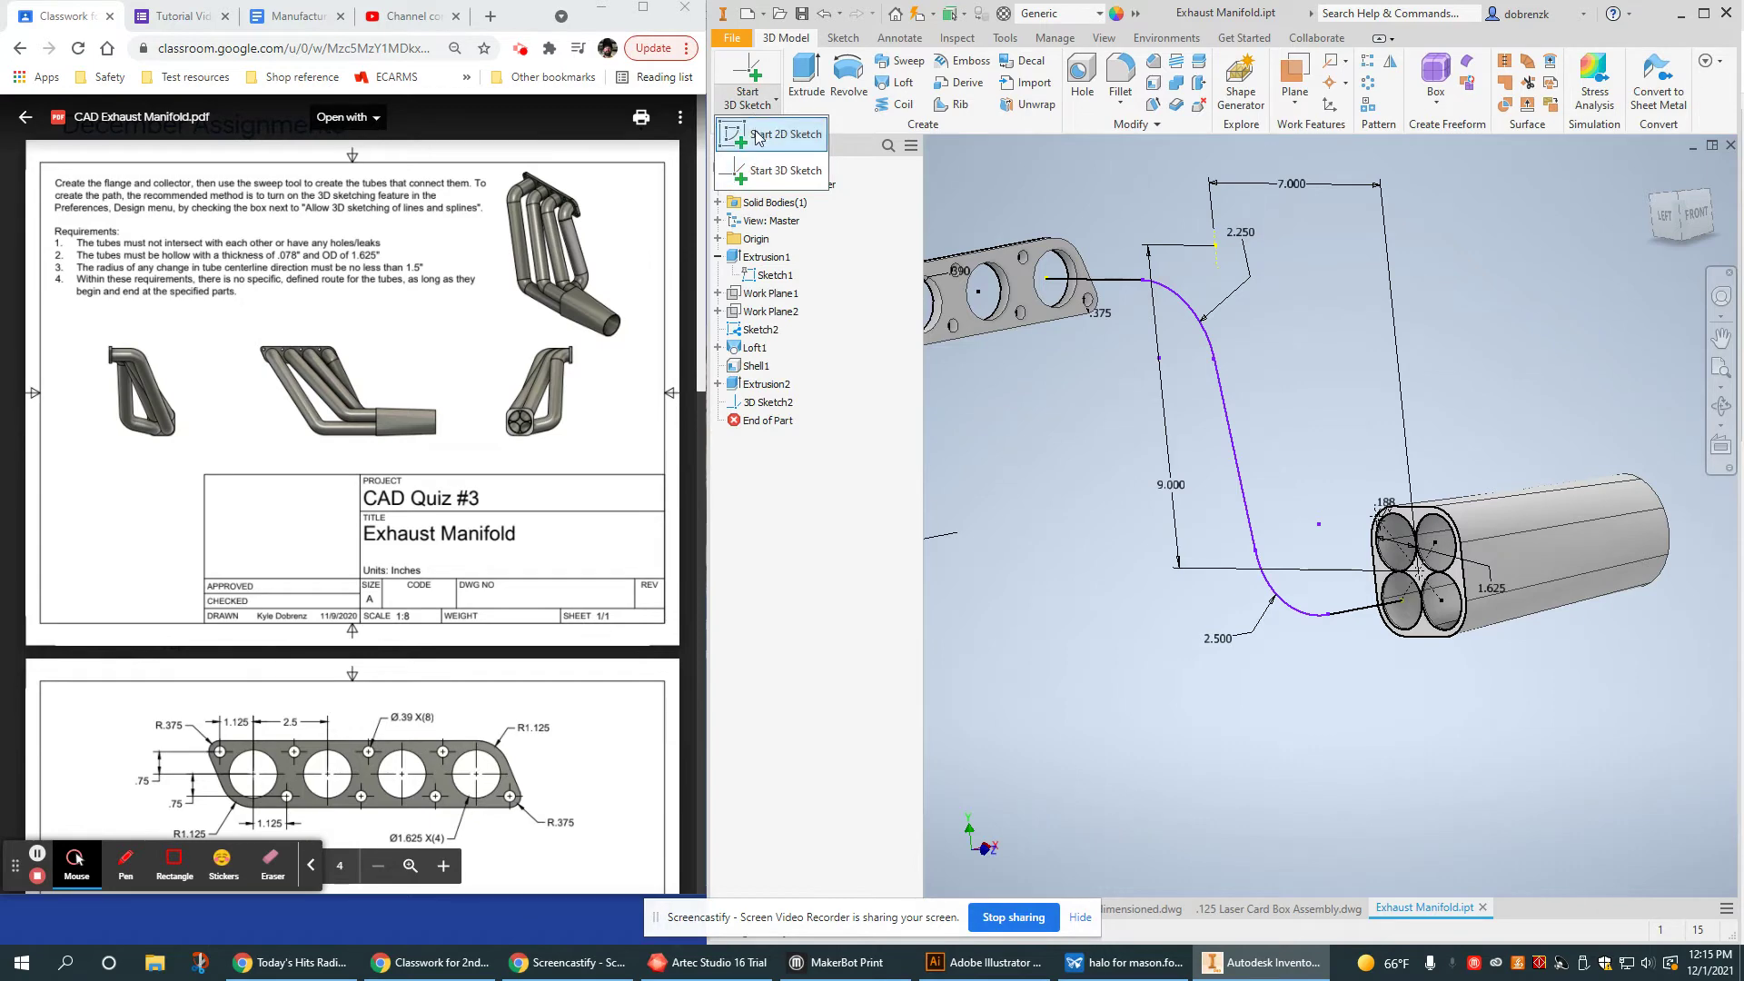
pyautogui.click(795, 129)
pyautogui.moveTo(1079, 320)
pyautogui.keyDown('shift'); pyautogui.mouseDown(button='middle')
pyautogui.moveTo(1229, 322)
pyautogui.moveTo(1041, 322)
pyautogui.moveTo(1171, 292)
pyautogui.moveTo(1261, 302)
pyautogui.mouseUp(button='middle'); pyautogui.keyUp('shift')
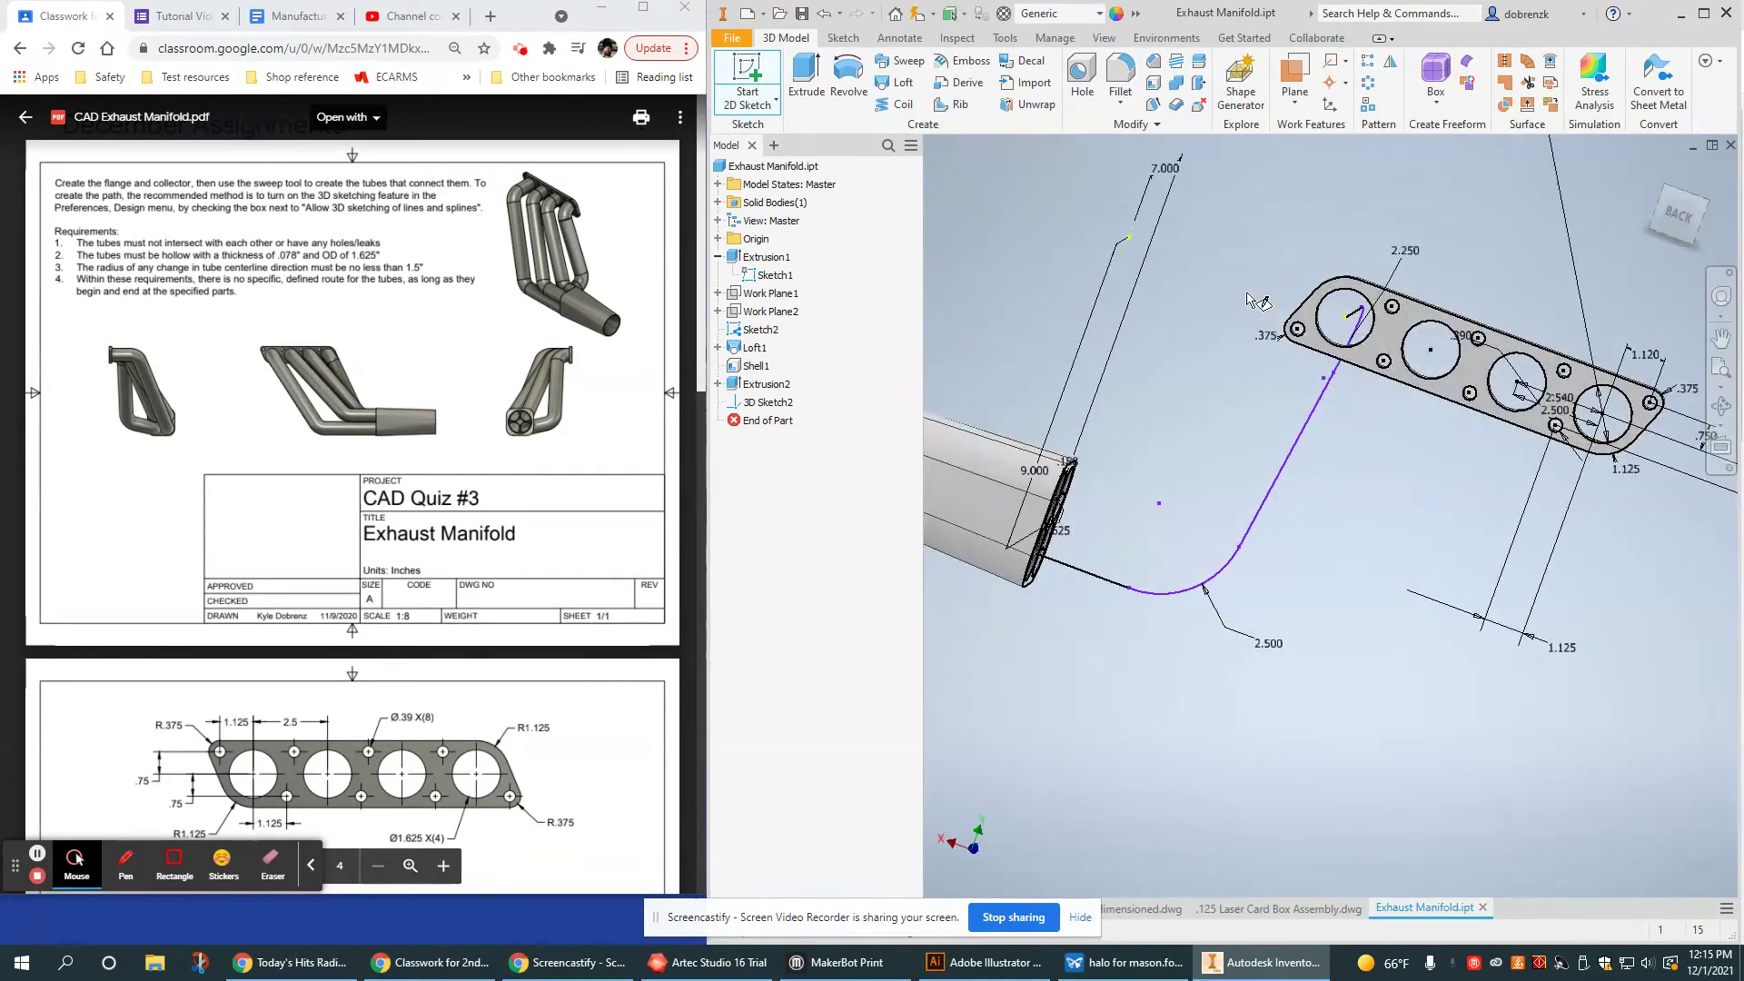
pyautogui.click(1399, 335)
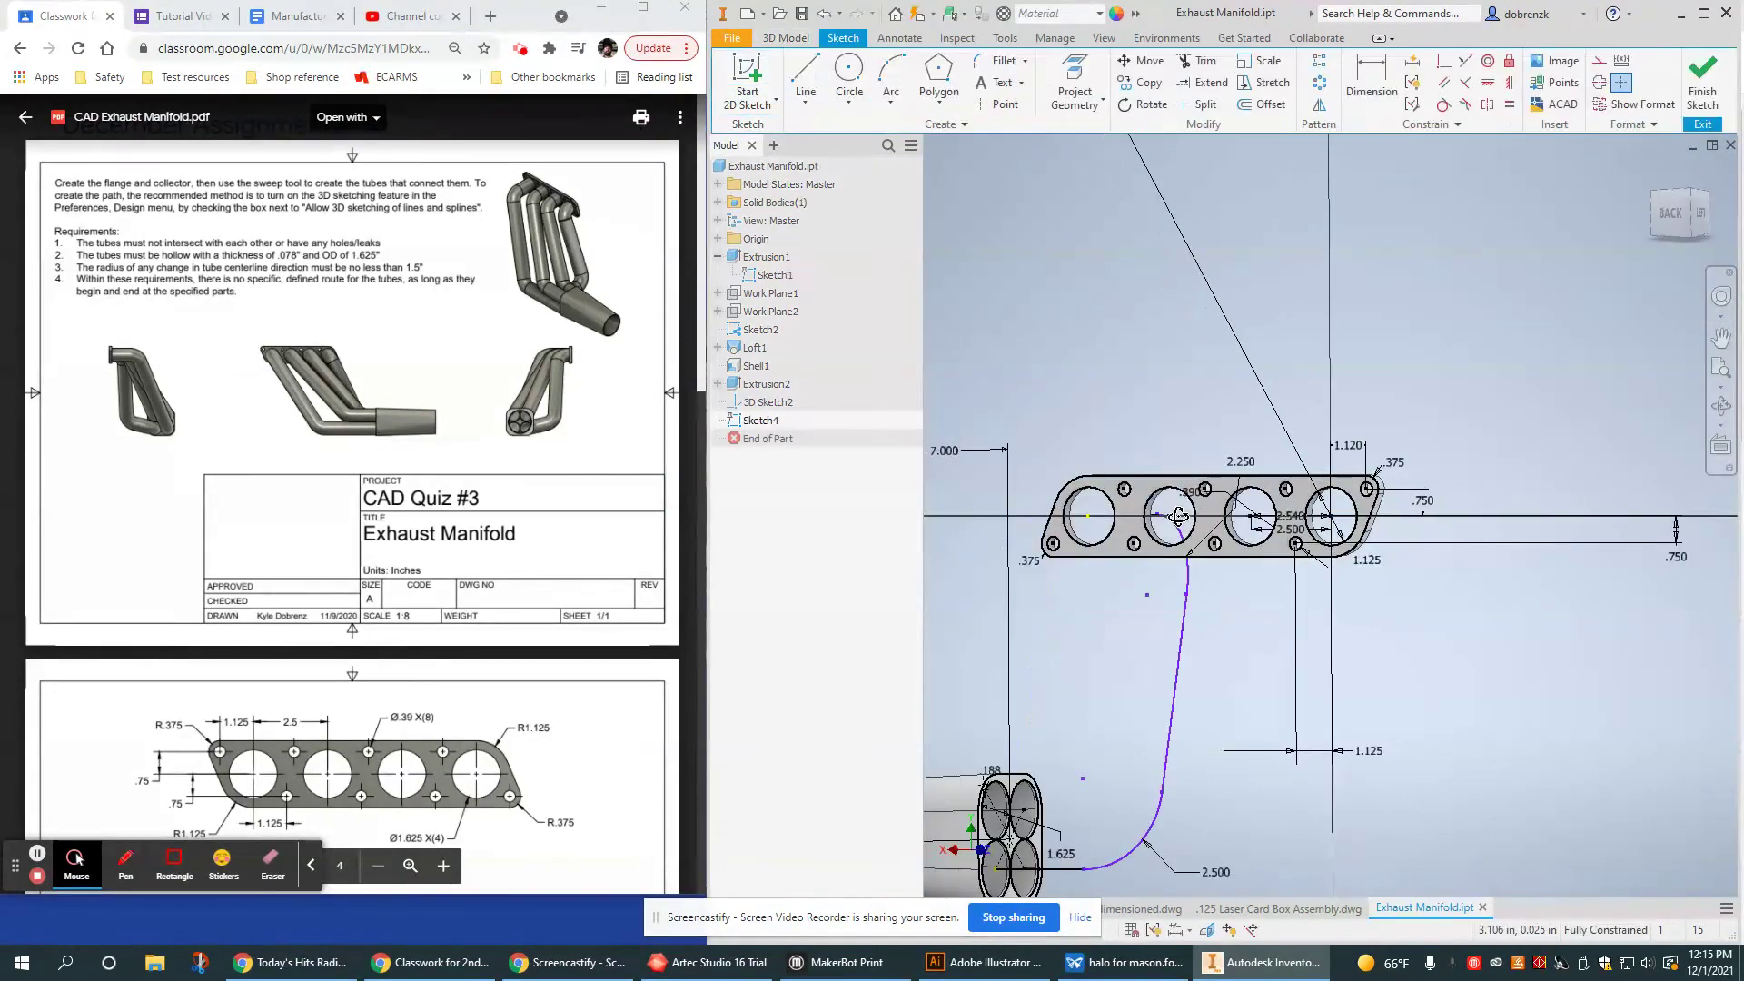
# Project the circular edge of the flange's end hole, where the tube path starts, into the sketch
pyautogui.keyDown('shift'); pyautogui.moveTo(1092, 514); pyautogui.dragTo(1018, 516, button='middle'); pyautogui.keyUp('shift')
pyautogui.keyDown('shift'); pyautogui.moveTo(1317, 520); pyautogui.dragTo(1220, 536, button='middle'); pyautogui.keyUp('shift')
pyautogui.scroll(5, 1390, 516)
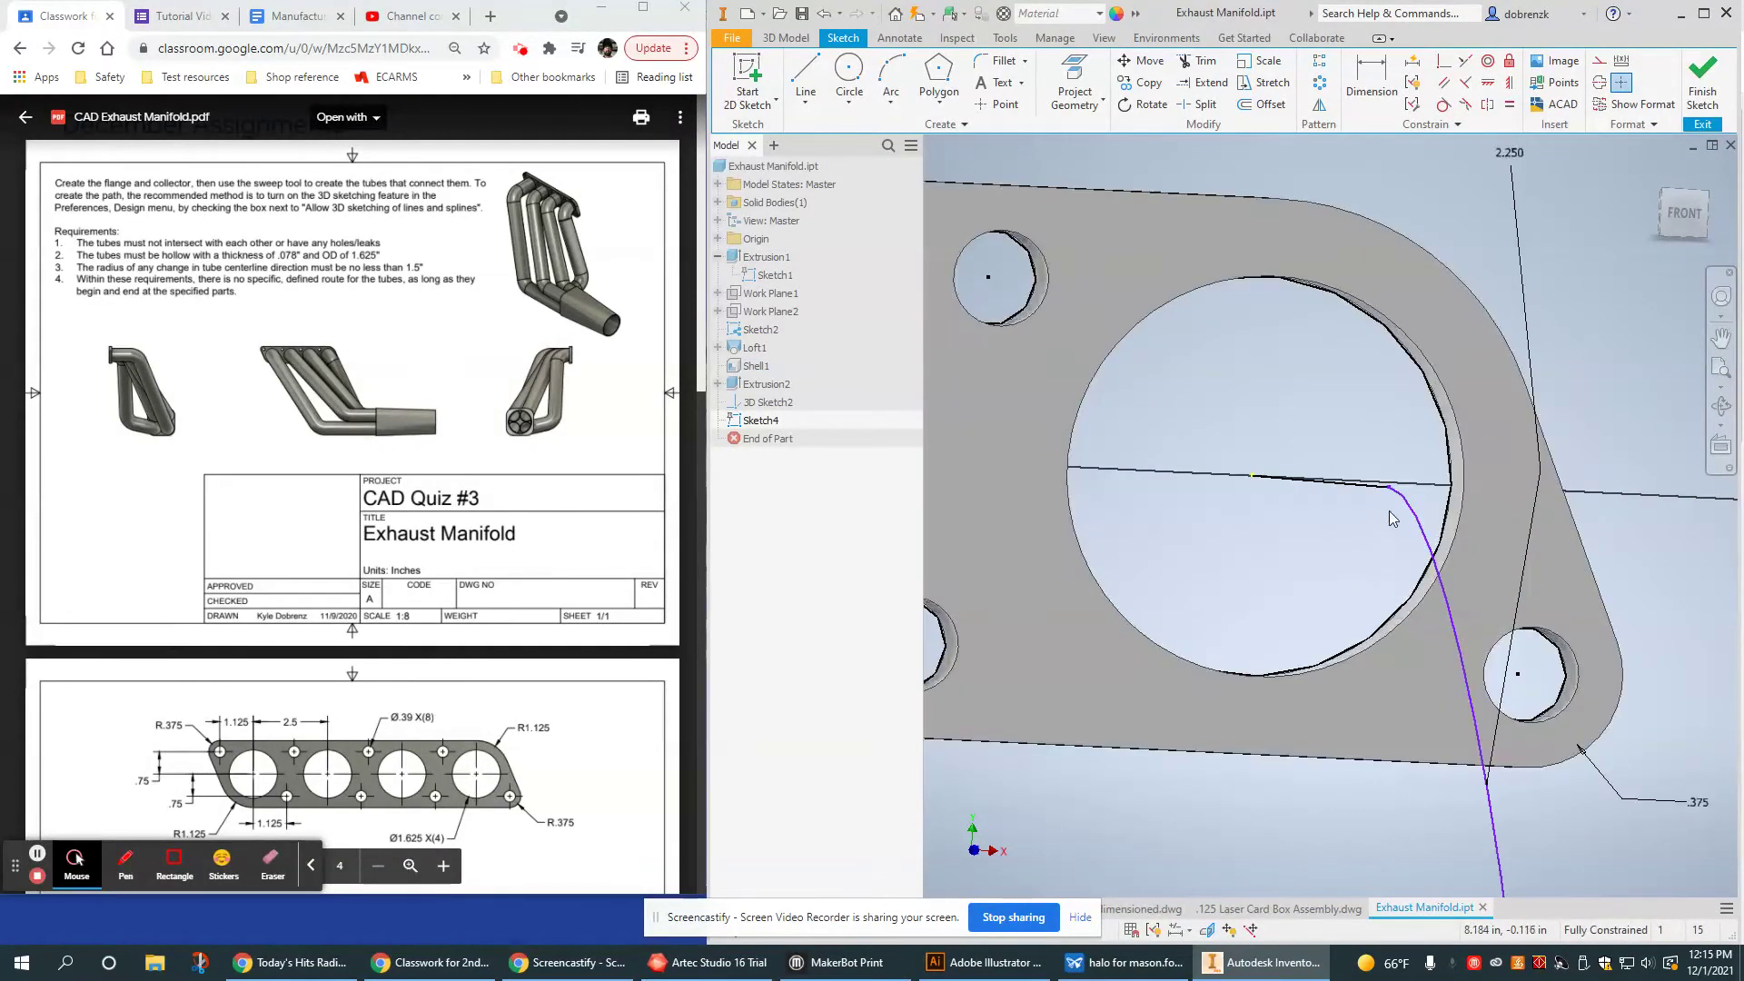
pyautogui.click(1263, 104)
pyautogui.press('p')
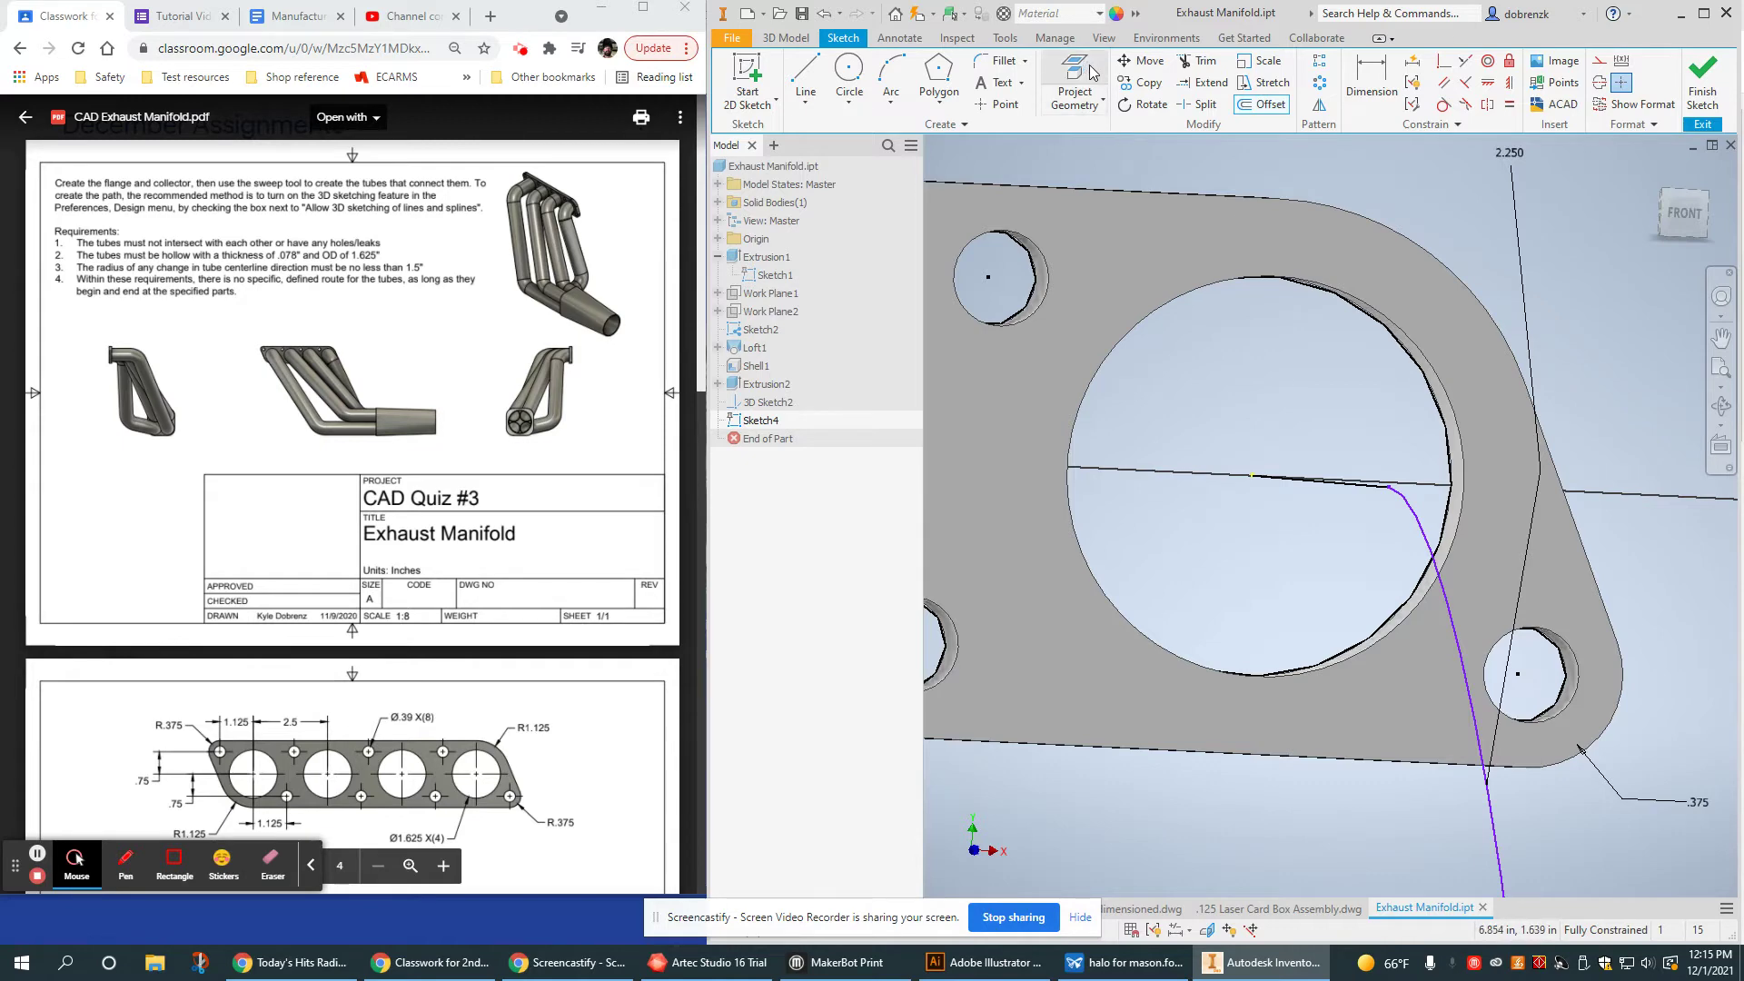
pyautogui.click(1417, 336)
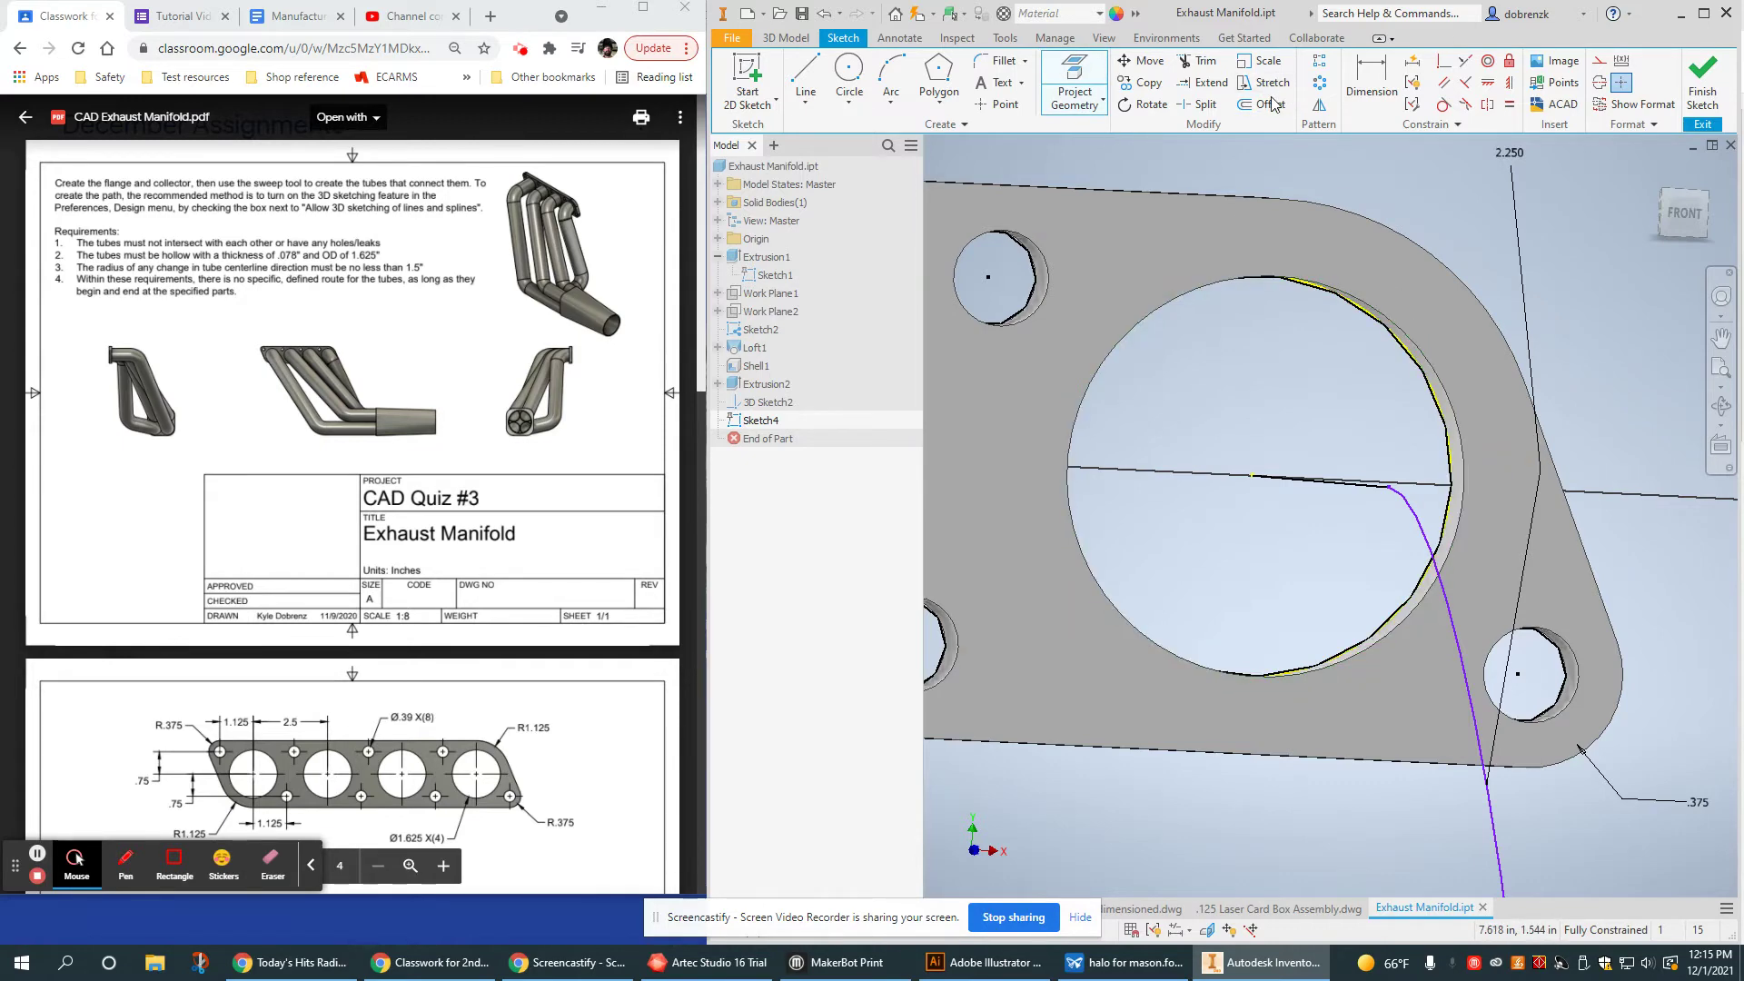
# Offset the projected hole circle inward to form a concentric circle for the tube's inner wall
pyautogui.press('o')
pyautogui.click(1401, 326)
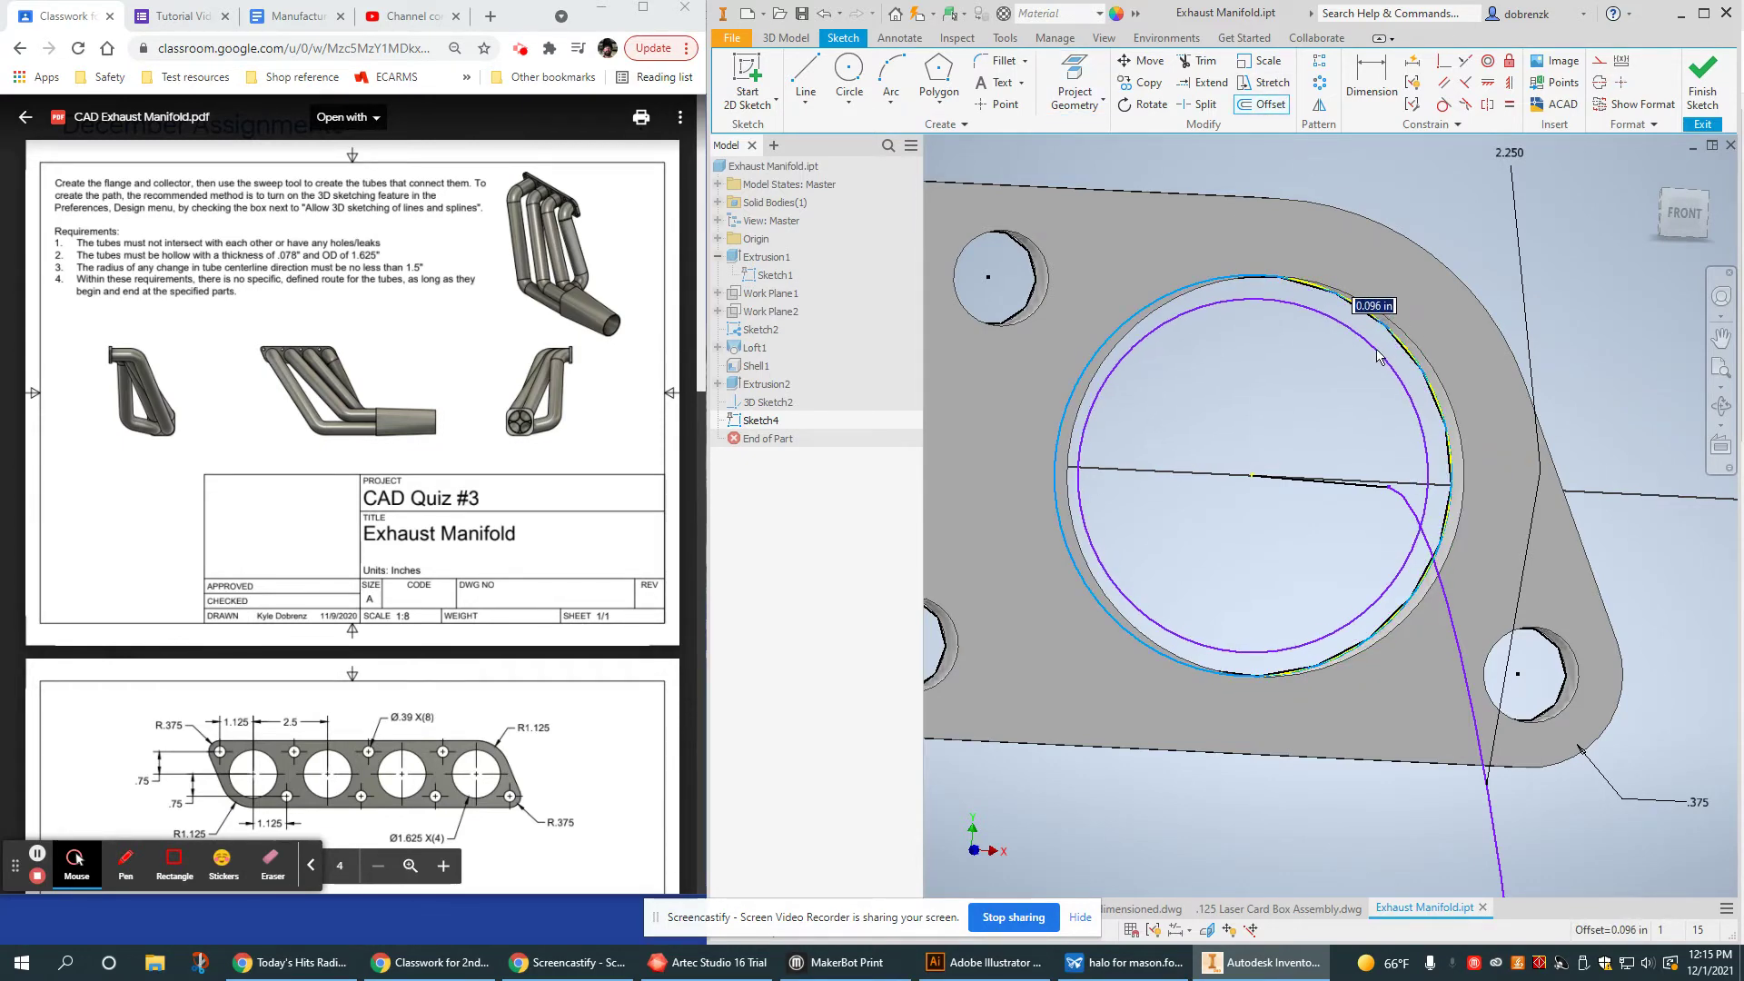
pyautogui.click(1379, 354)
pyautogui.press('Escape')
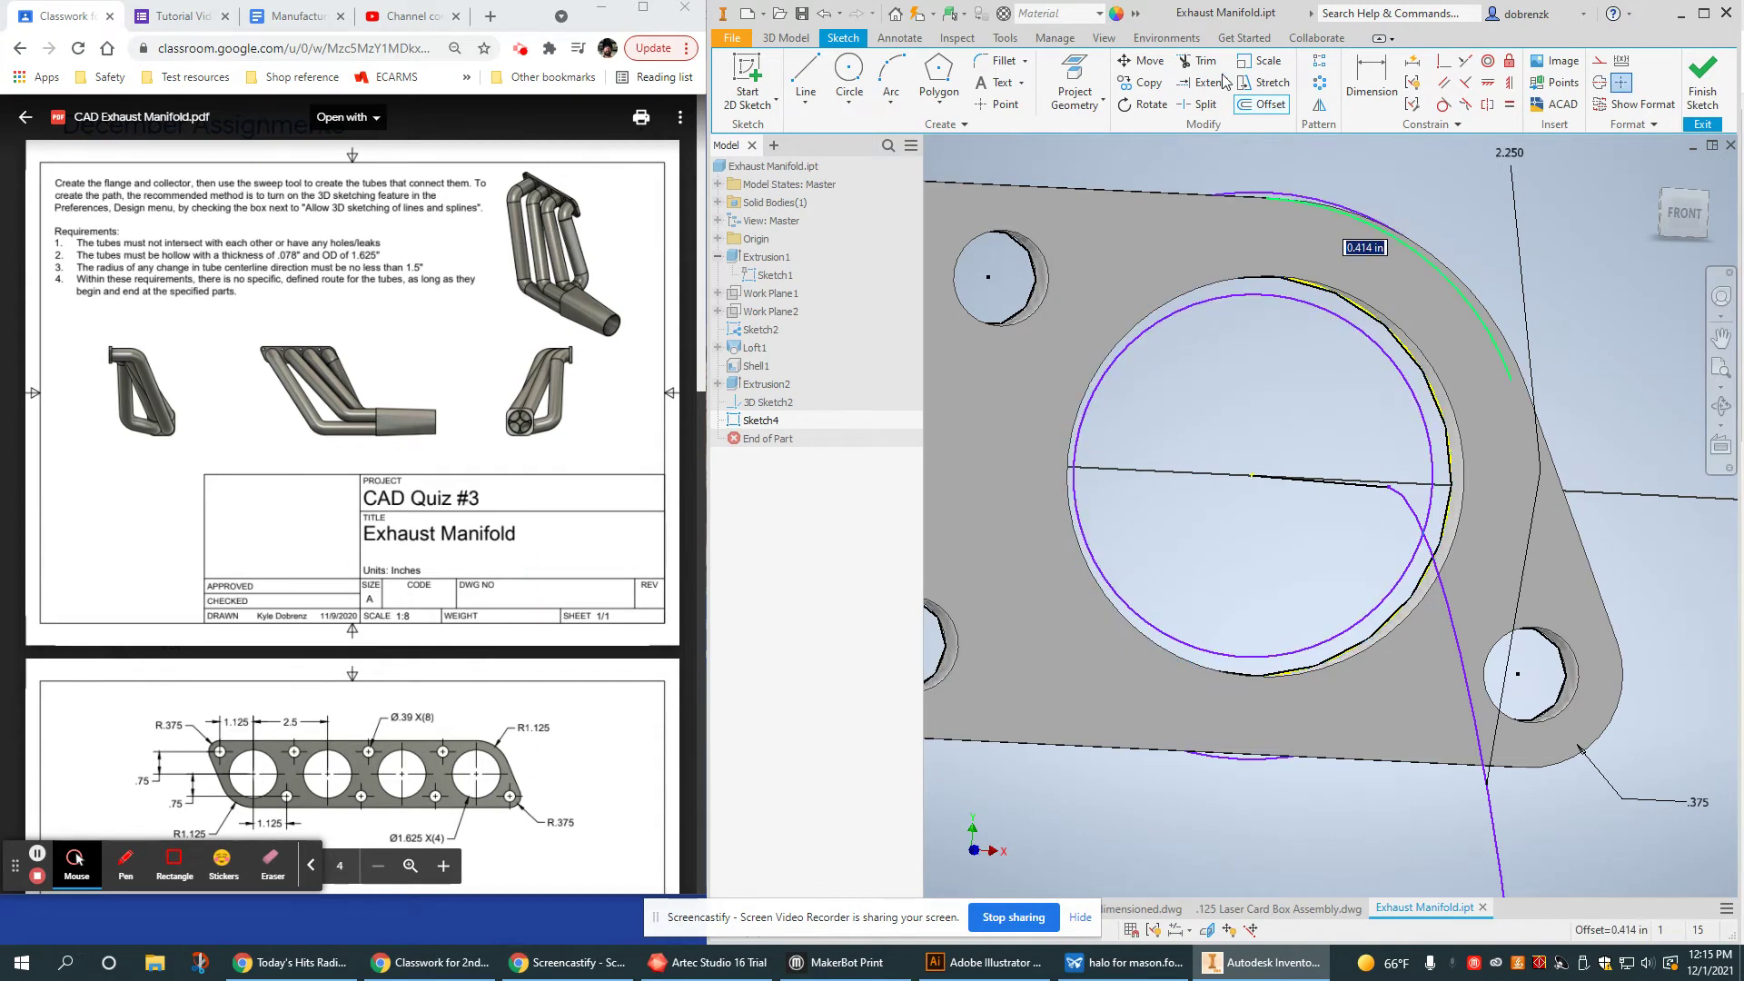
pyautogui.click(994, 106)
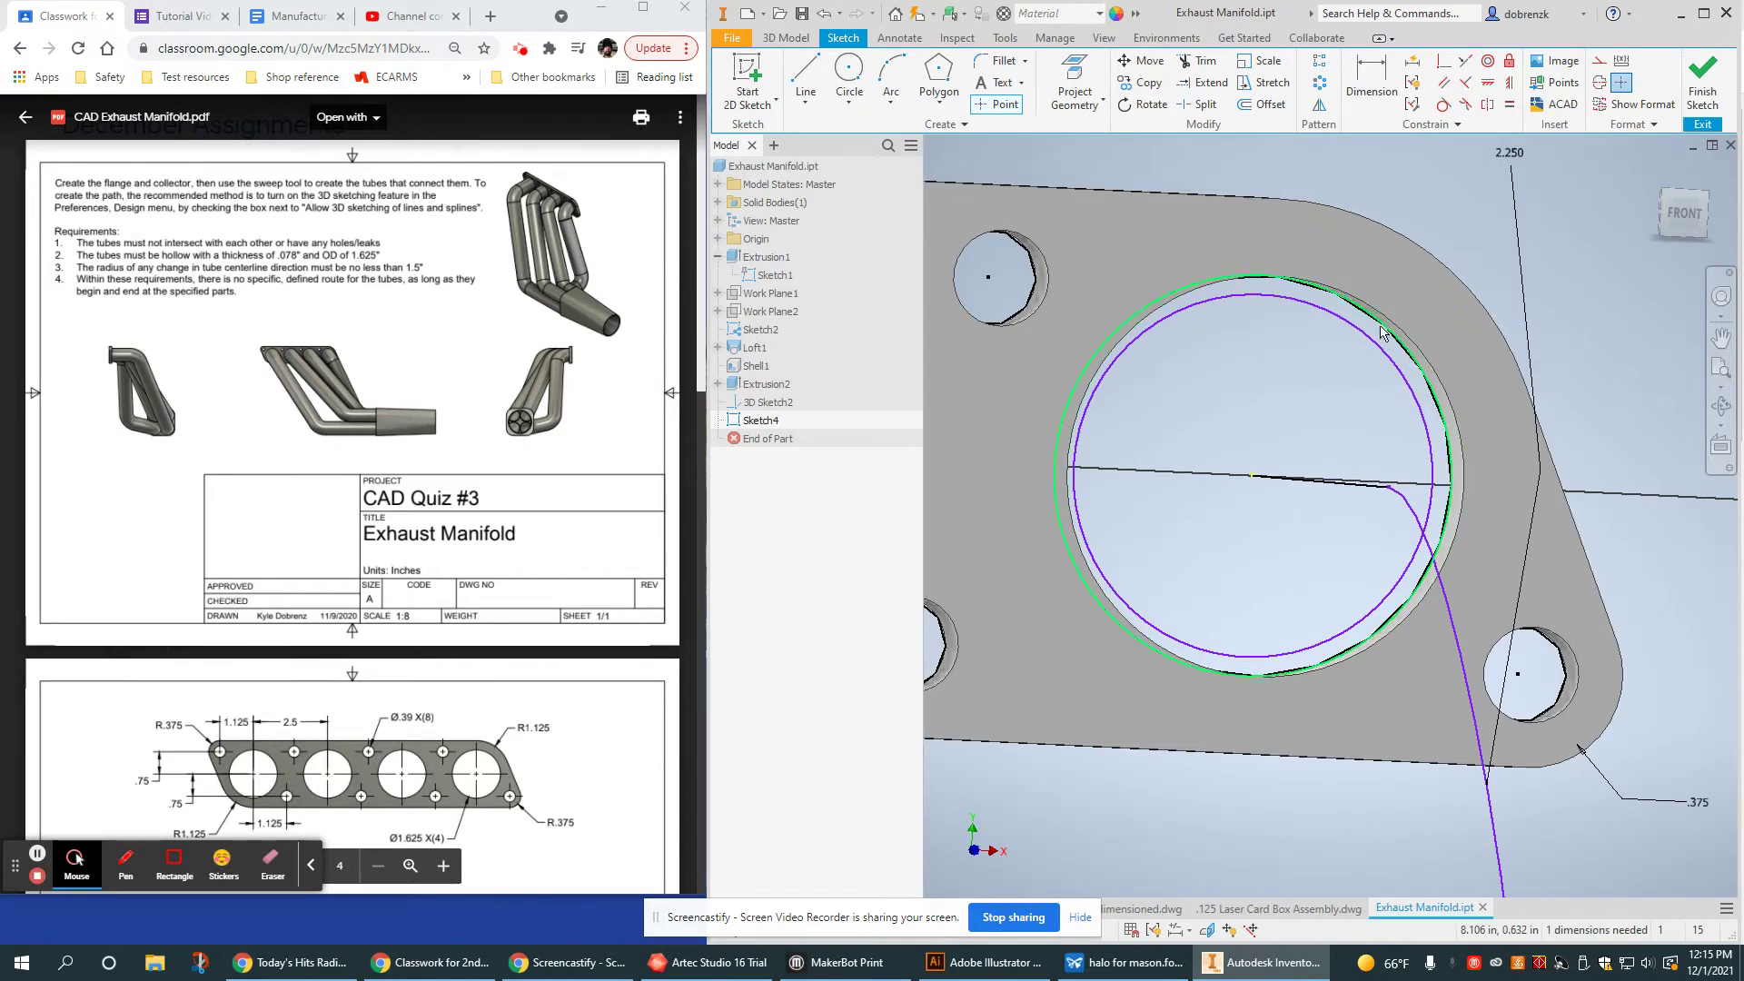
pyautogui.press('Escape')
pyautogui.click(1081, 71)
pyautogui.click(1407, 352)
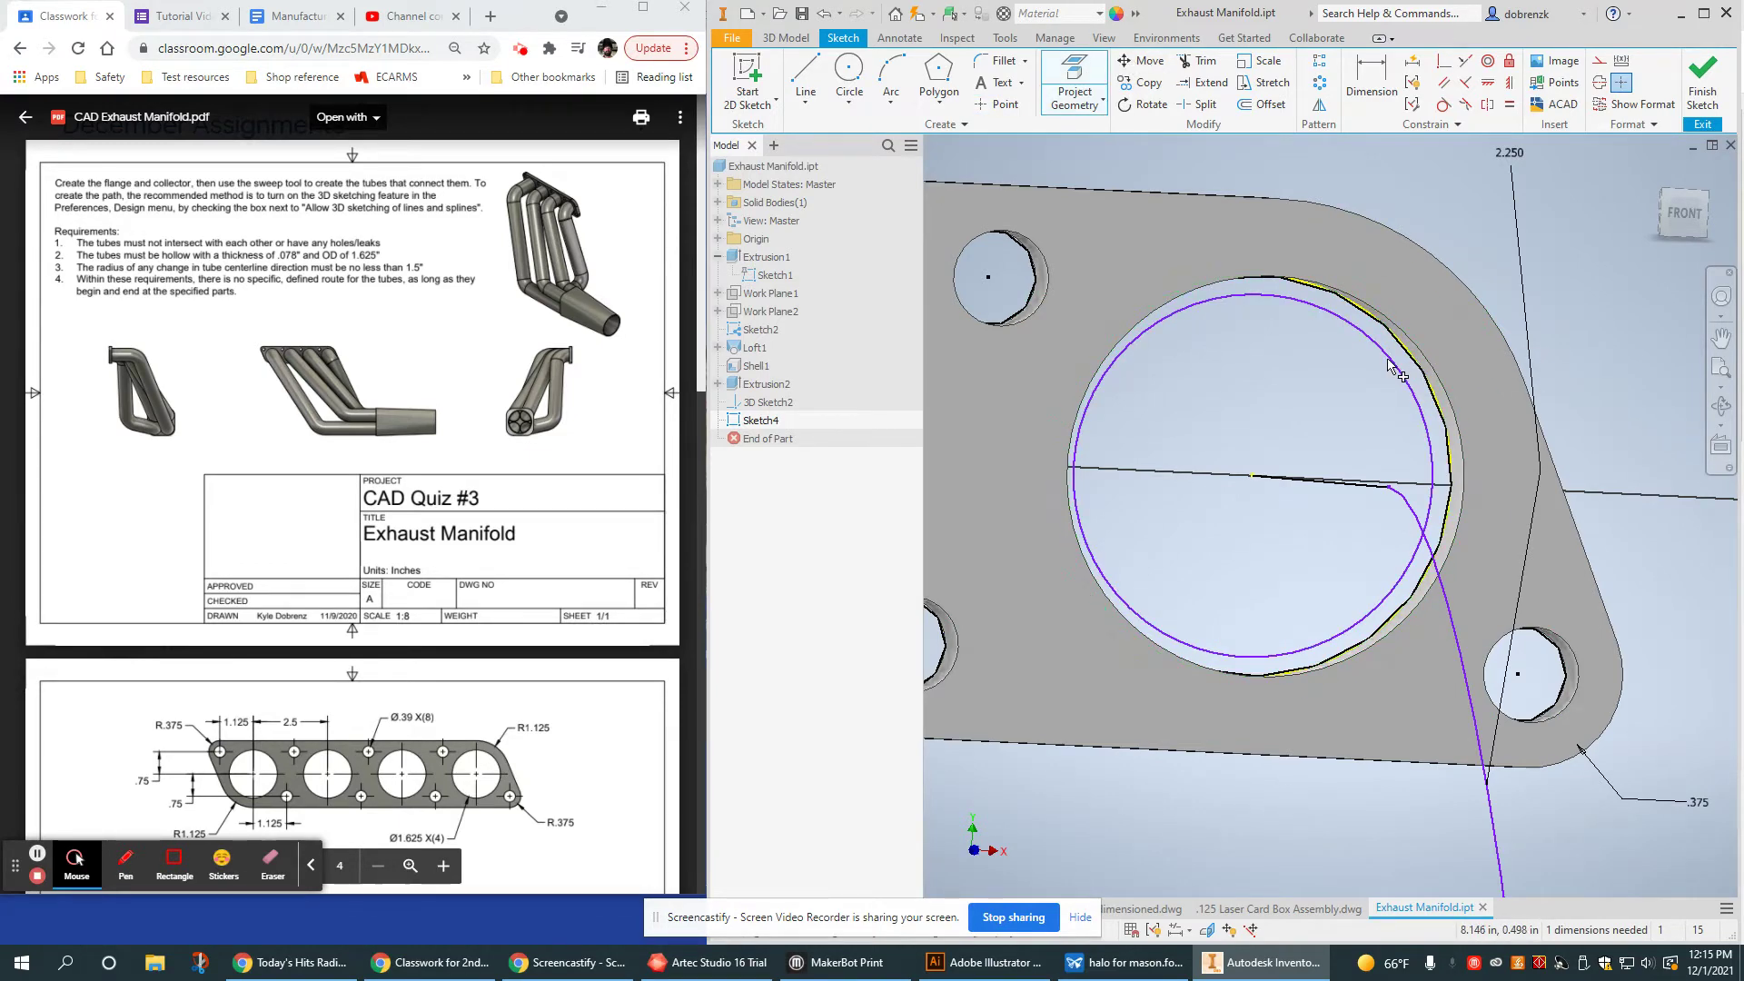
# Dimension the inner offset circle with a diameter of 1.5 in
pyautogui.click(1370, 80)
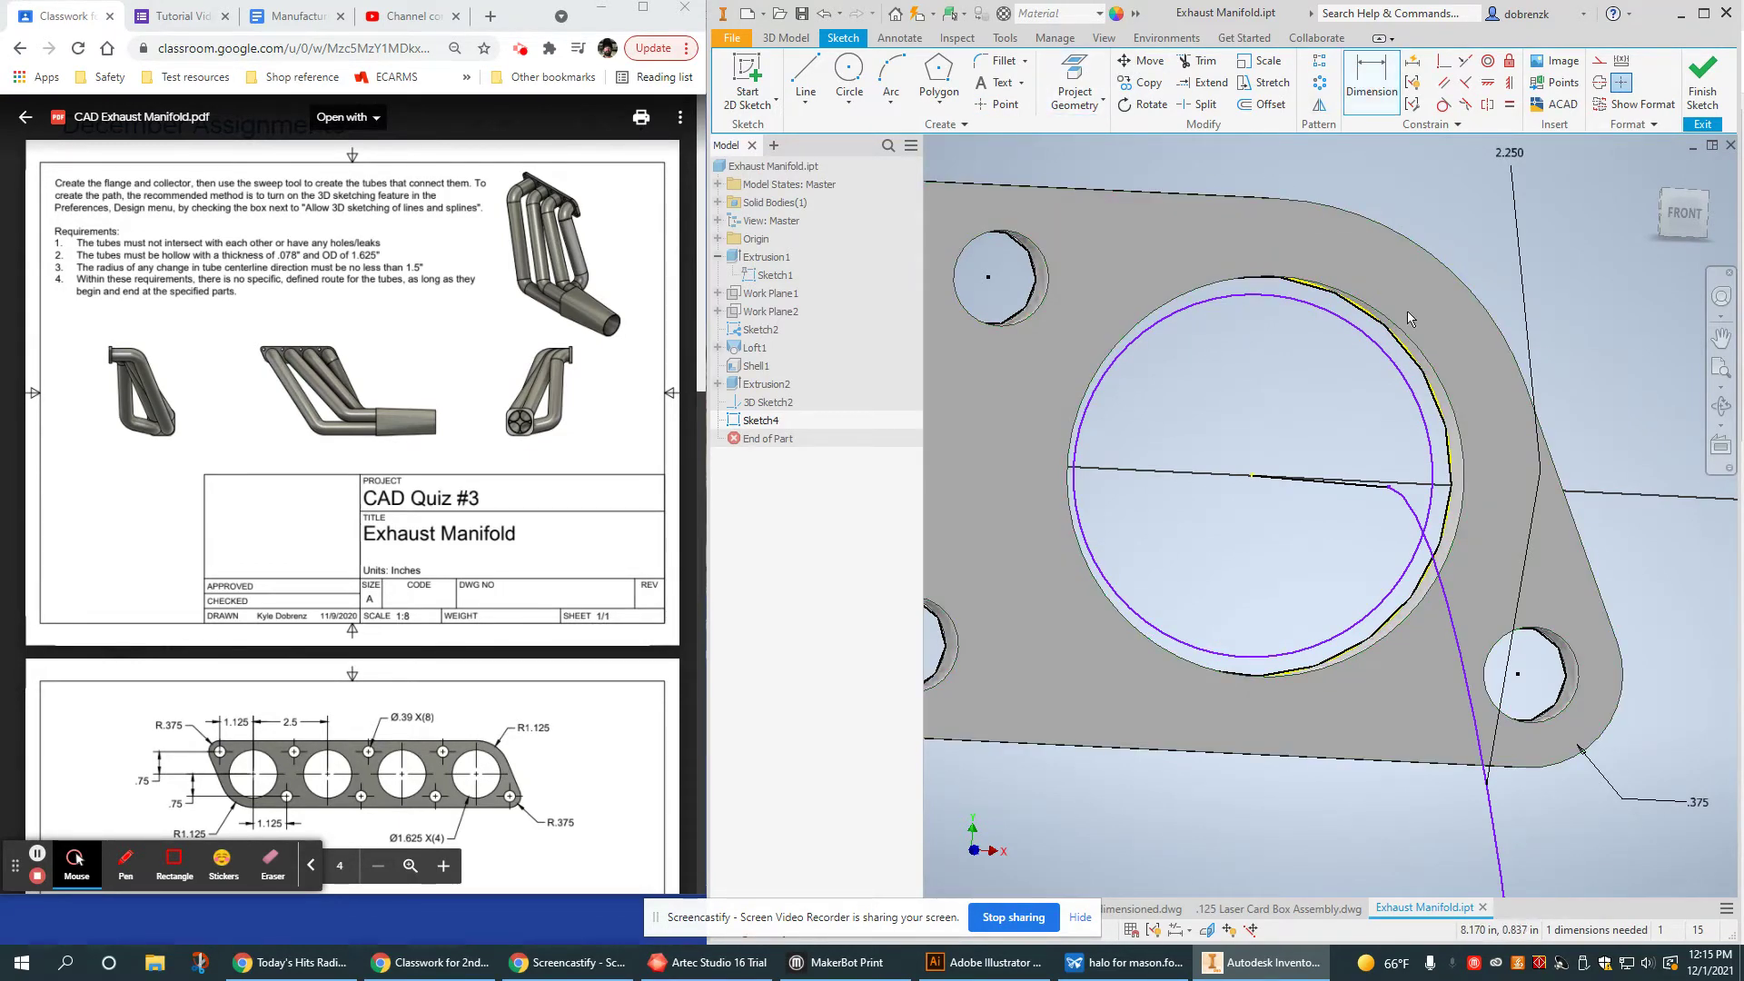
pyautogui.click(1378, 356)
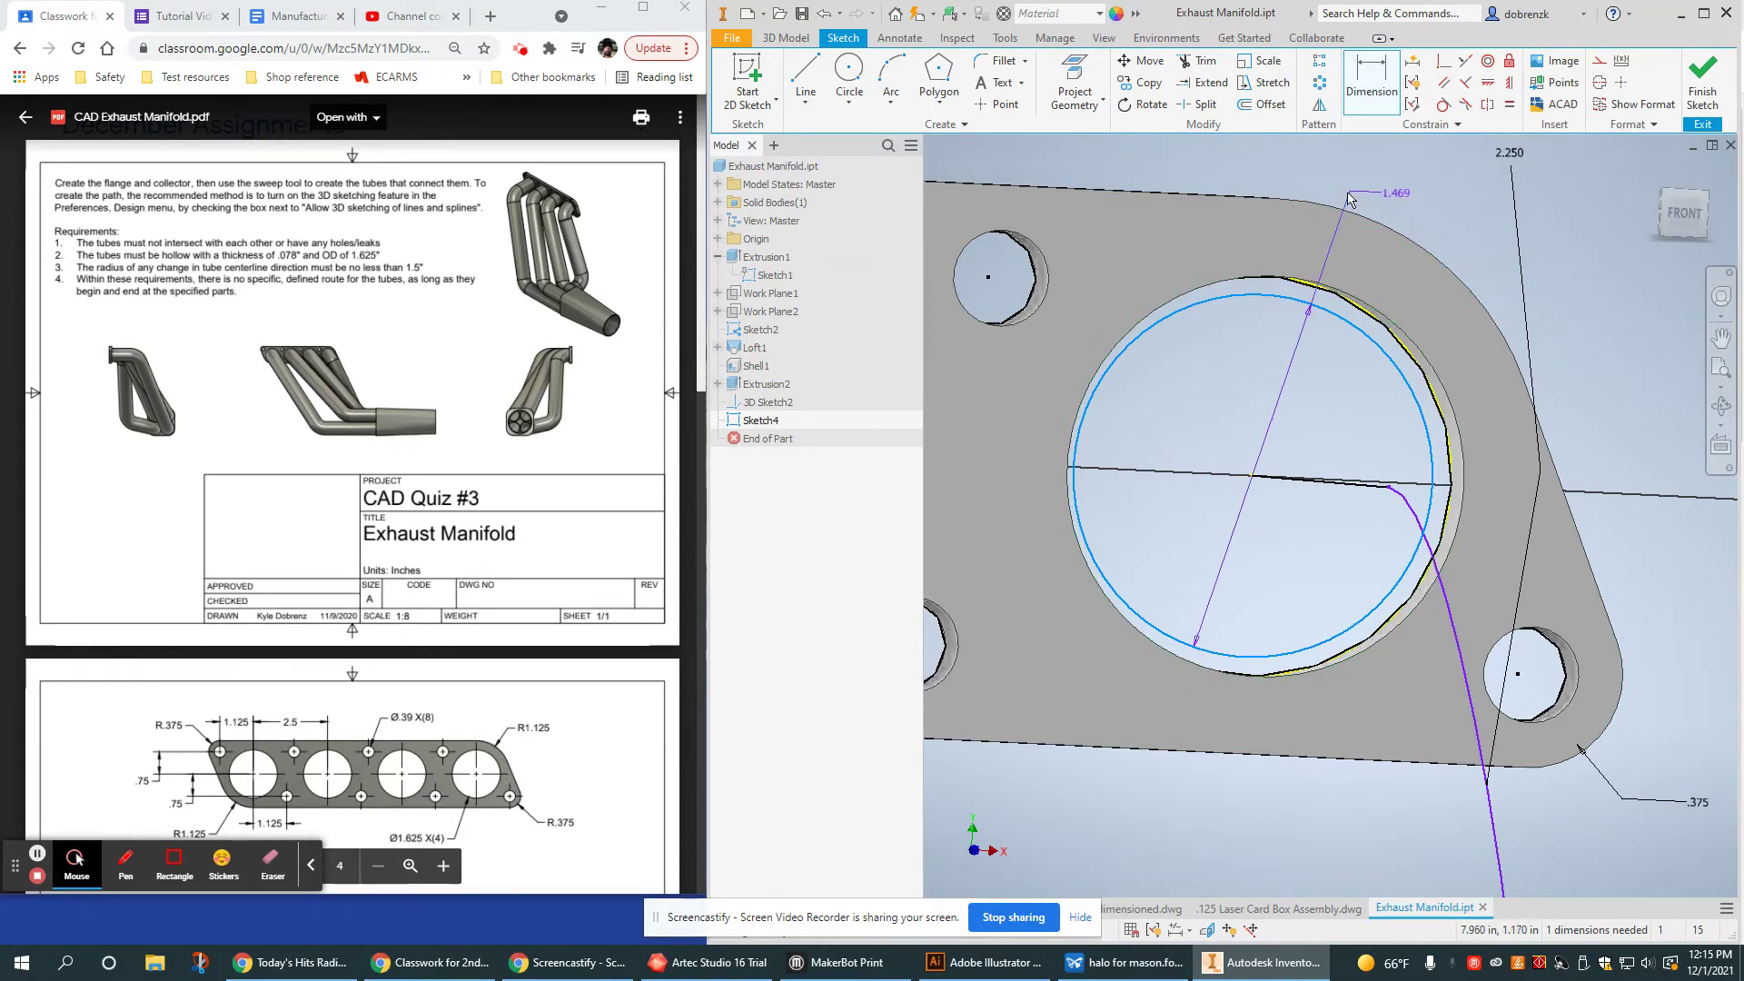
pyautogui.click(1257, 387)
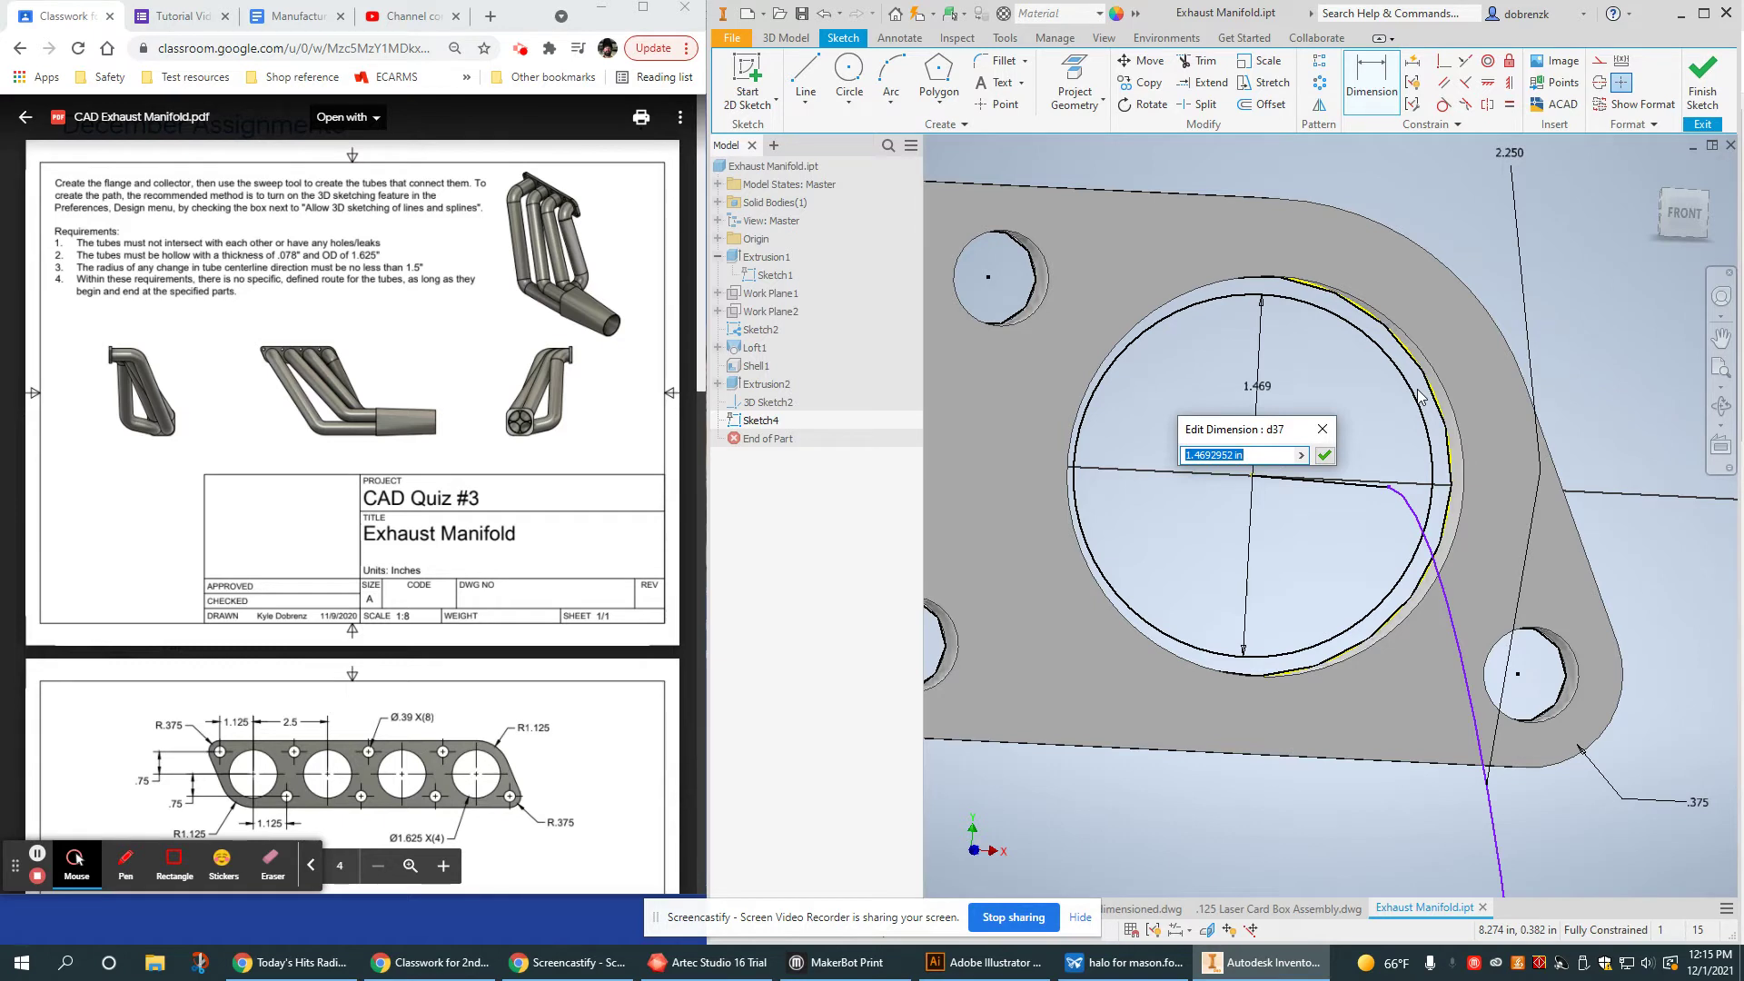
pyautogui.write('125')
pyautogui.press('Return')
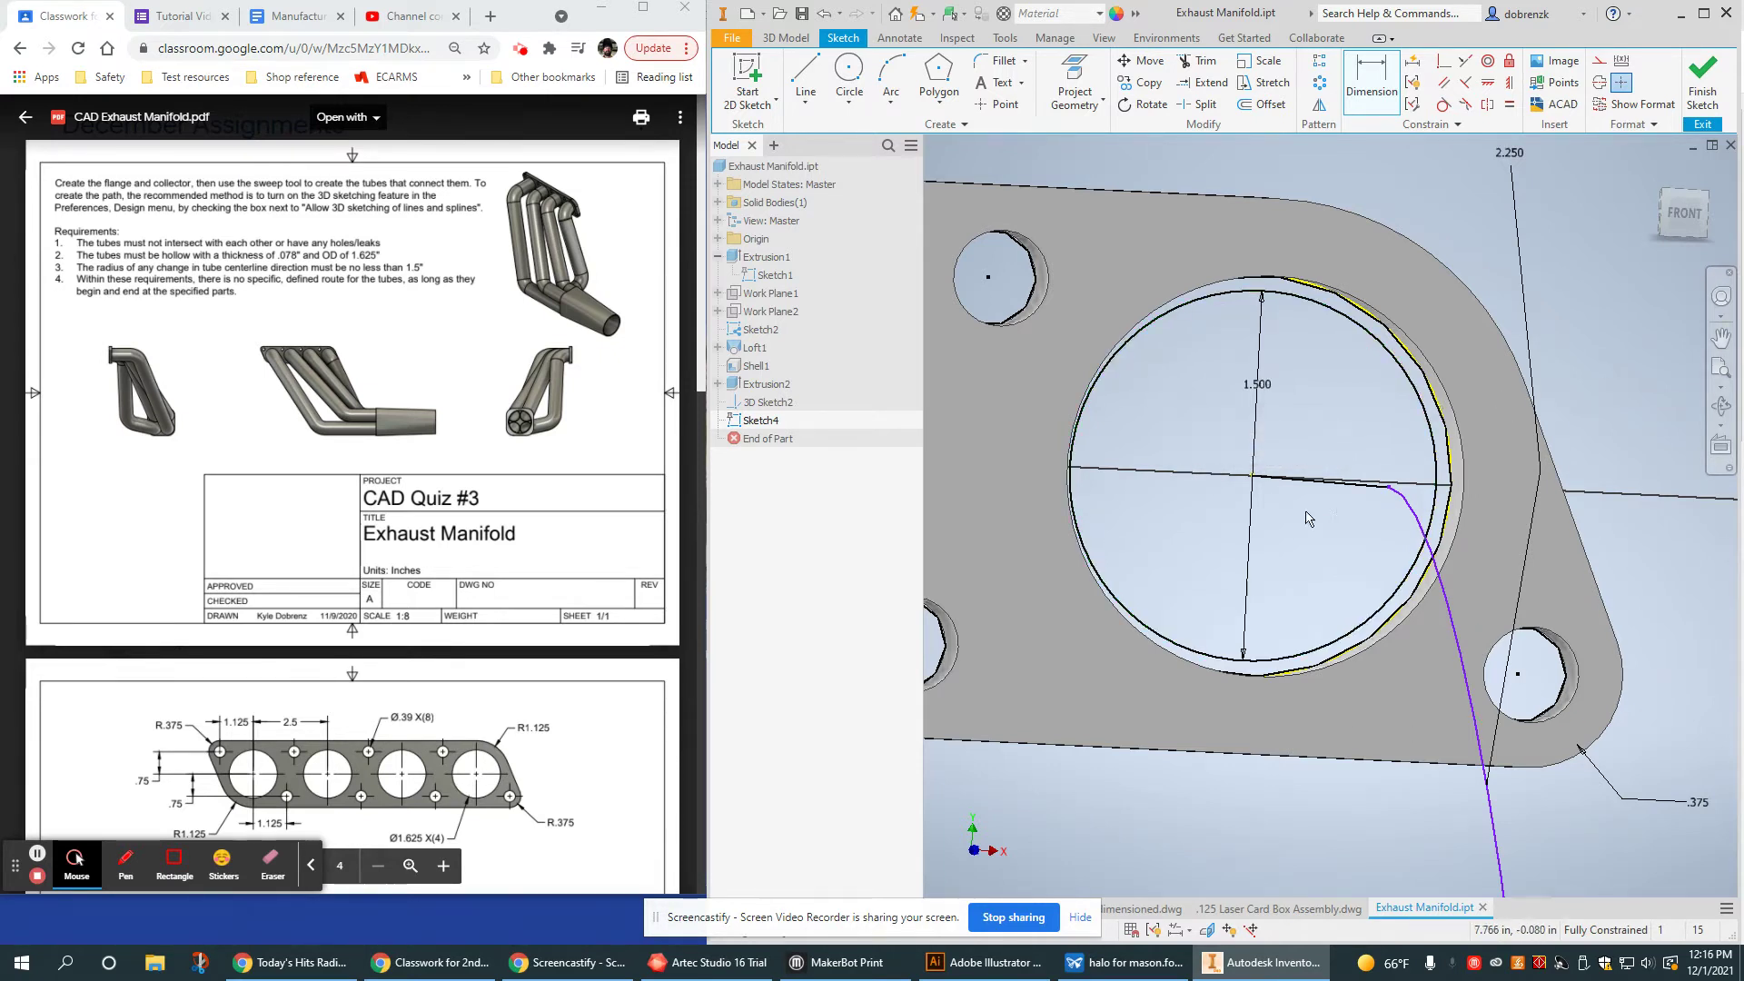
# Finish the profile sketch and start a Sweep using the thin ring between the two concentric circles as its profile
pyautogui.click(1702, 82)
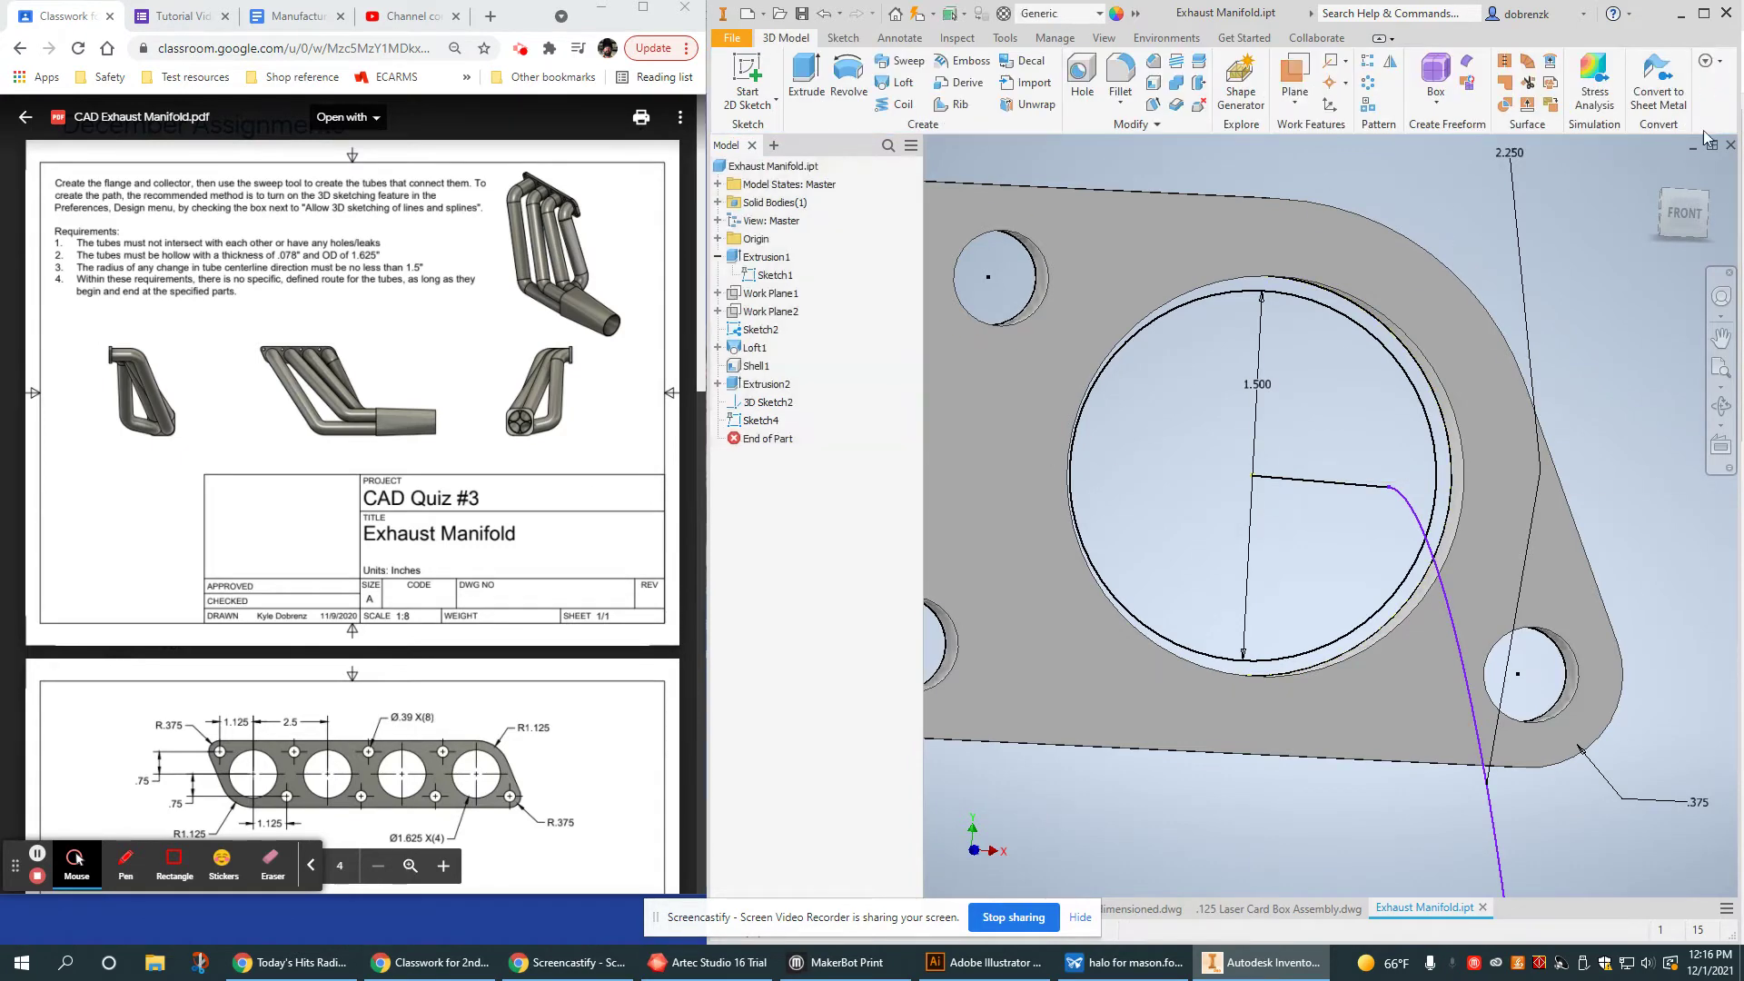
pyautogui.click(902, 61)
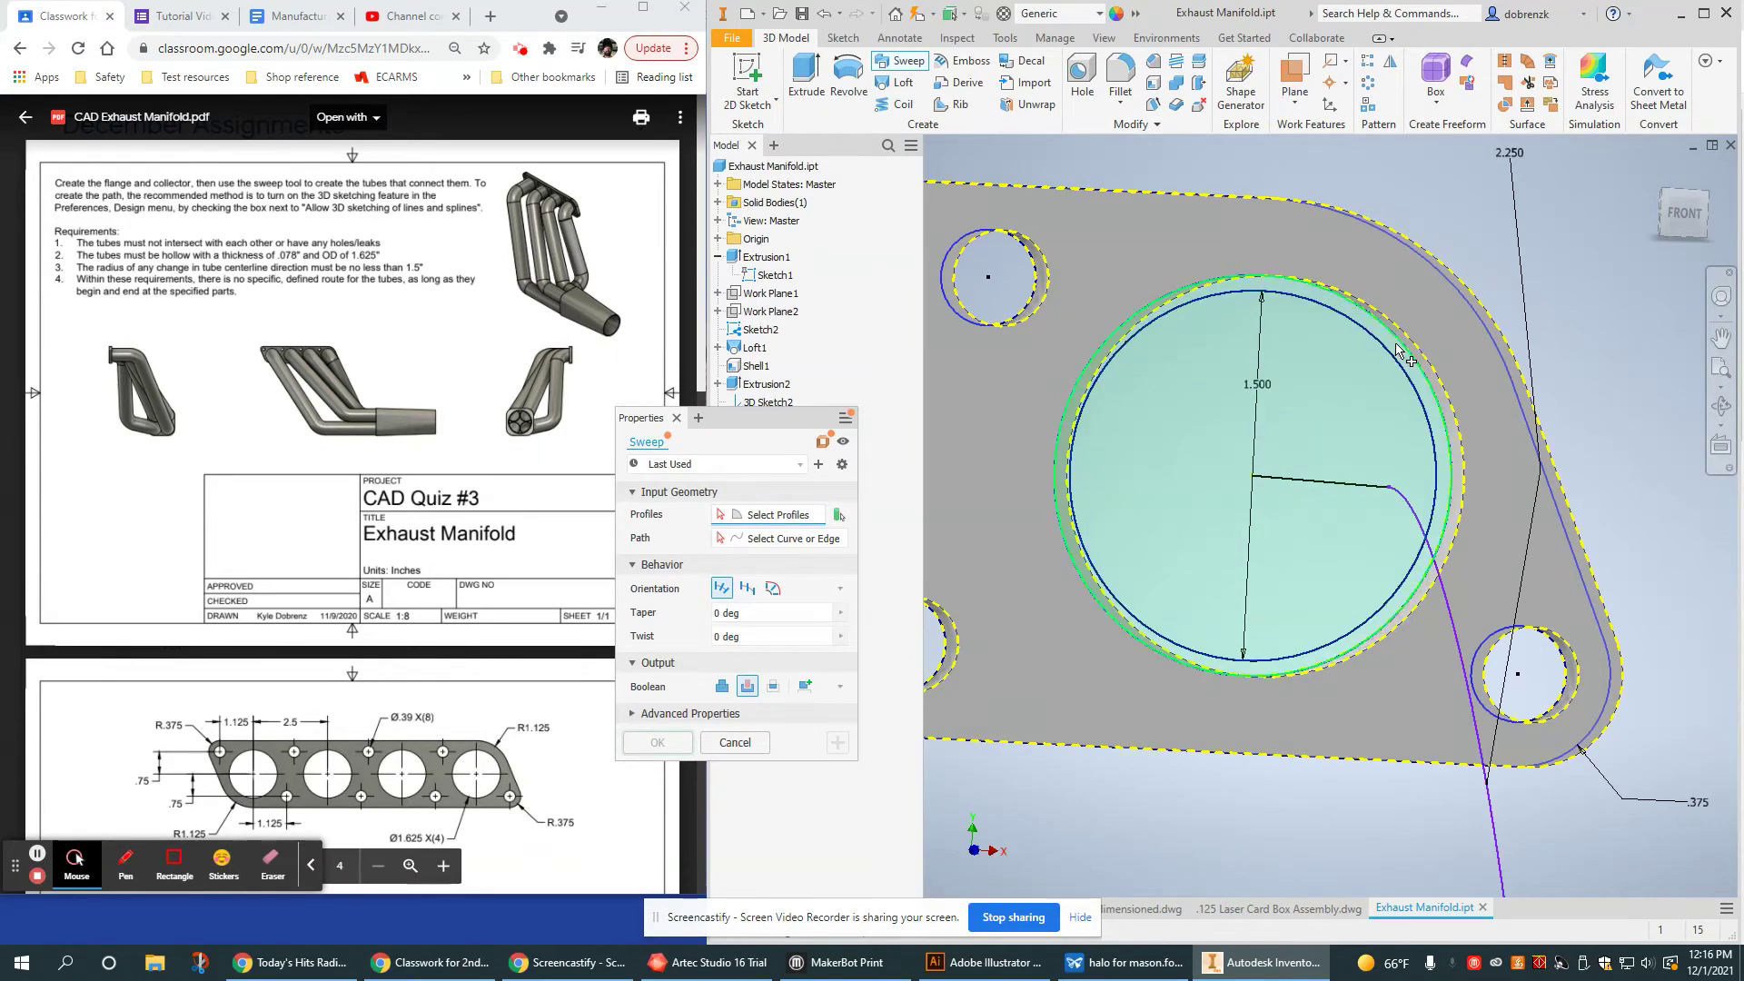
pyautogui.scroll(3, 1410, 353)
pyautogui.keyDown('shift'); pyautogui.moveTo(1435, 406); pyautogui.dragTo(1444, 398, button='middle'); pyautogui.keyUp('shift')
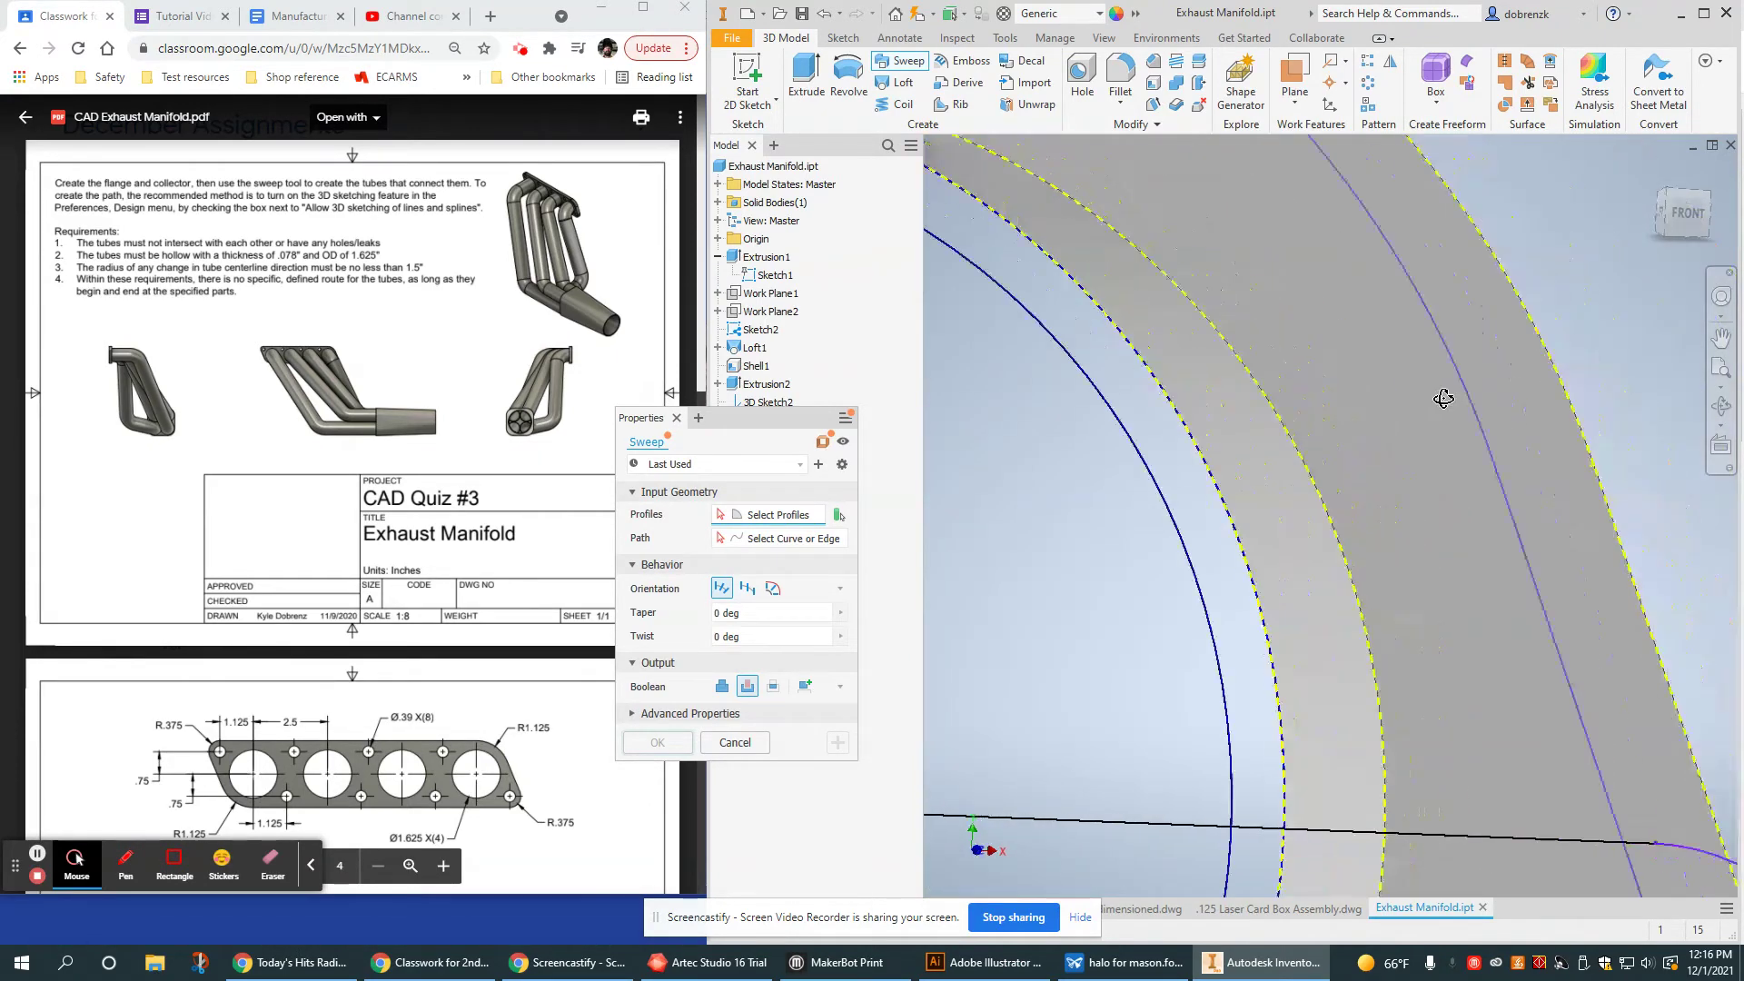
pyautogui.scroll(-8, 1193, 470)
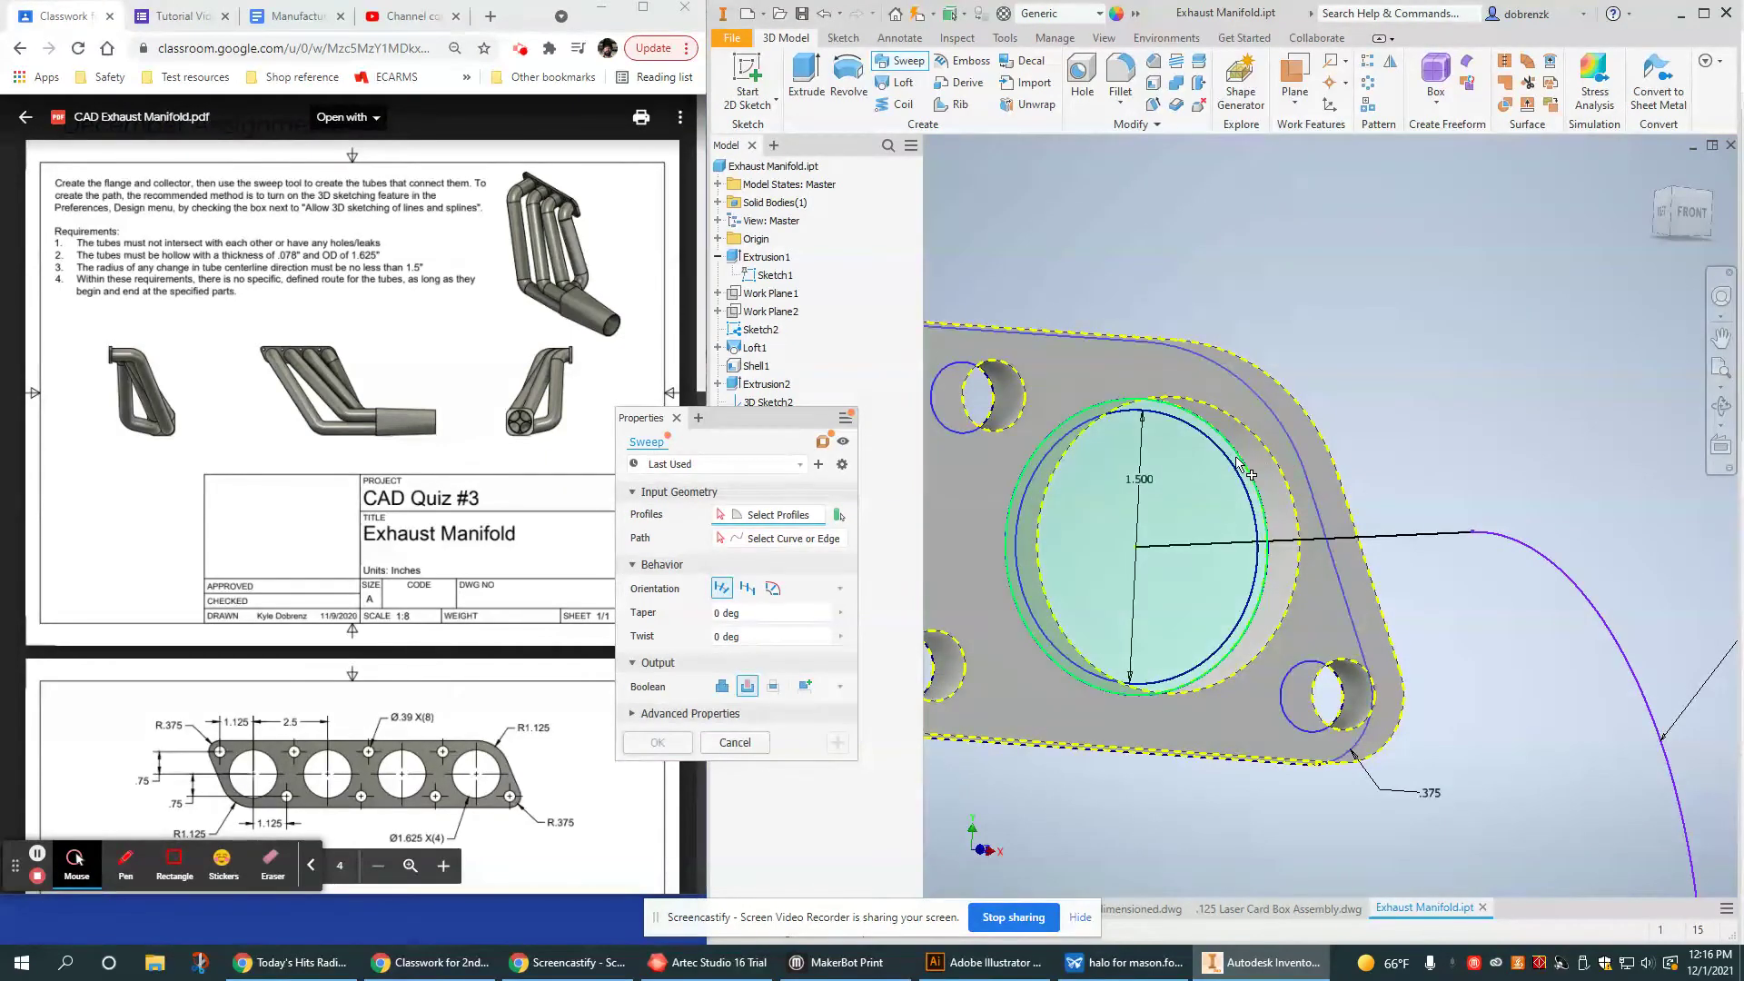
pyautogui.scroll(4, 1245, 470)
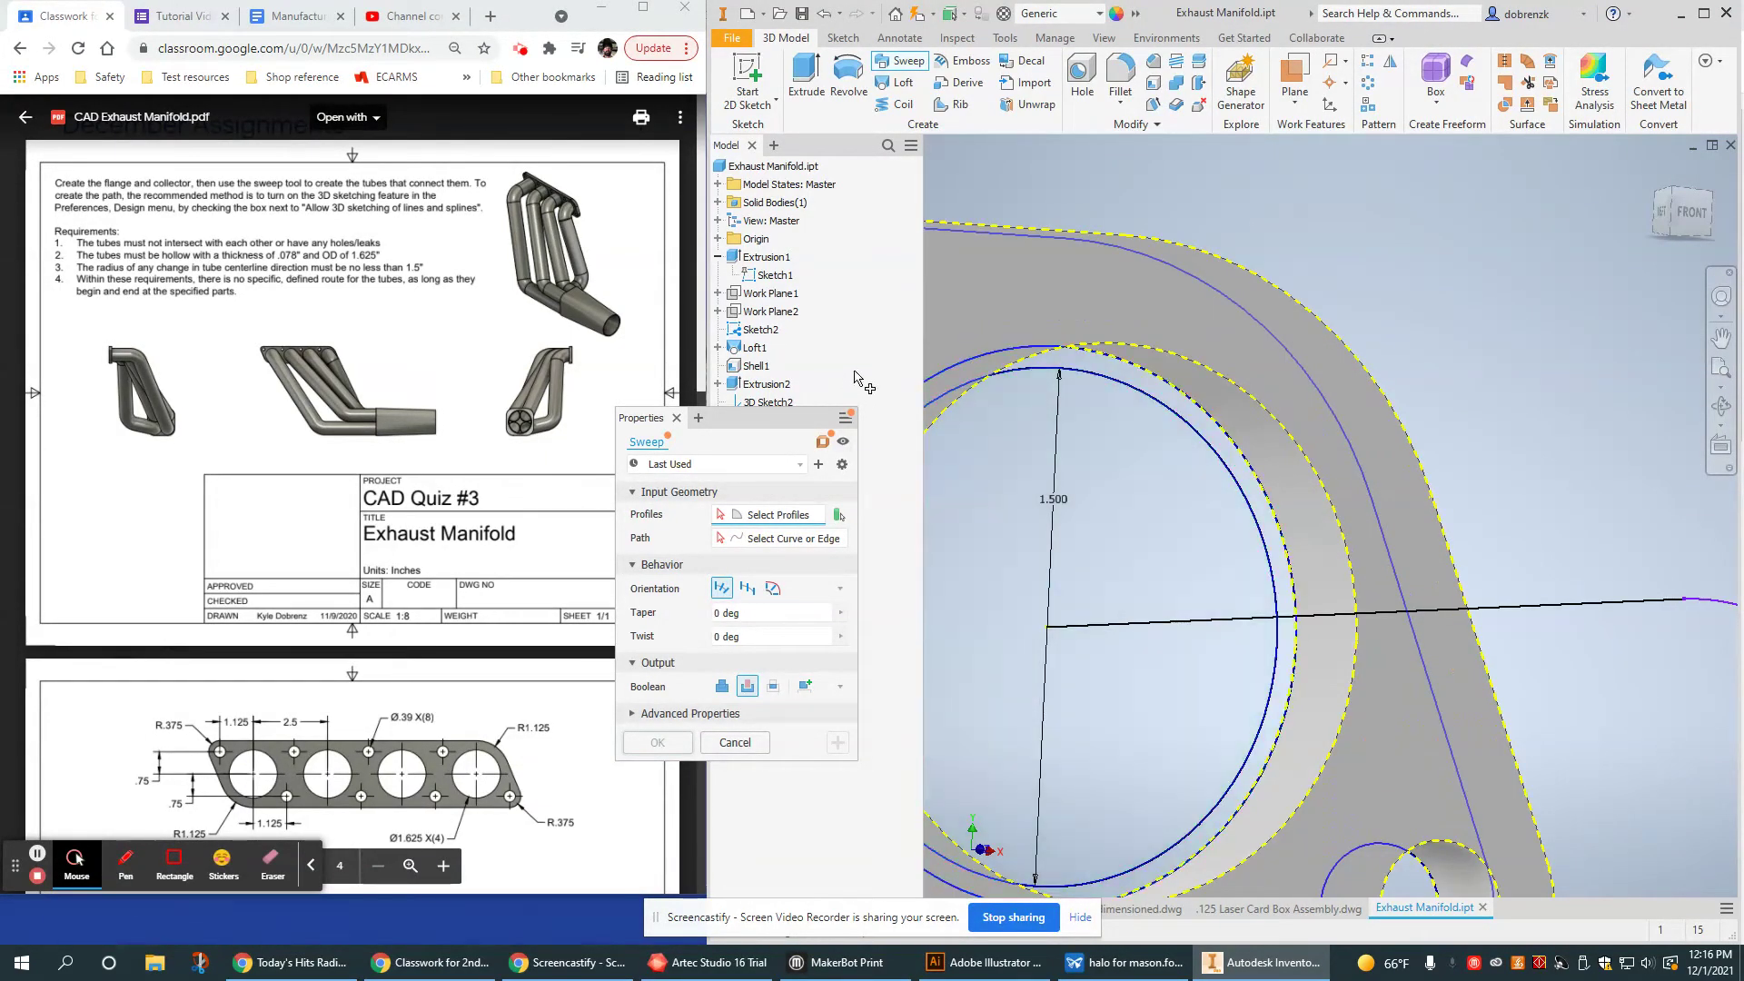
pyautogui.moveTo(764, 406); pyautogui.dragTo(1194, 320)
pyautogui.moveTo(772, 332); pyautogui.dragTo(1427, 230)
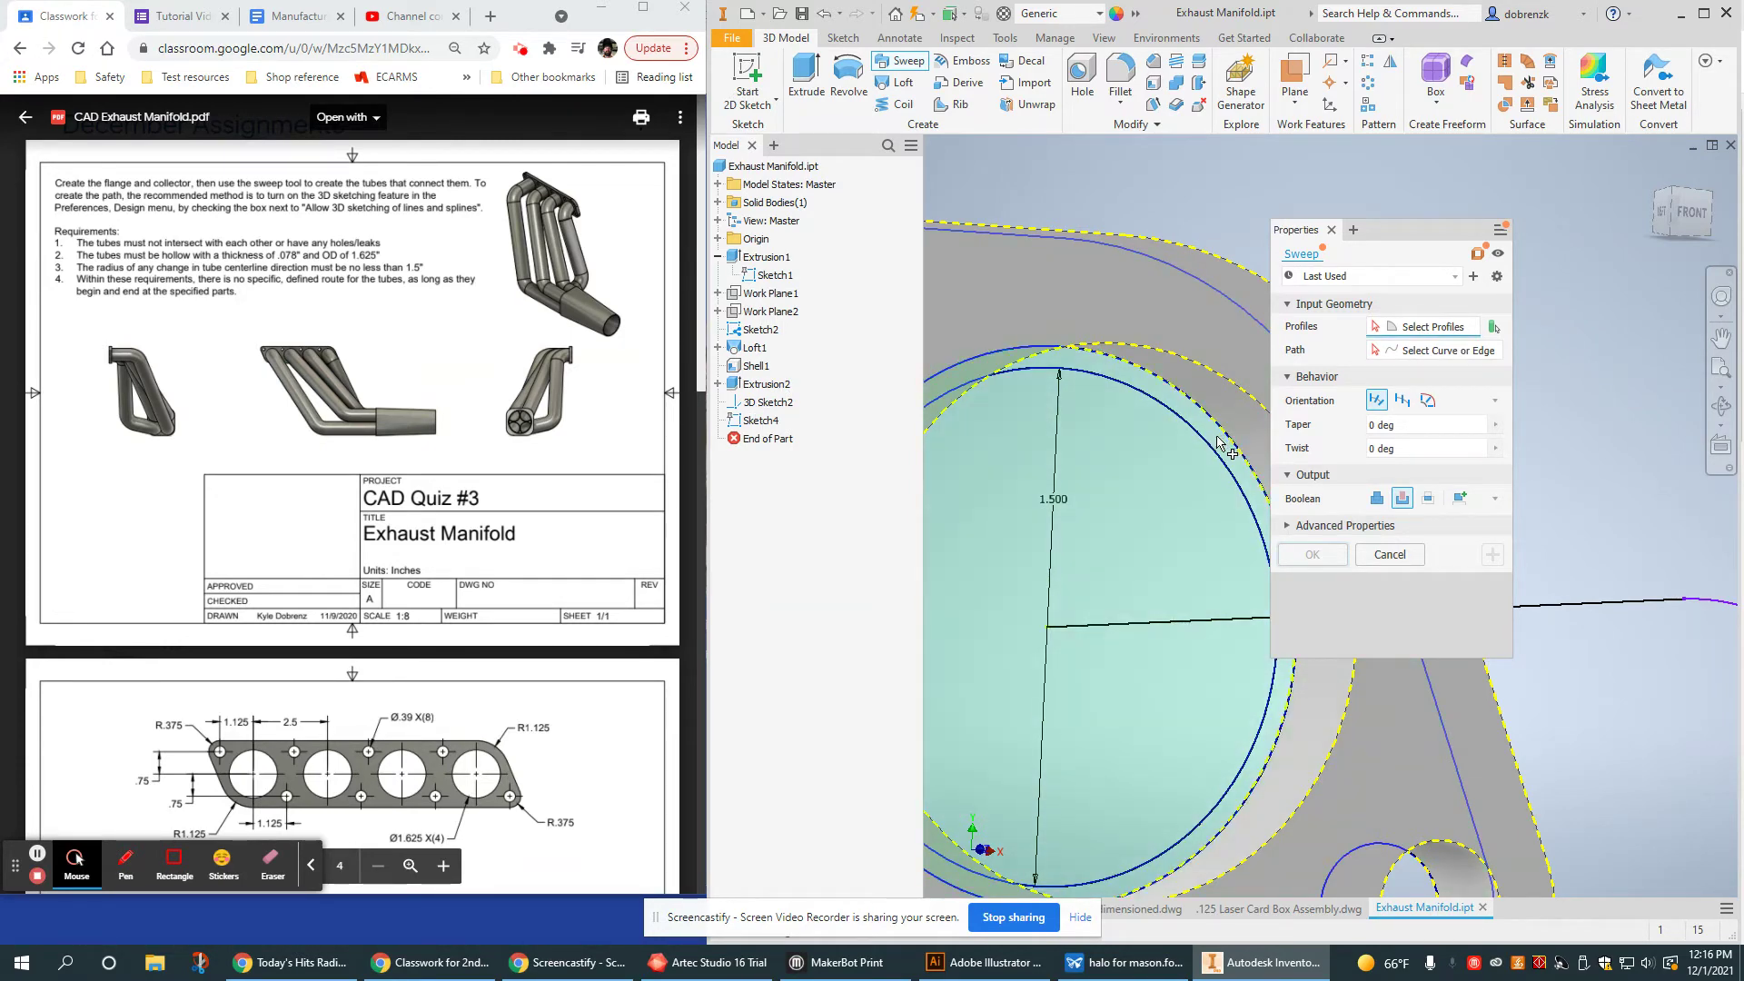
pyautogui.keyDown('shift'); pyautogui.moveTo(1229, 466); pyautogui.dragTo(1236, 458, button='middle'); pyautogui.keyUp('shift')
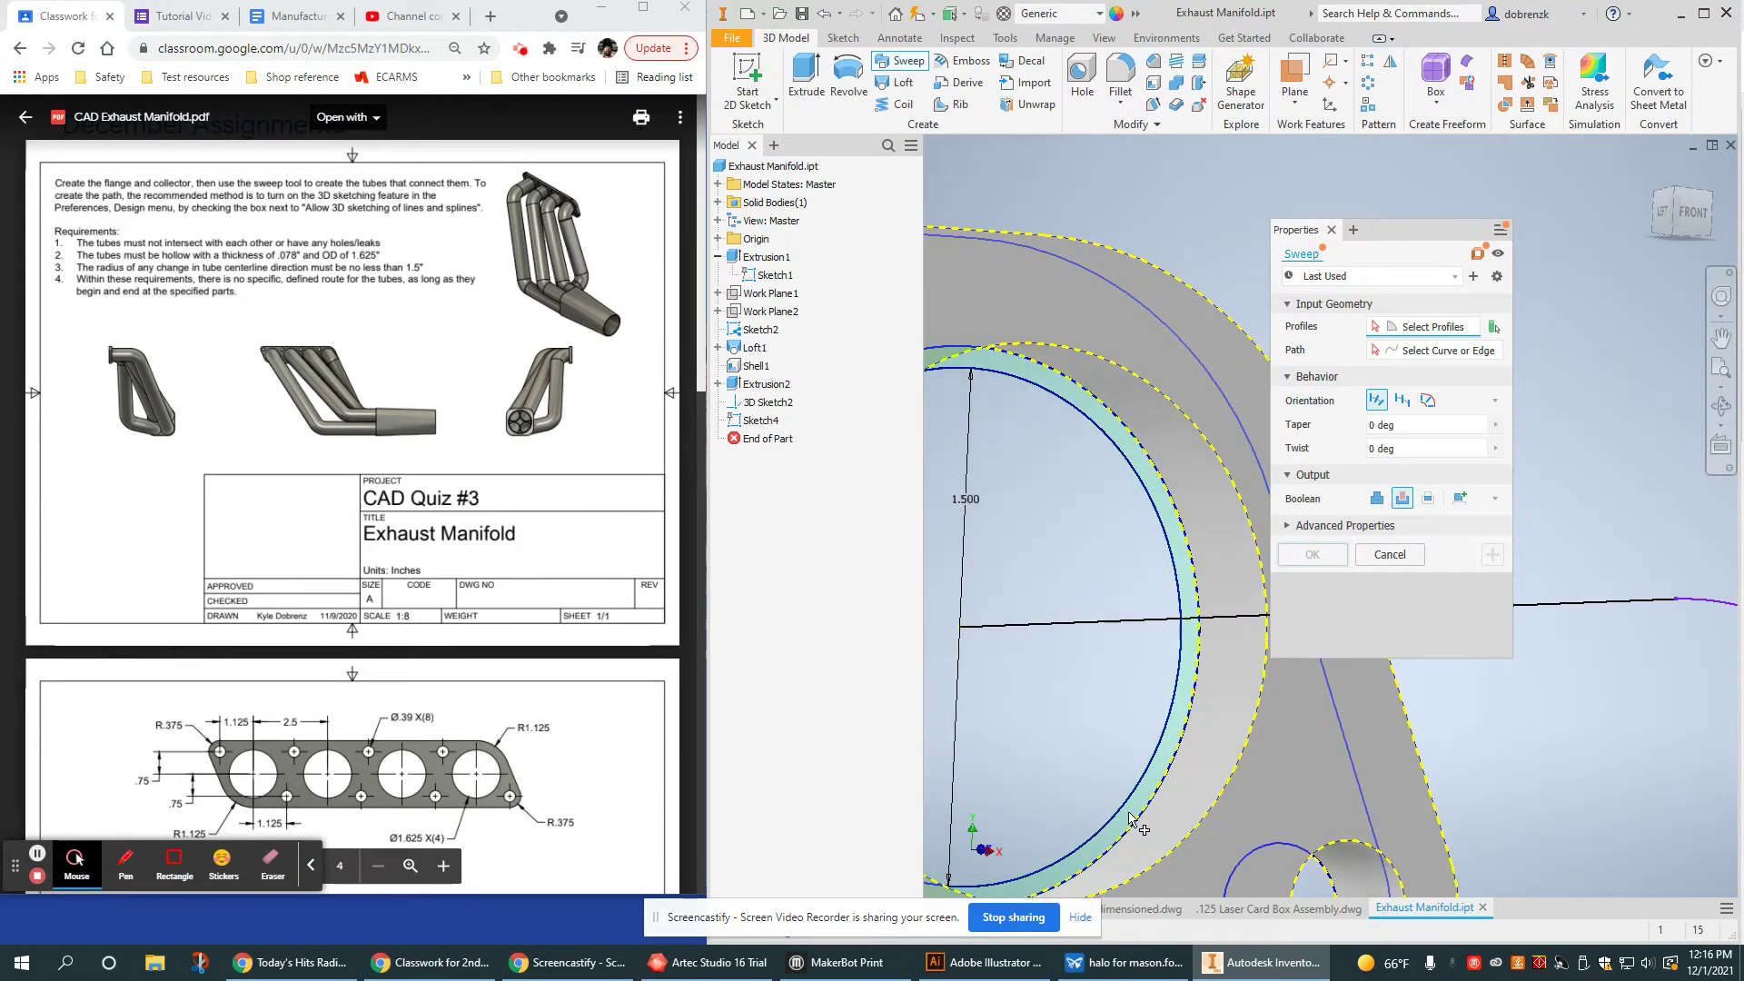
pyautogui.click(1129, 819)
# Use the 3D sketch centerline from the flange hole to the collector as the sweep path and set the operation to Join
pyautogui.scroll(-4, 1146, 786)
pyautogui.keyDown('shift'); pyautogui.moveTo(1170, 723); pyautogui.dragTo(1021, 641, button='middle'); pyautogui.keyUp('shift')
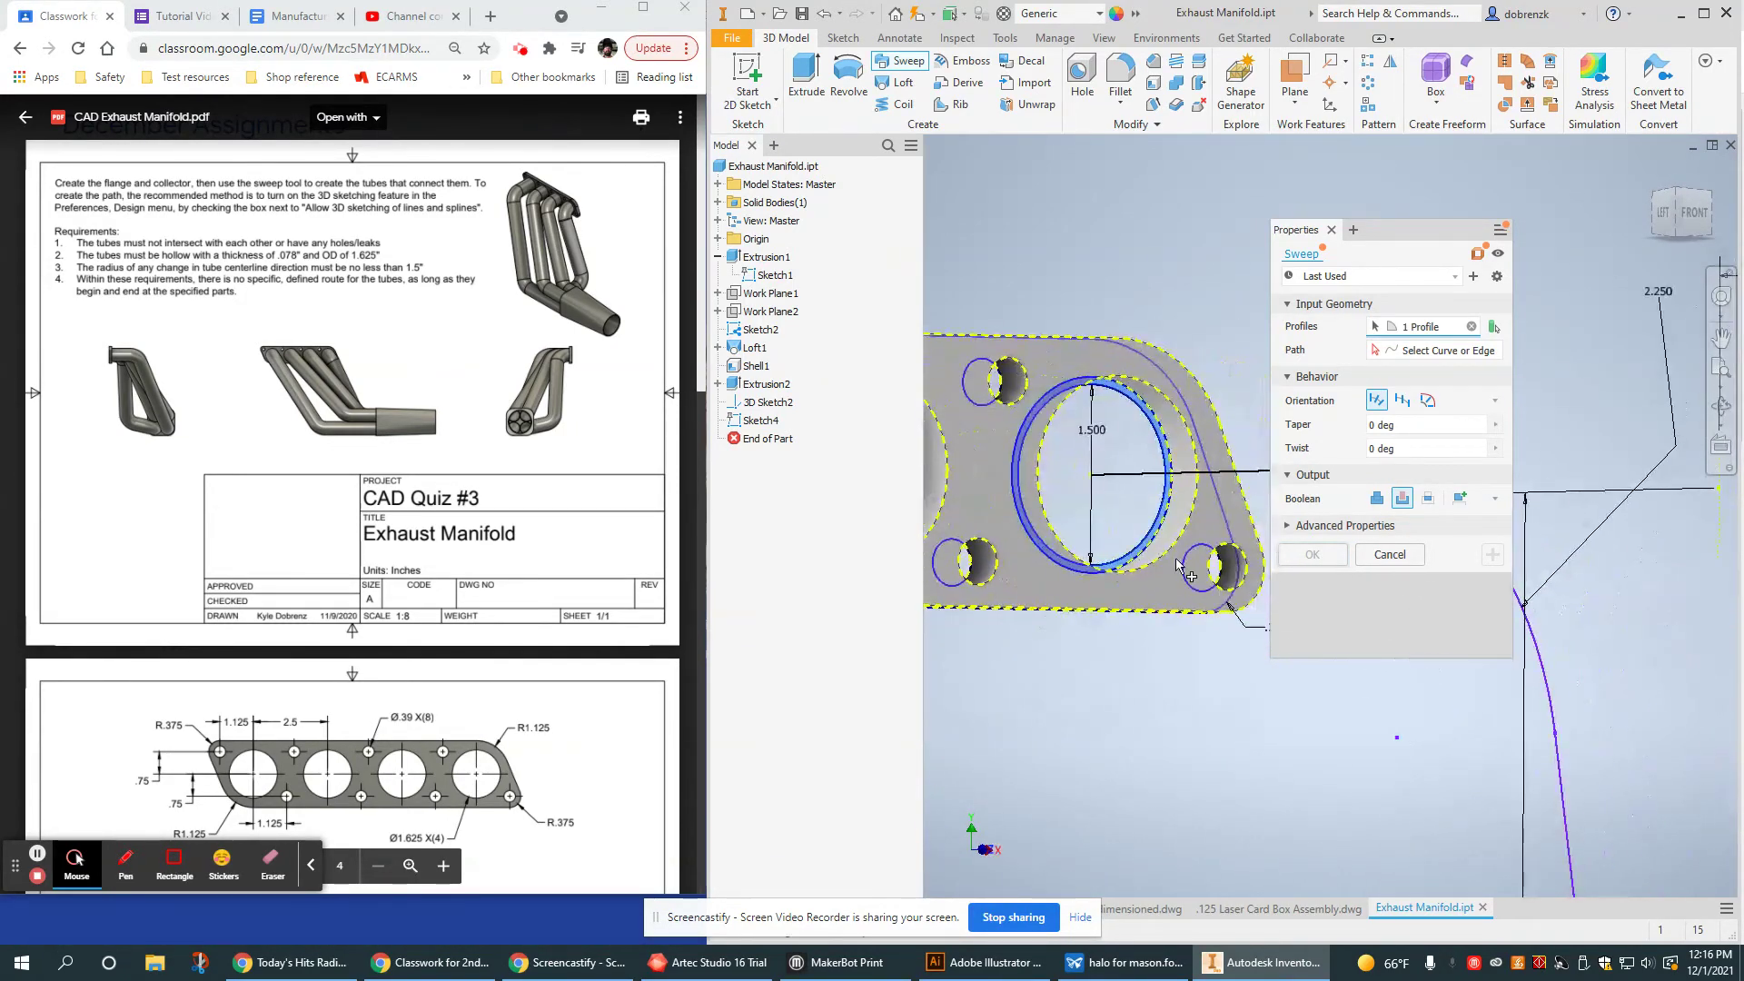
pyautogui.click(1444, 351)
pyautogui.click(1127, 482)
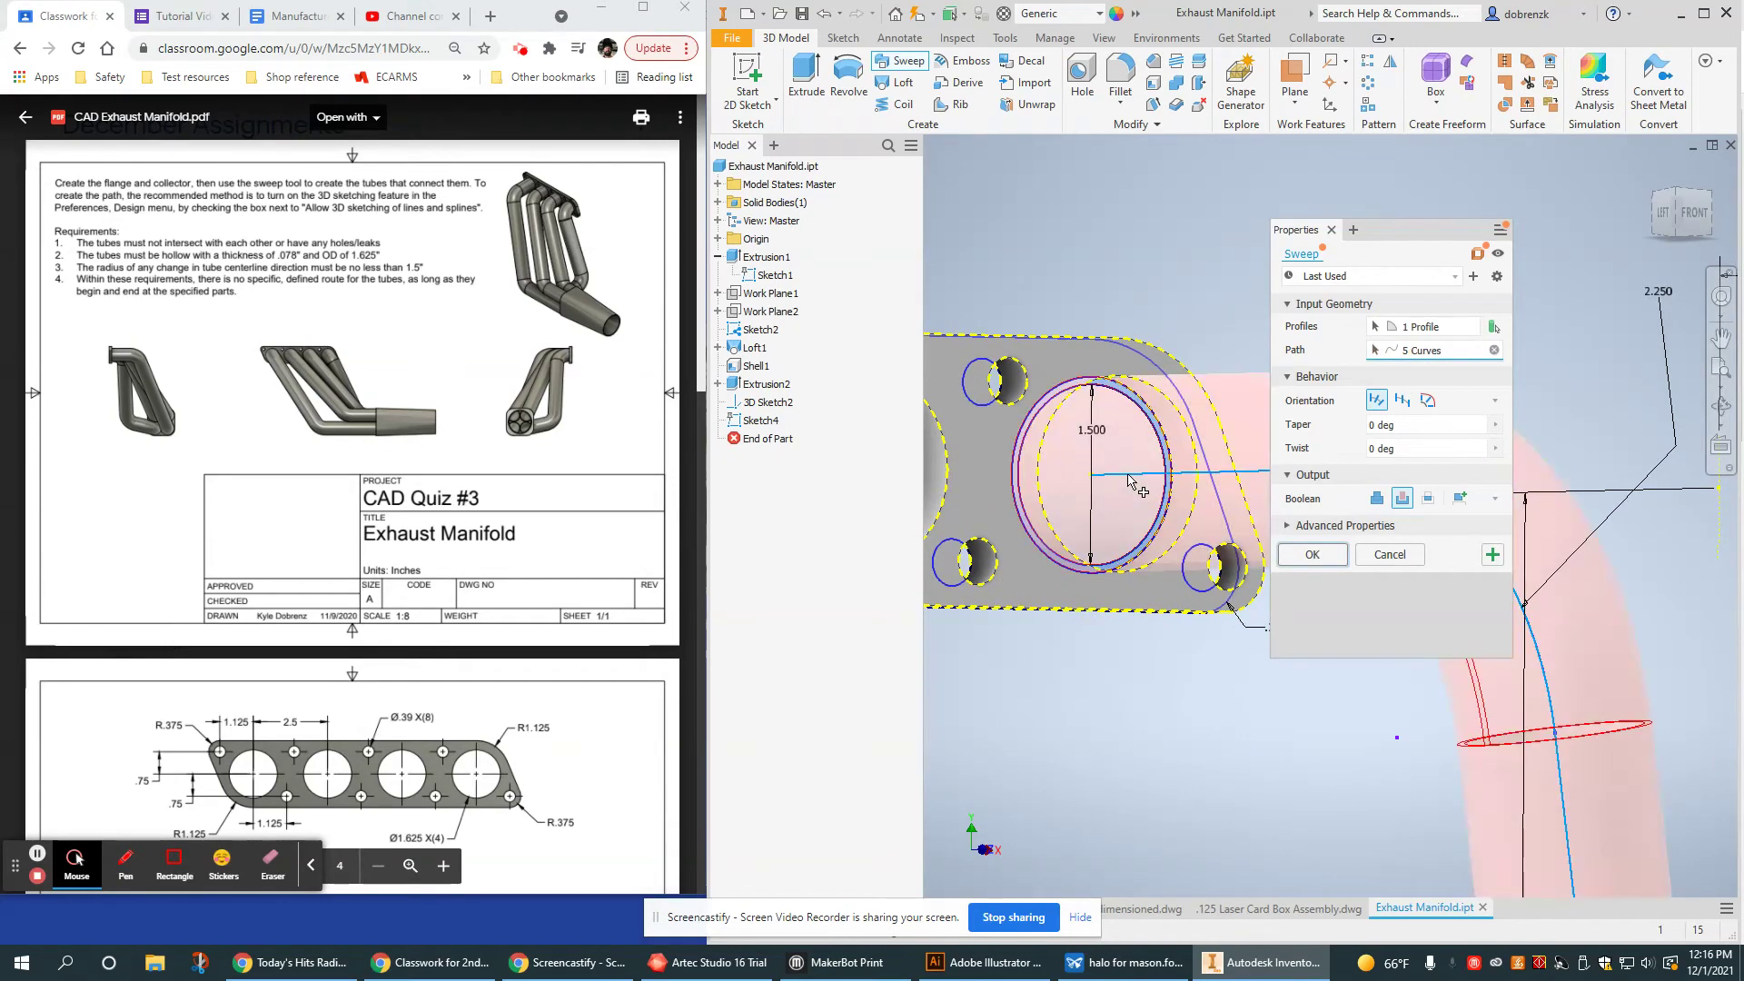
pyautogui.click(1377, 498)
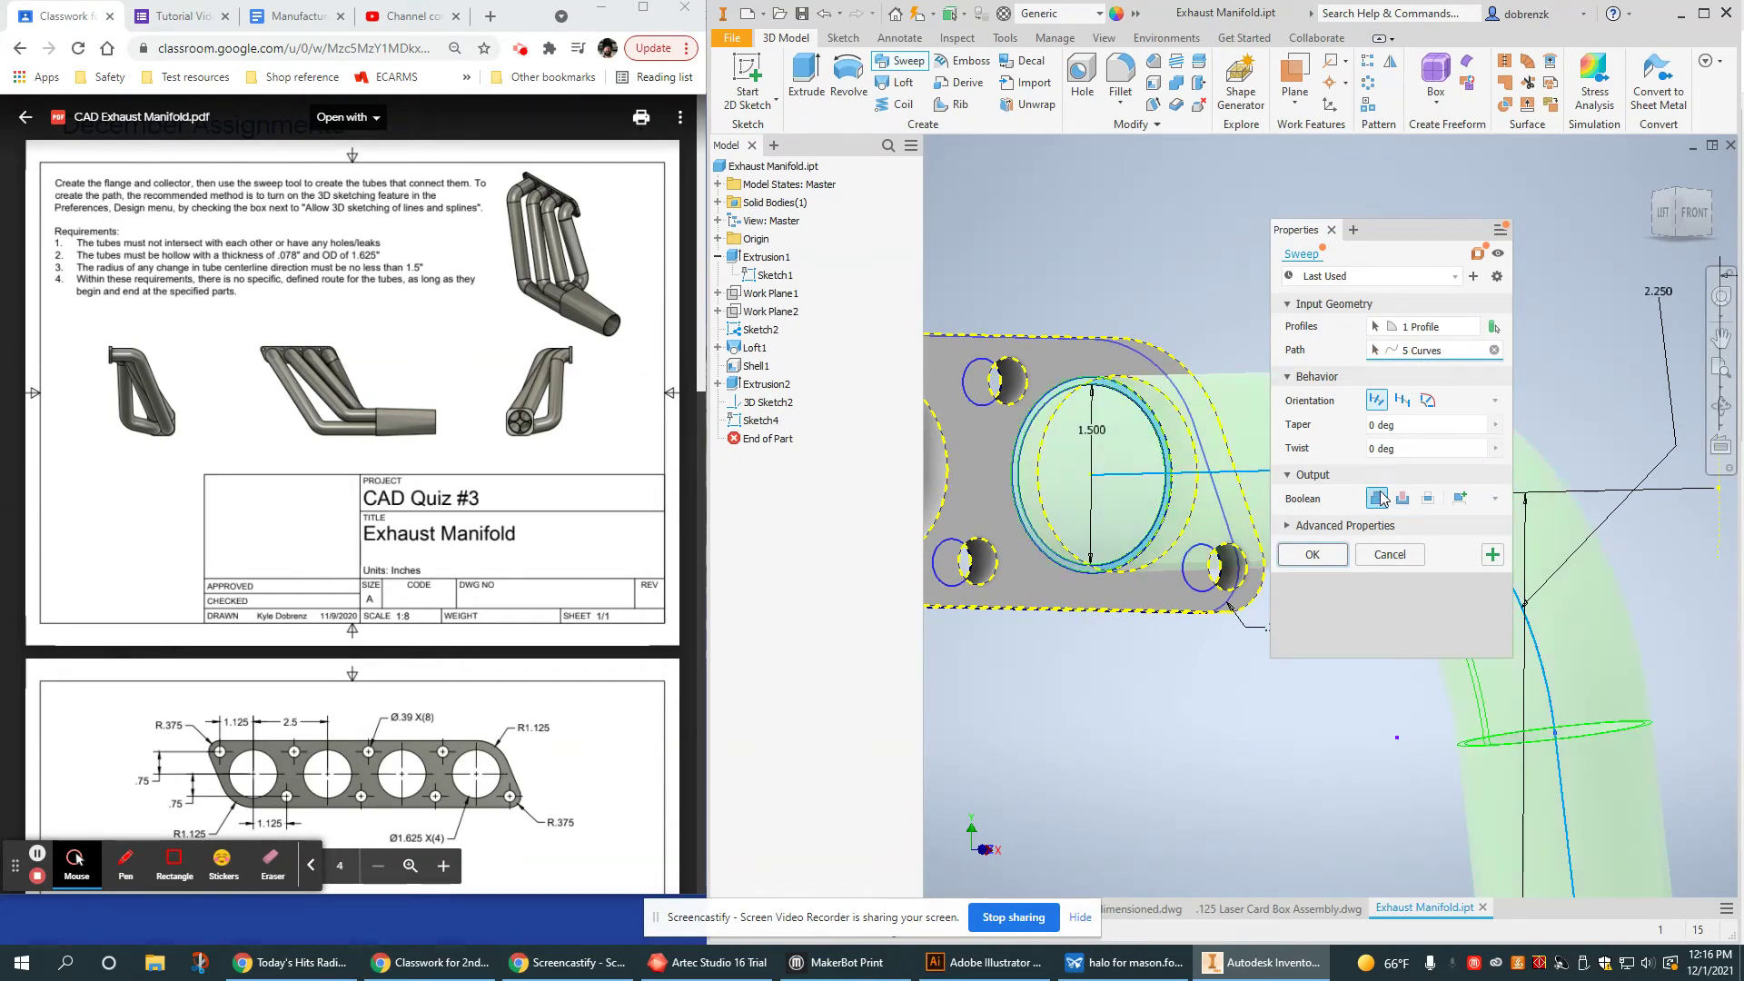
# Check the tube preview along its full route from flange to collector and create the sweep
pyautogui.moveTo(1520, 705); pyautogui.dragTo(1356, 364, button='middle')
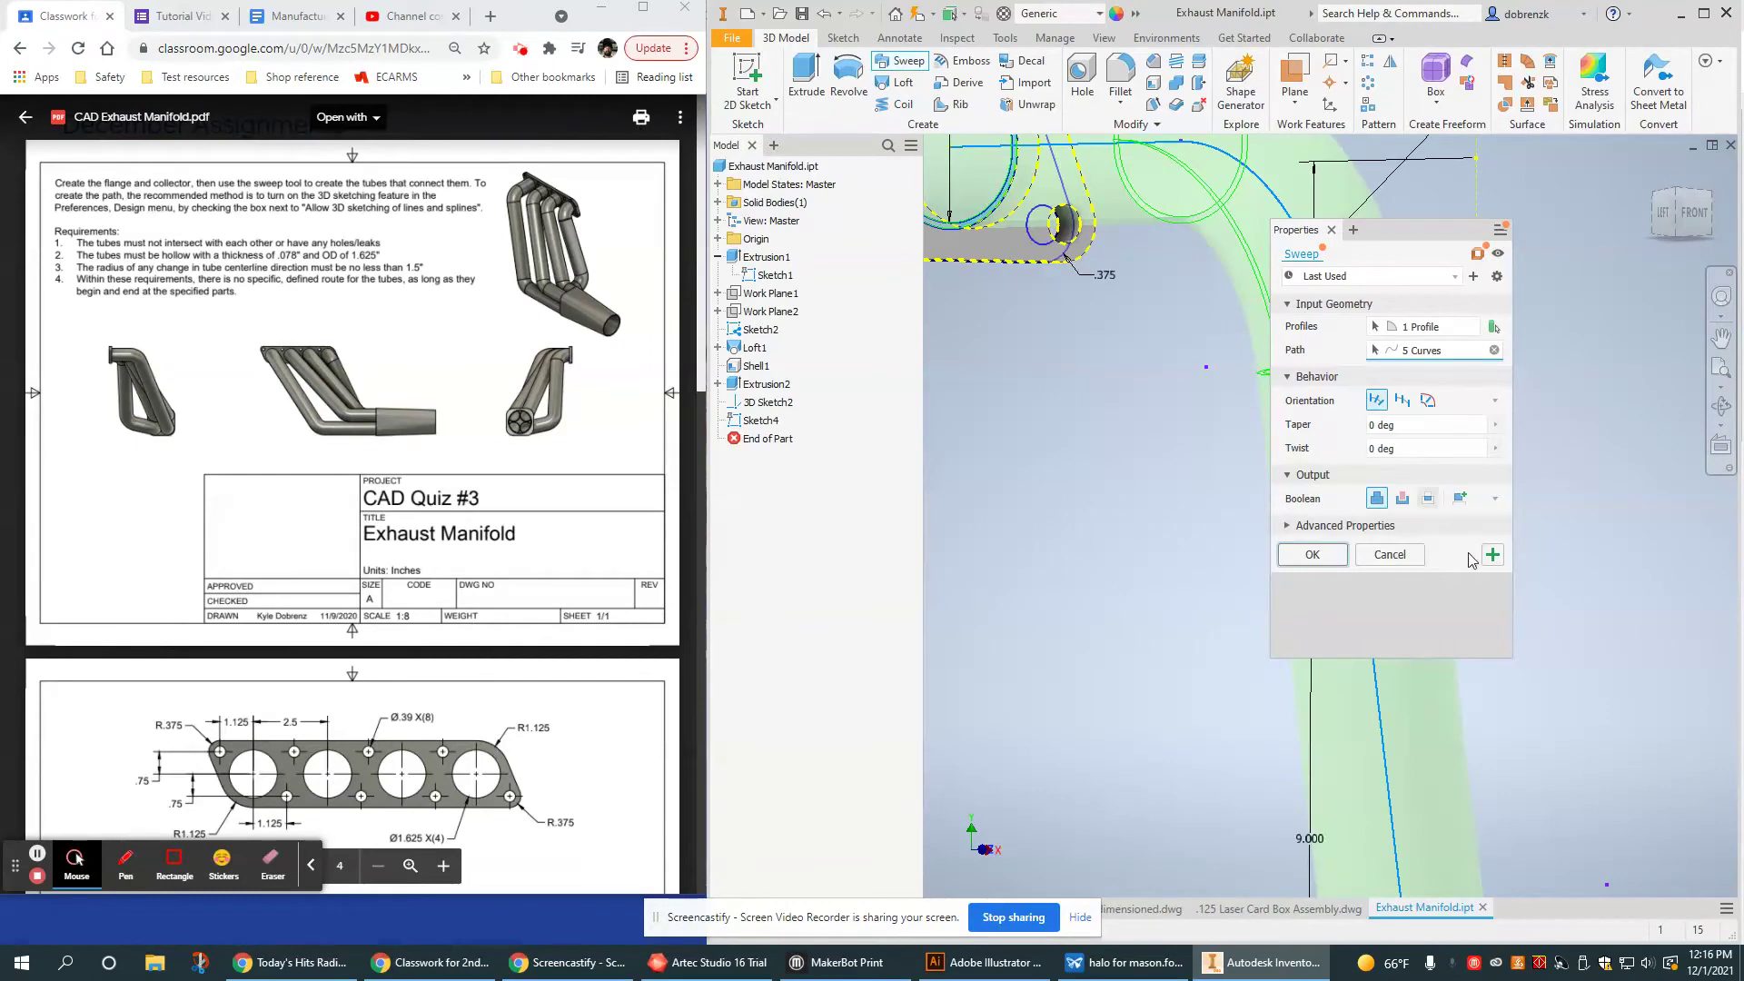
pyautogui.moveTo(1351, 233); pyautogui.dragTo(829, 466)
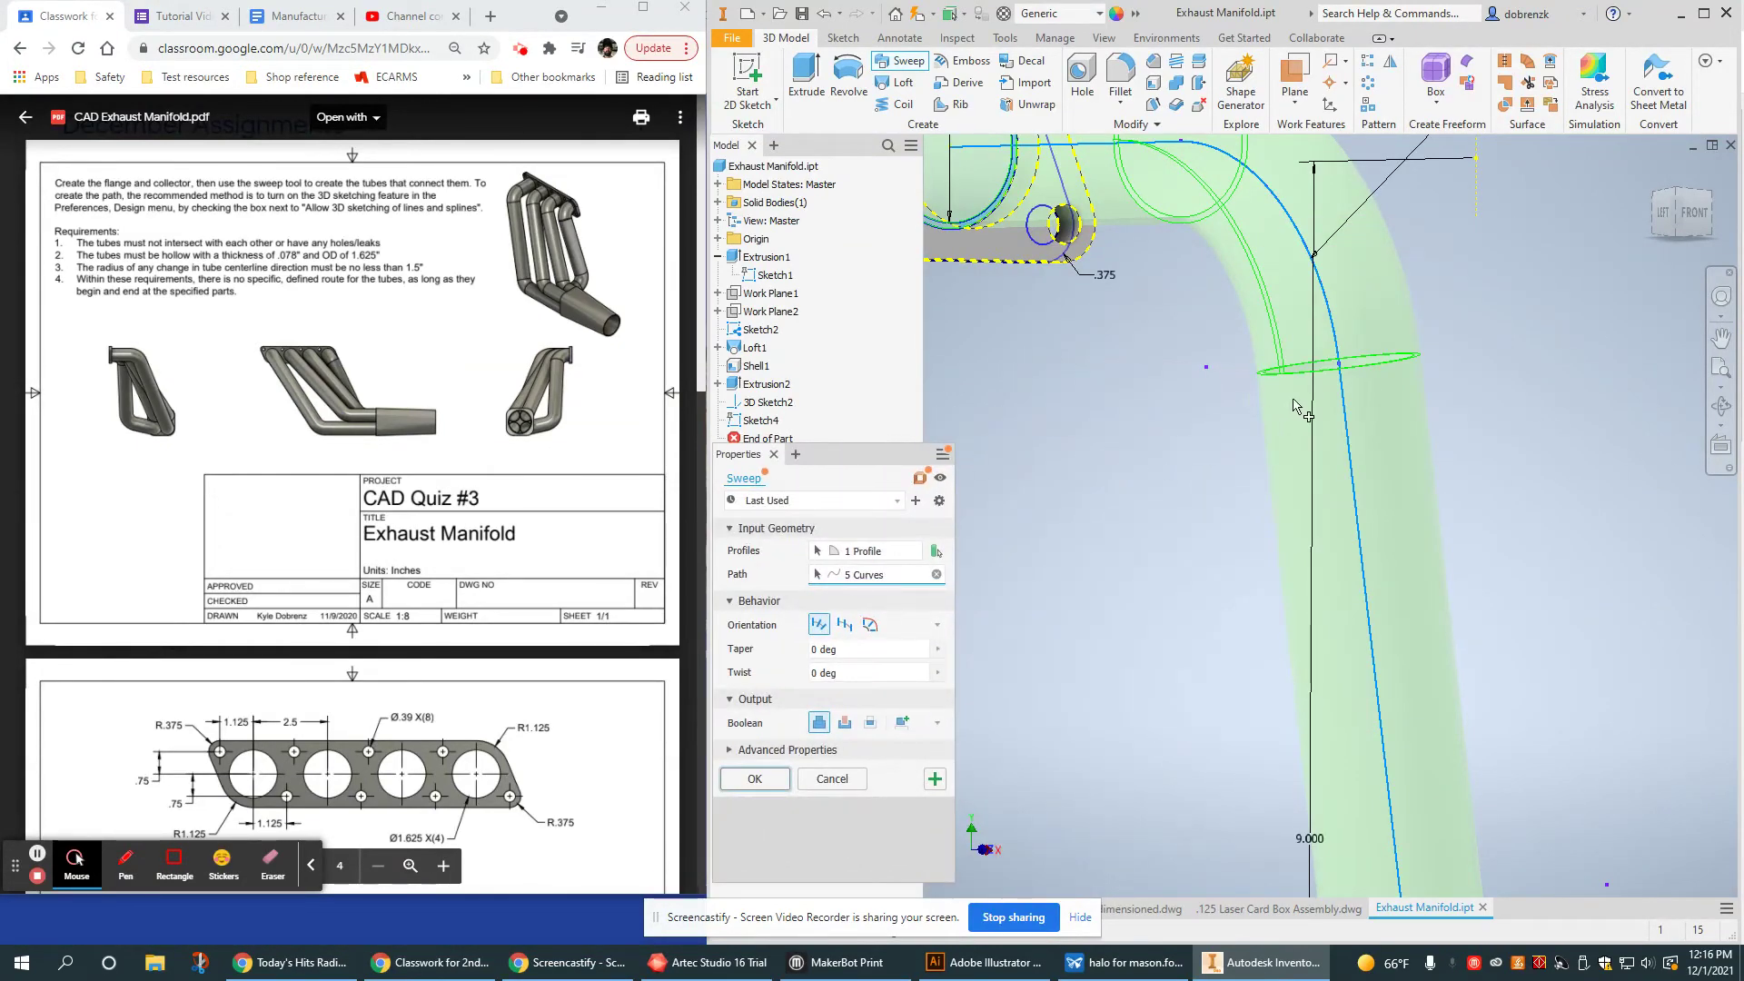
pyautogui.scroll(5, 1299, 408)
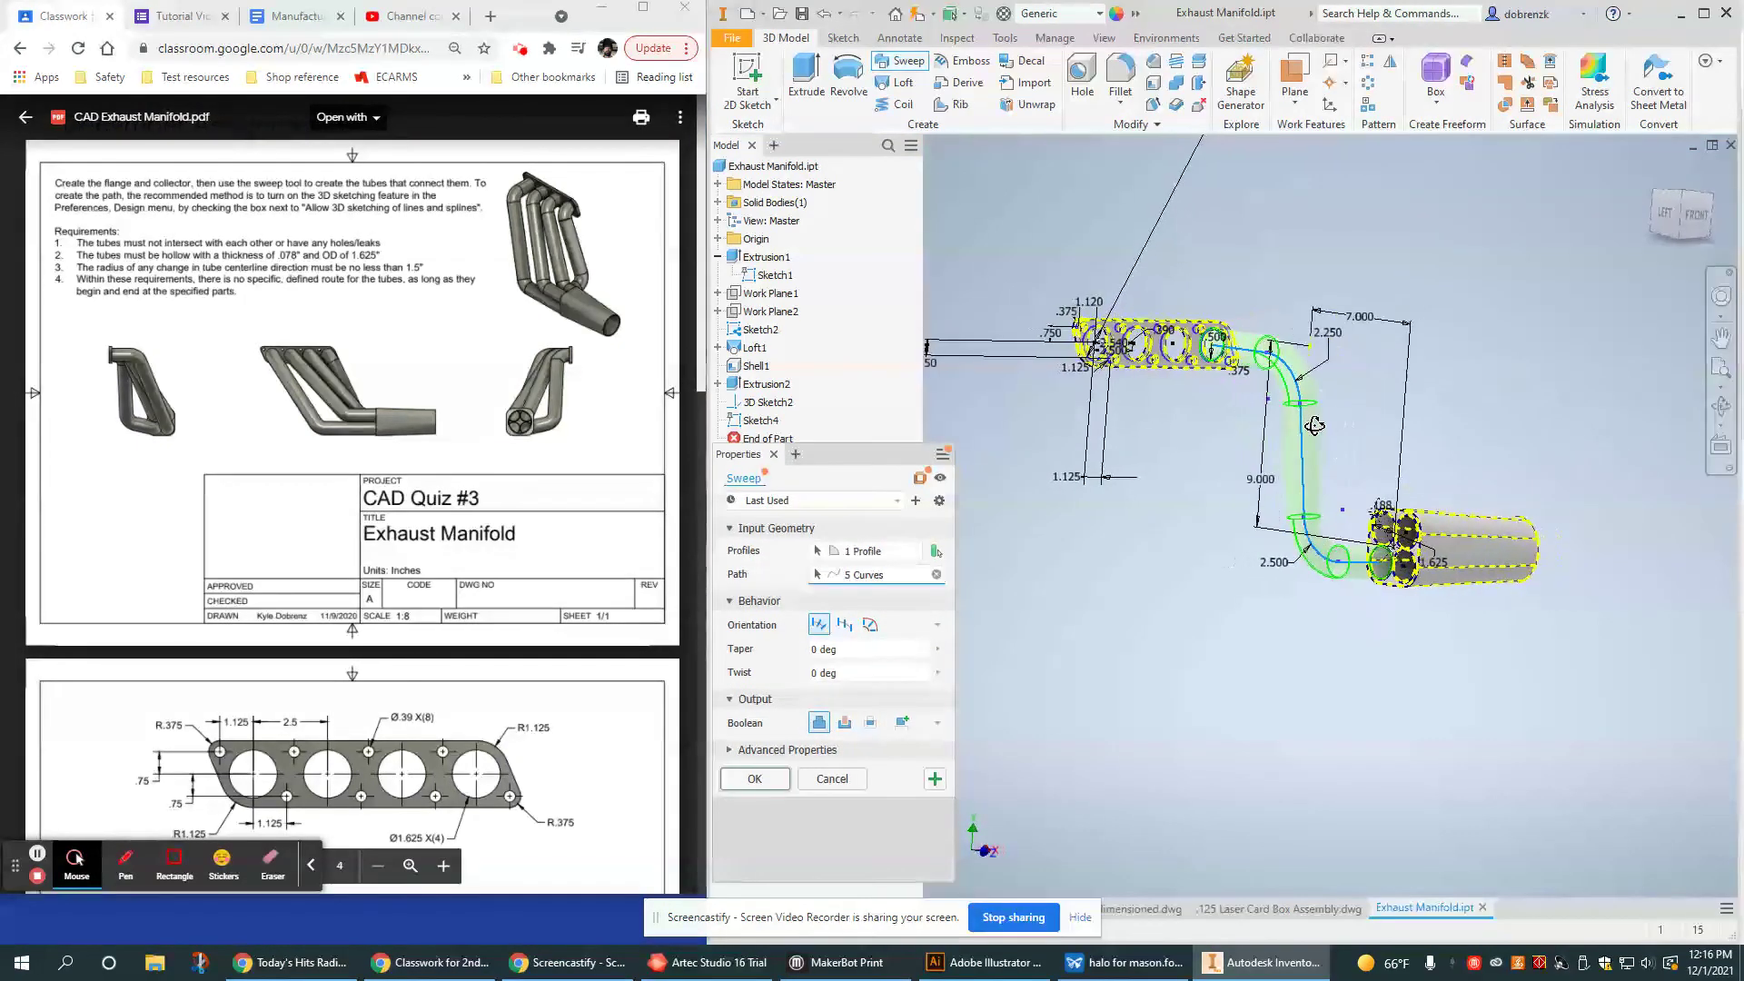
pyautogui.moveTo(1314, 426)
pyautogui.keyDown('shift'); pyautogui.mouseDown(button='middle')
pyautogui.moveTo(1270, 423)
pyautogui.moveTo(1306, 423)
pyautogui.mouseUp(button='middle'); pyautogui.keyUp('shift')
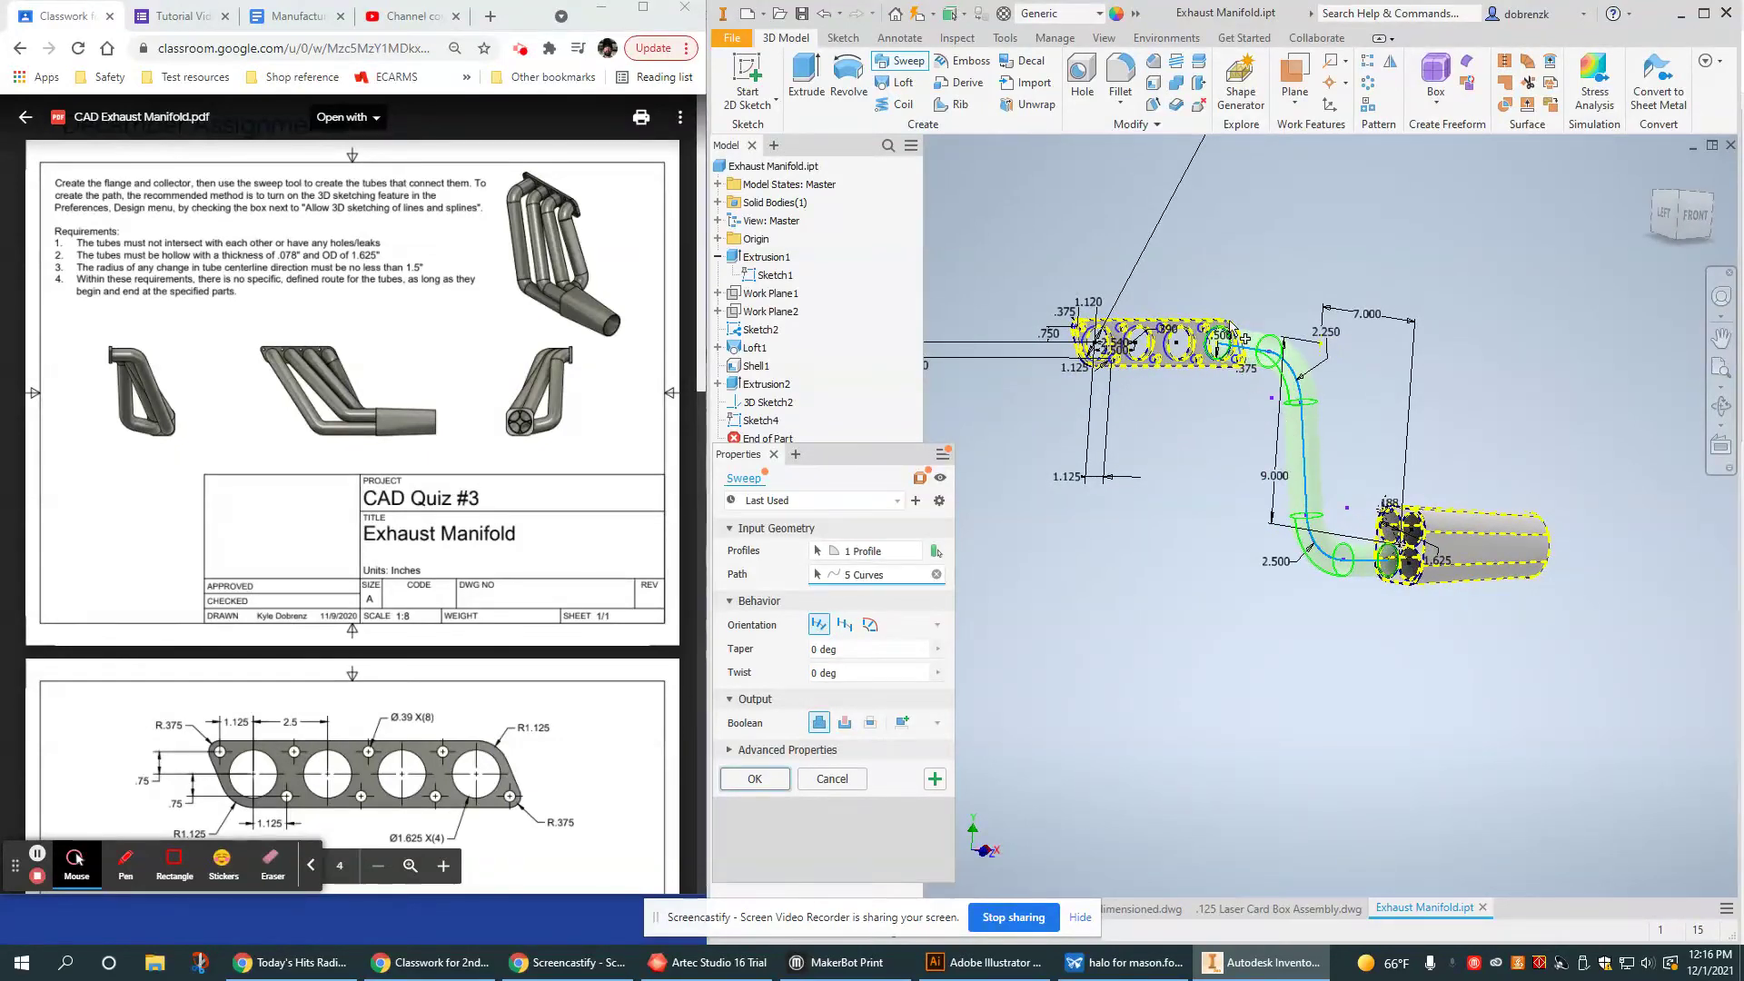
pyautogui.scroll(-3, 1326, 393)
pyautogui.scroll(4, 1228, 402)
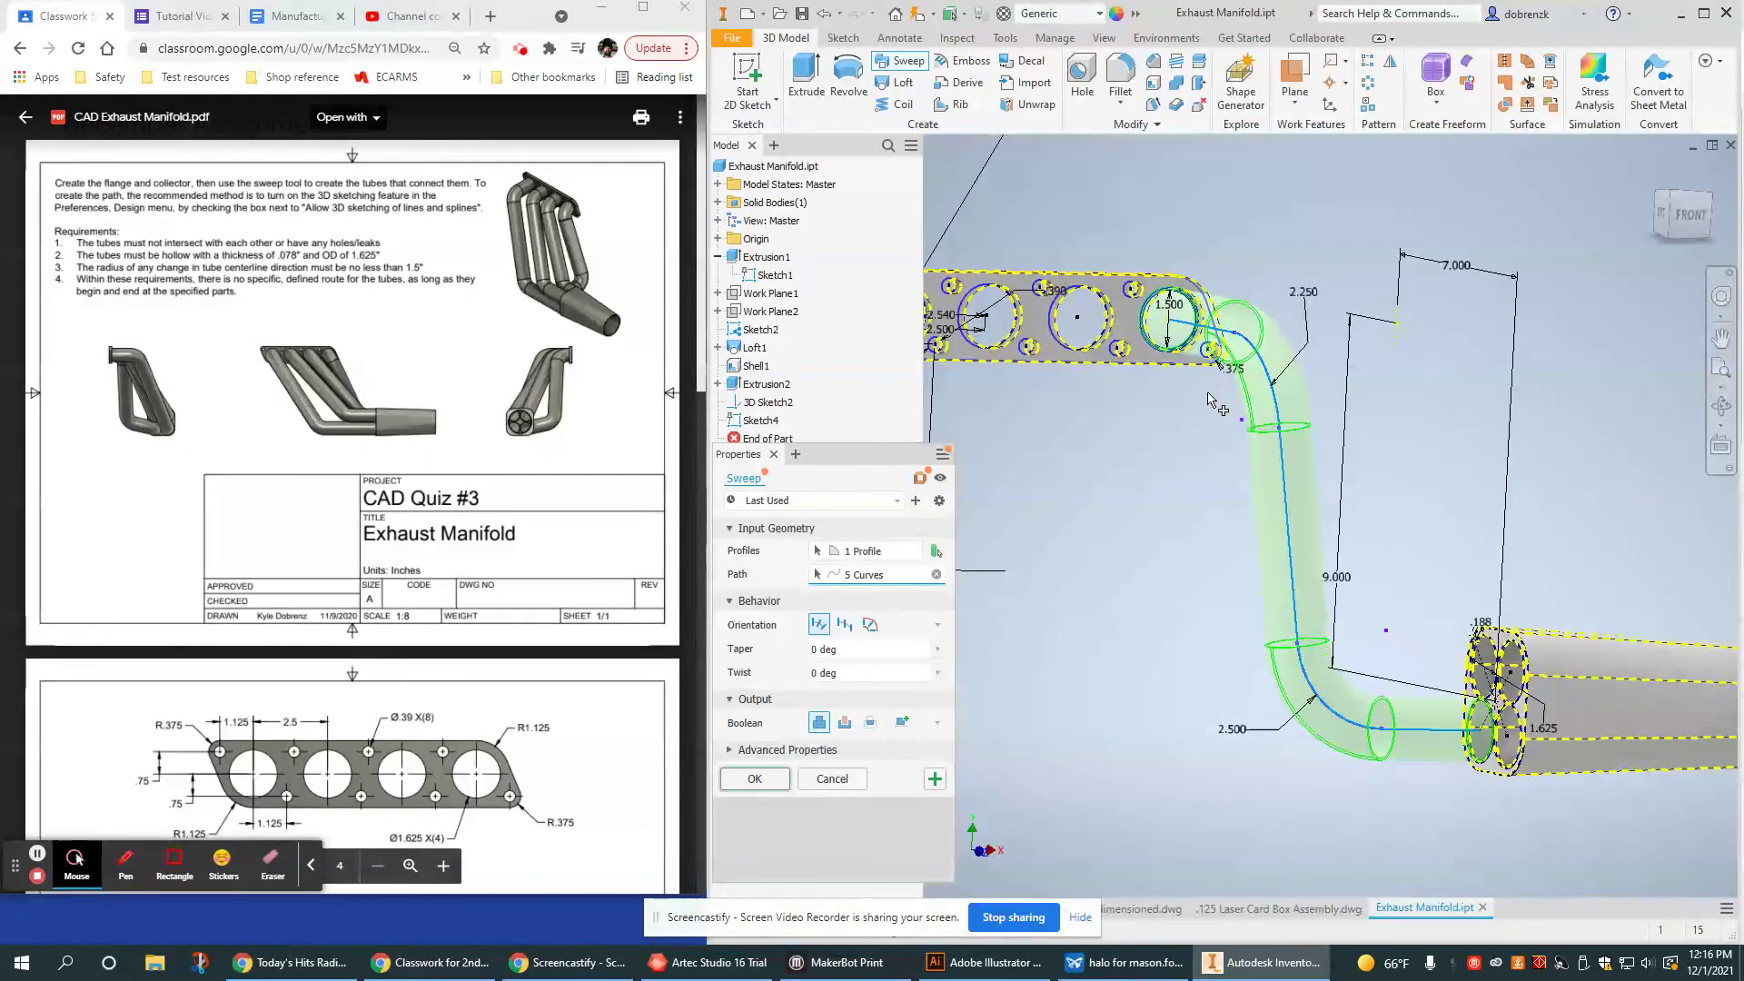
pyautogui.scroll(-4, 1171, 358)
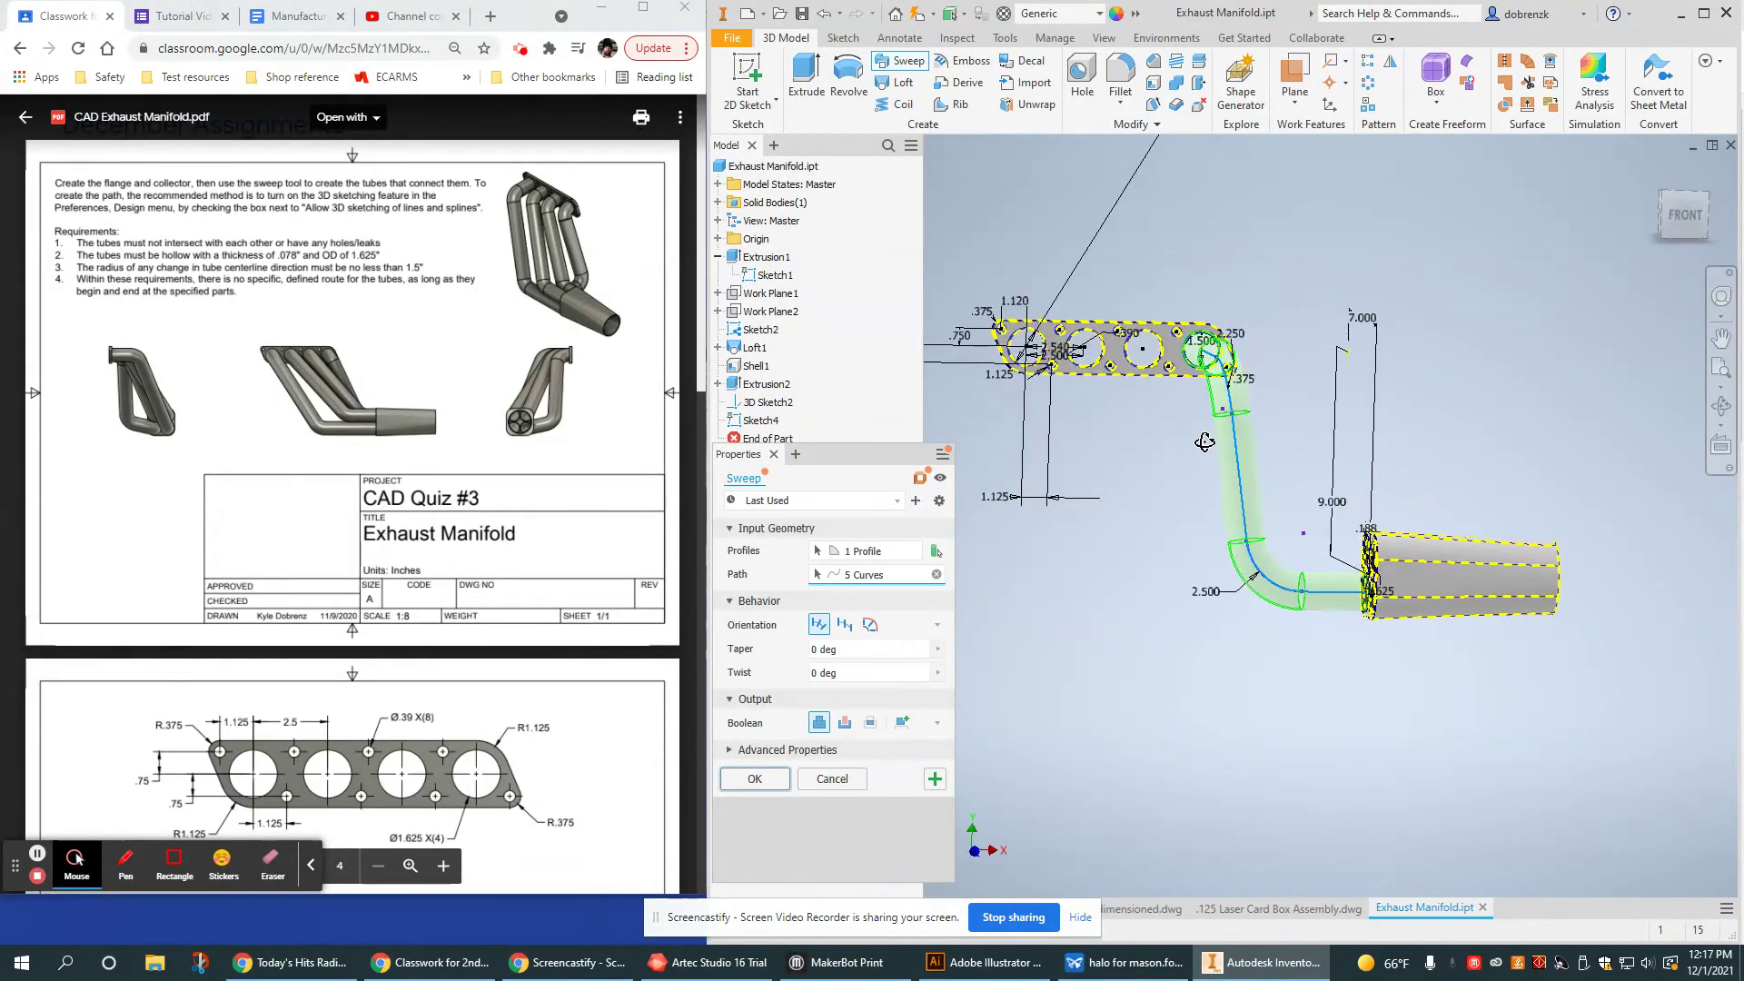
pyautogui.scroll(-2, 1172, 361)
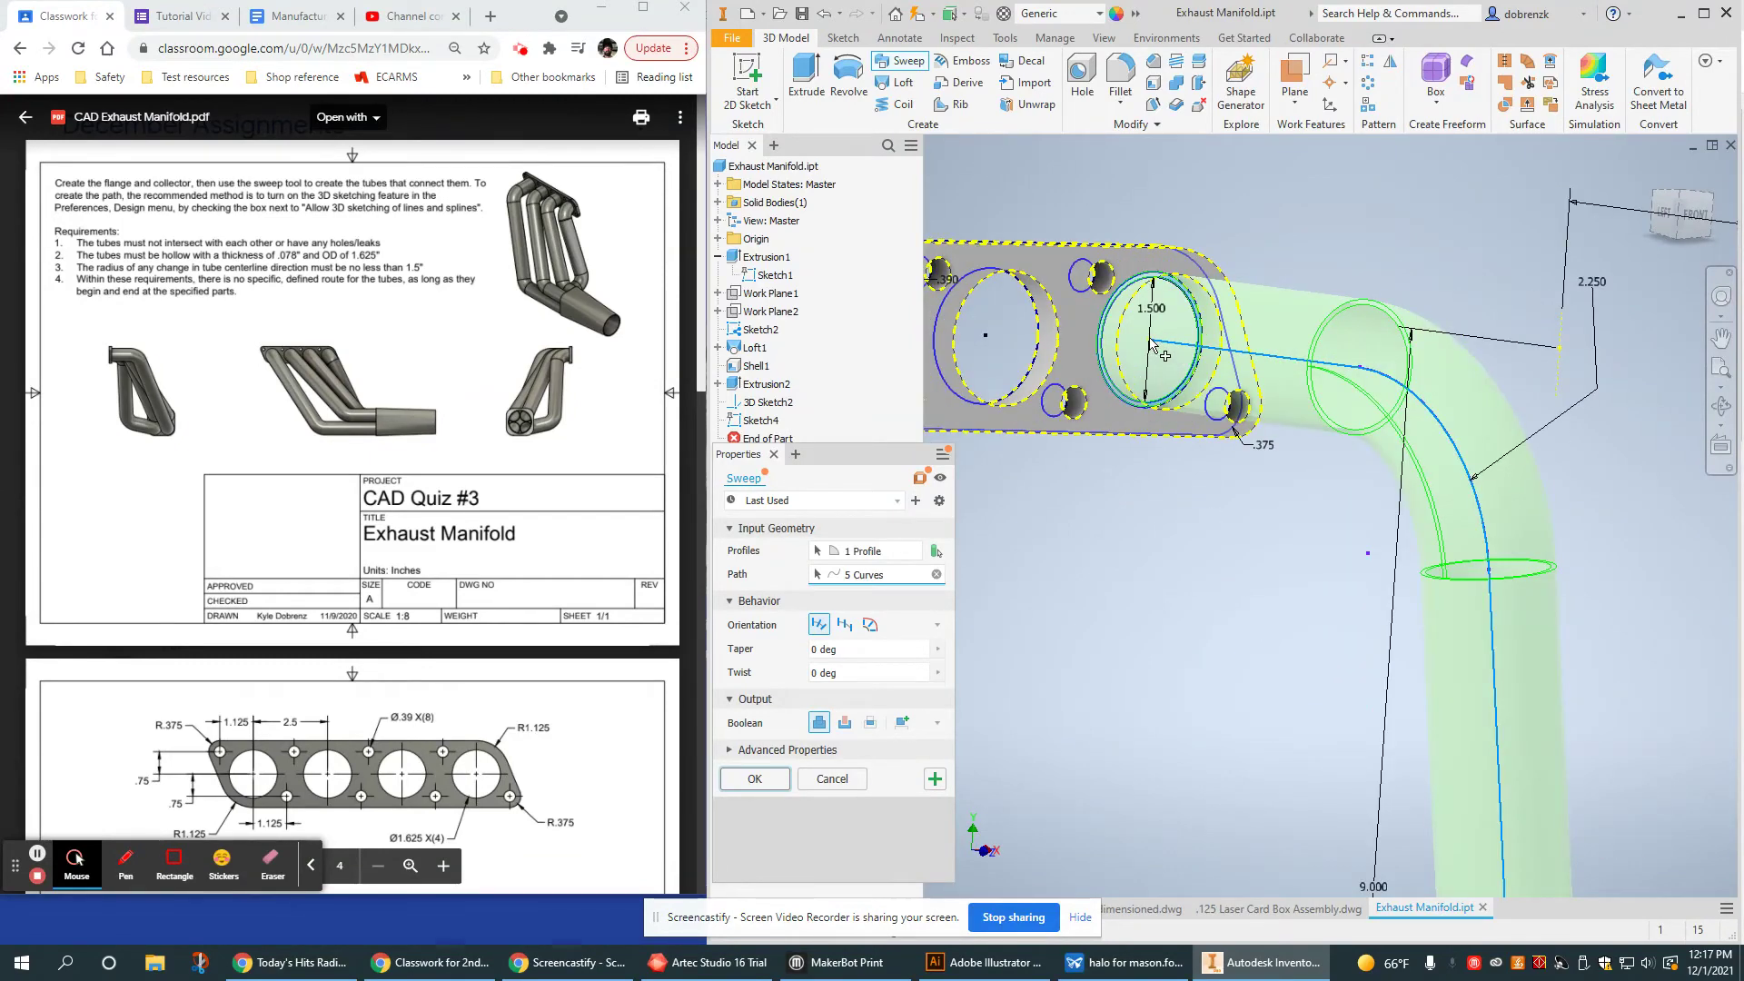
pyautogui.scroll(3, 1272, 586)
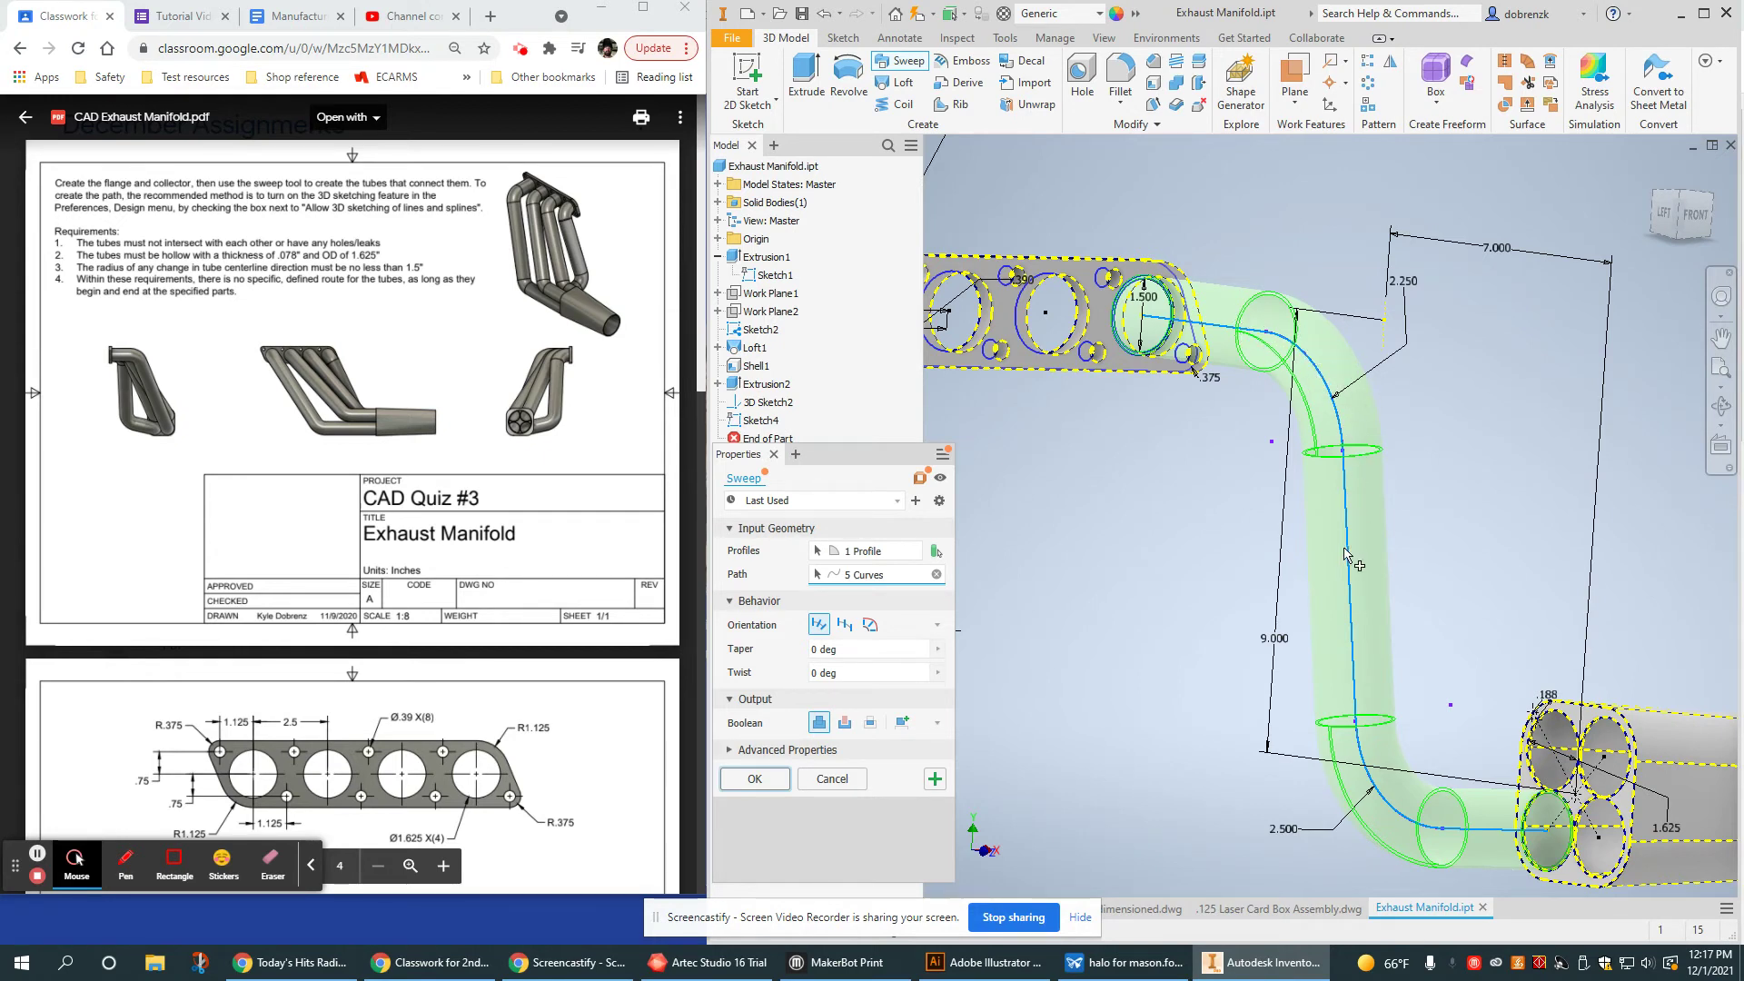
pyautogui.click(754, 779)
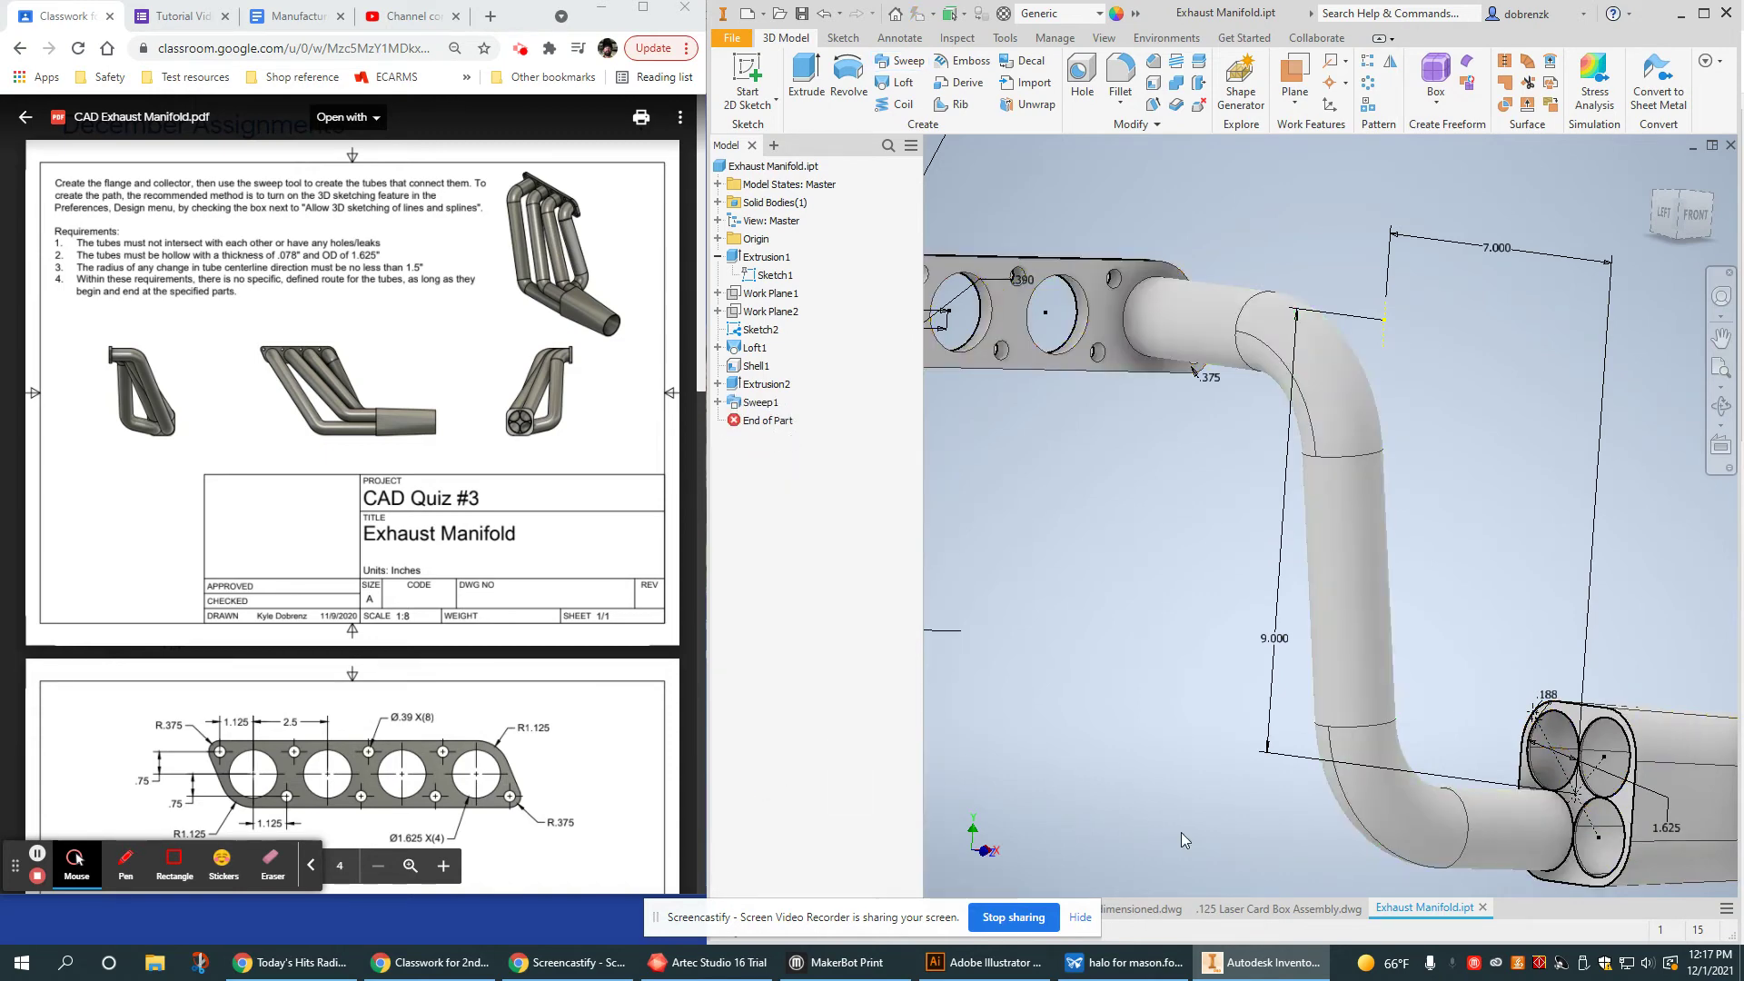
# Examine the tube's hollow bore through the flange's end hole and through the open end of the collector
pyautogui.keyDown('shift'); pyautogui.moveTo(1298, 704); pyautogui.dragTo(1655, 630, button='middle'); pyautogui.keyUp('shift')
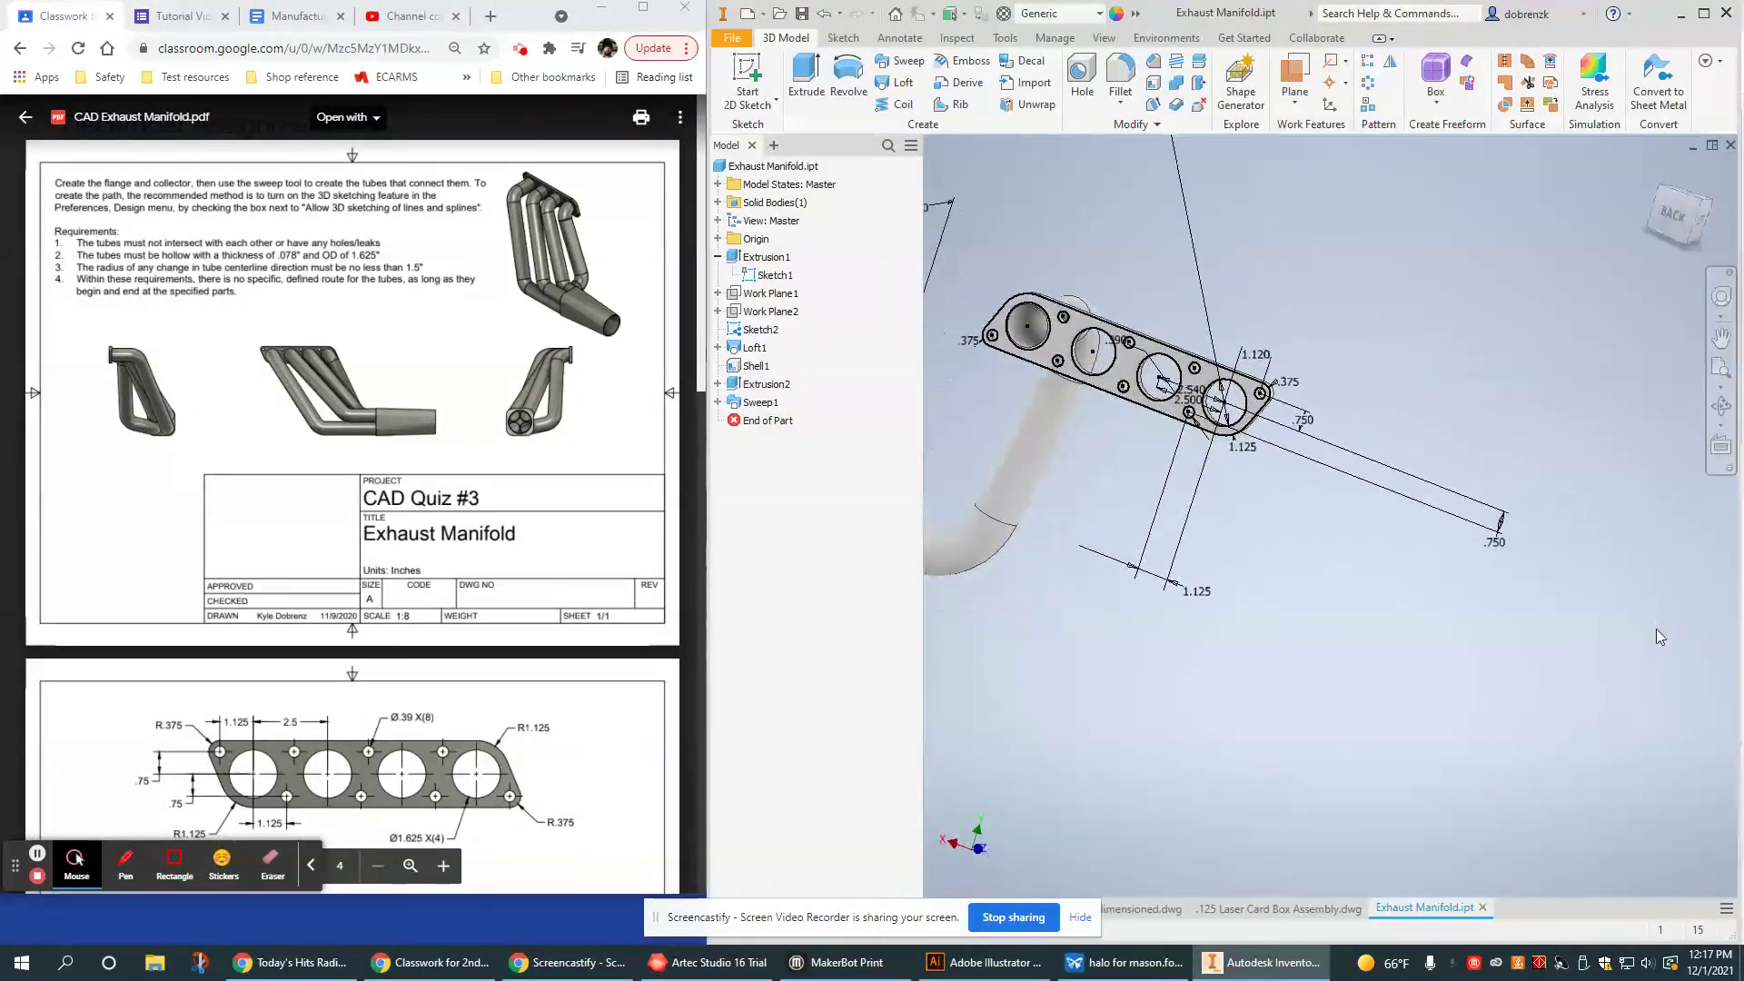
pyautogui.moveTo(1031, 328); pyautogui.dragTo(1218, 440, button='middle')
pyautogui.scroll(-5, 1209, 440)
pyautogui.scroll(-6, 1254, 487)
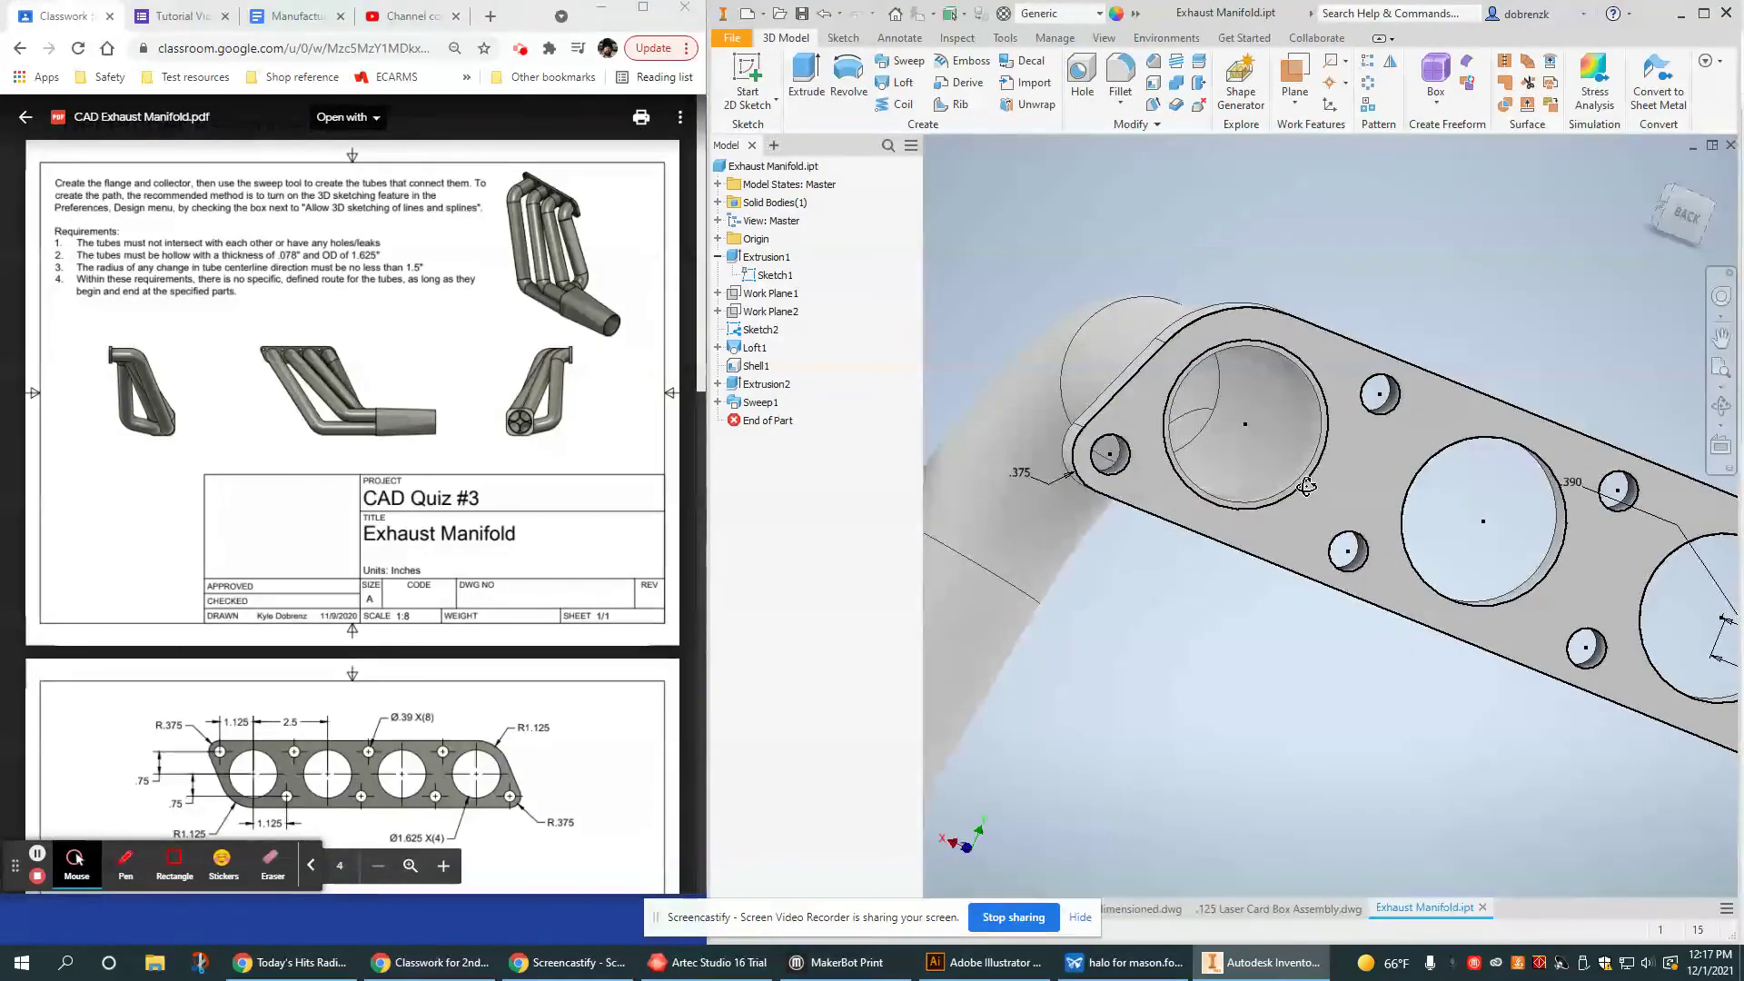
pyautogui.keyDown('shift'); pyautogui.moveTo(1372, 455); pyautogui.dragTo(1389, 687, button='middle'); pyautogui.keyUp('shift')
pyautogui.scroll(6, 1313, 633)
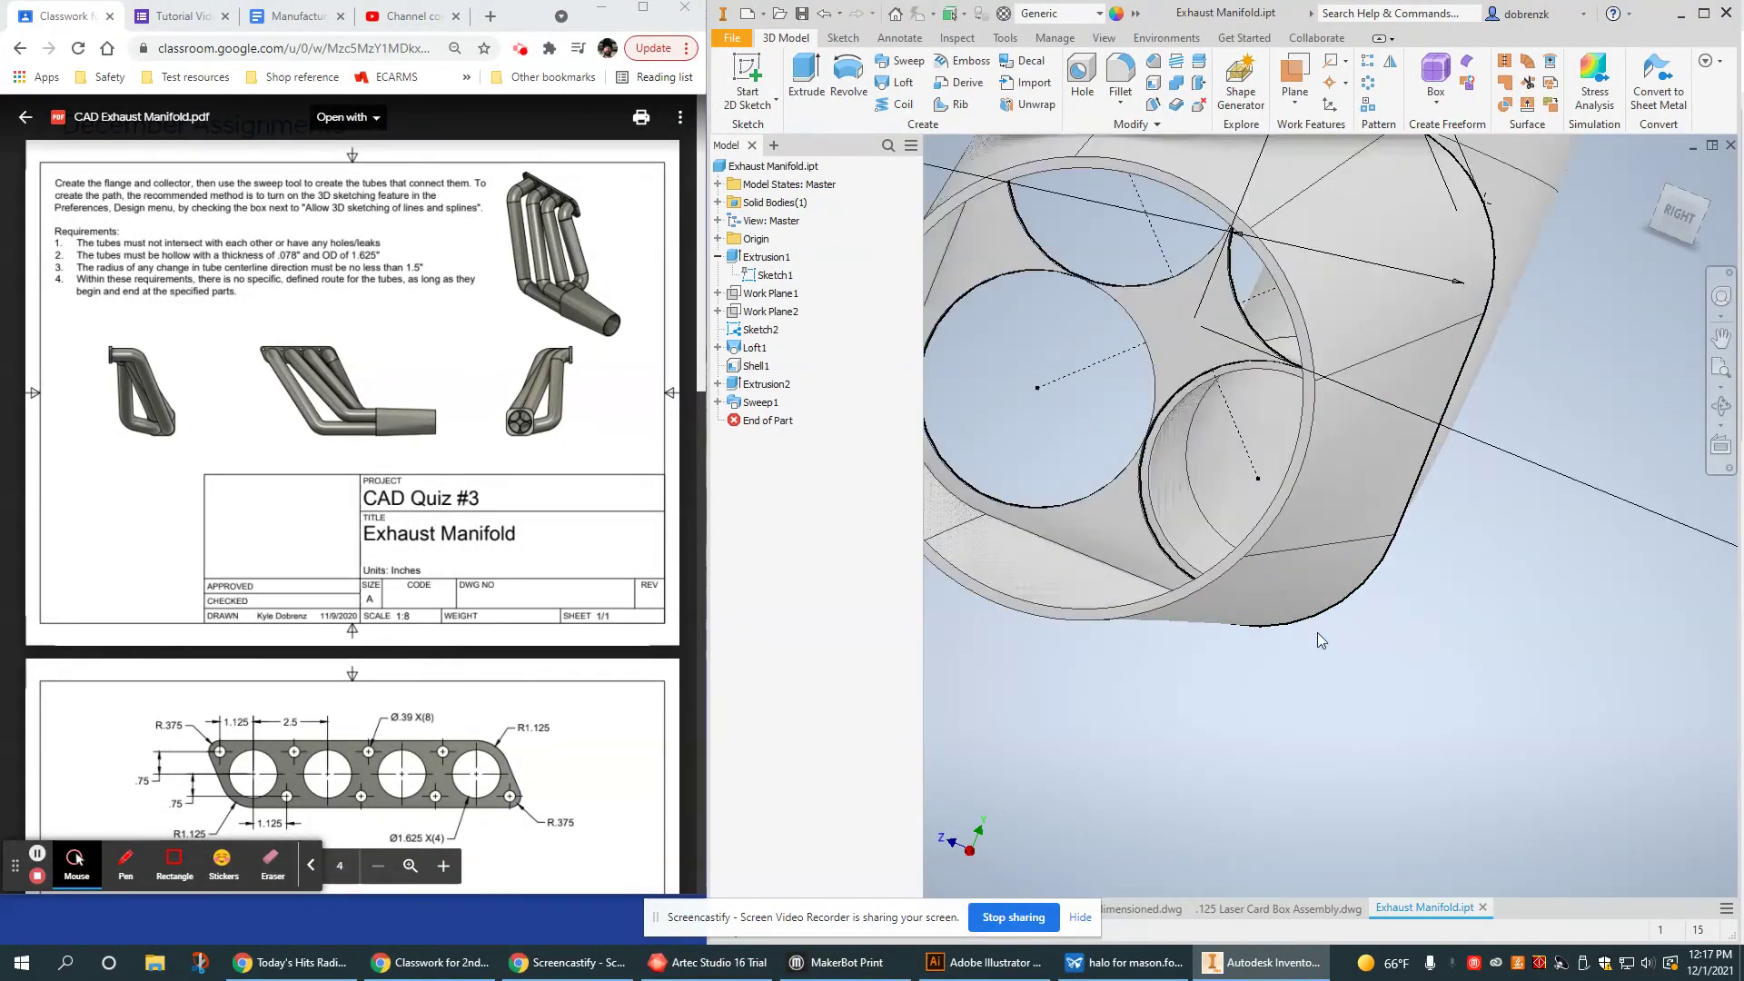
pyautogui.scroll(-2, 1257, 538)
pyautogui.keyDown('shift'); pyautogui.moveTo(1275, 523); pyautogui.dragTo(1234, 561, button='middle'); pyautogui.keyUp('shift')
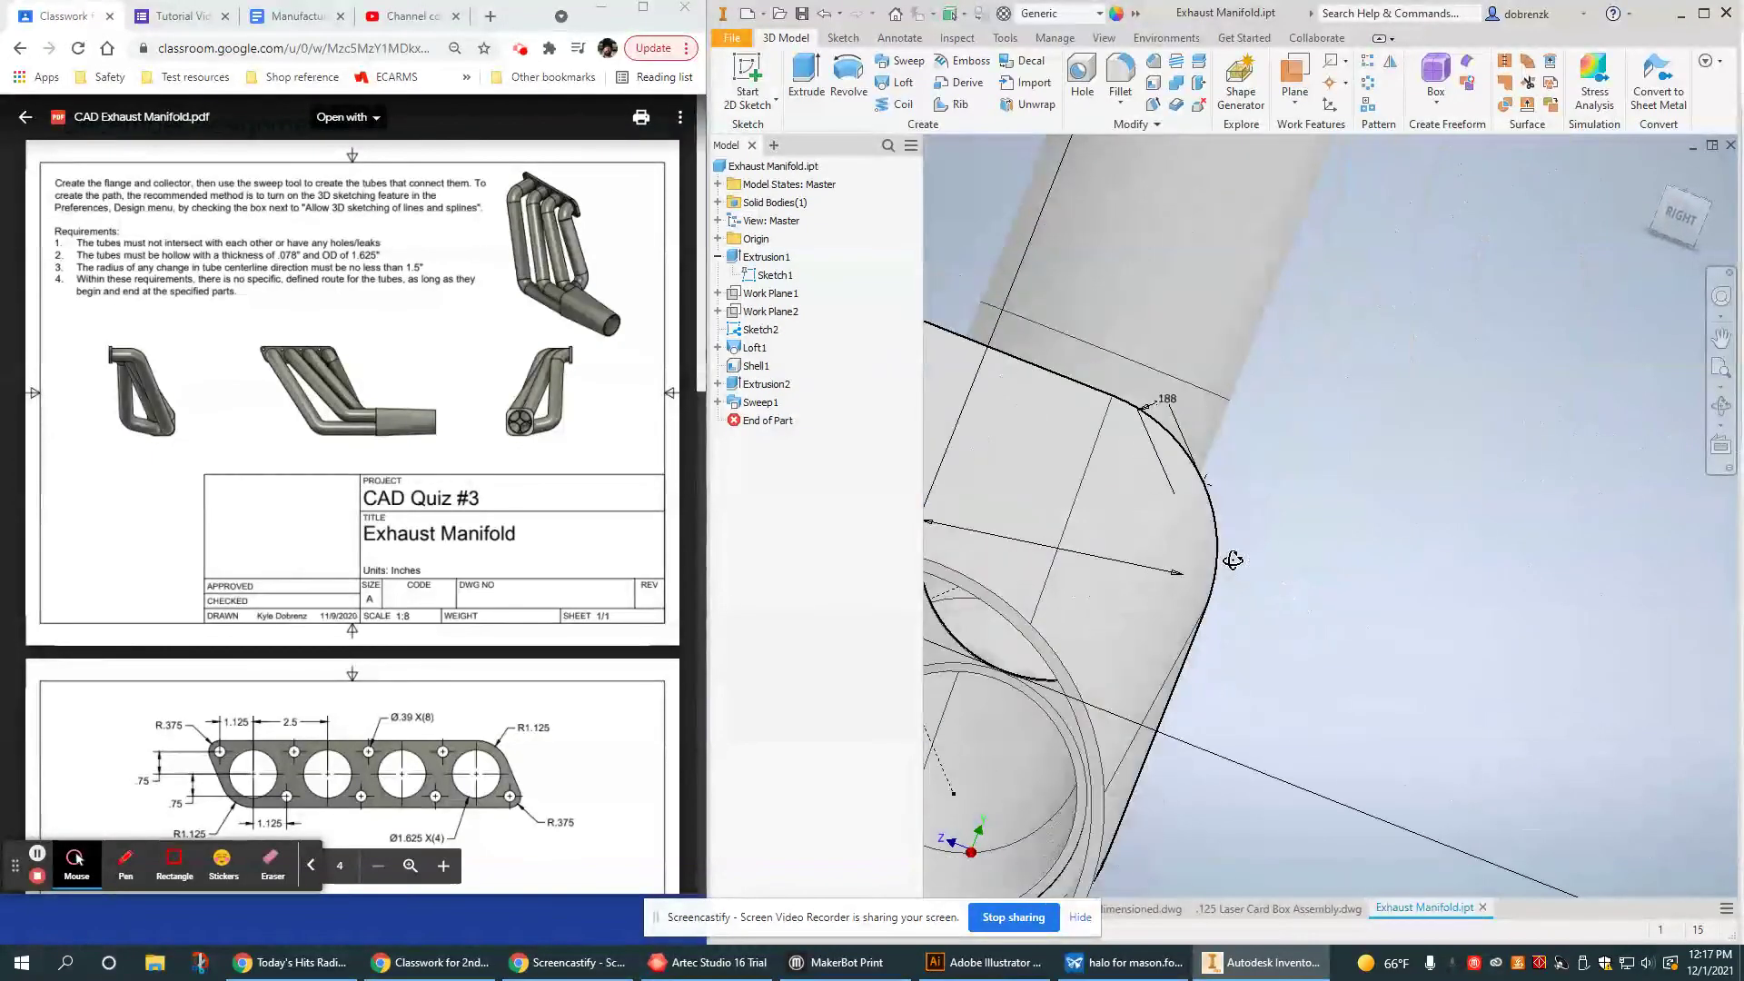
pyautogui.moveTo(1162, 677); pyautogui.dragTo(1392, 409, button='middle')
pyautogui.scroll(-3, 1170, 645)
pyautogui.scroll(-4, 1170, 645)
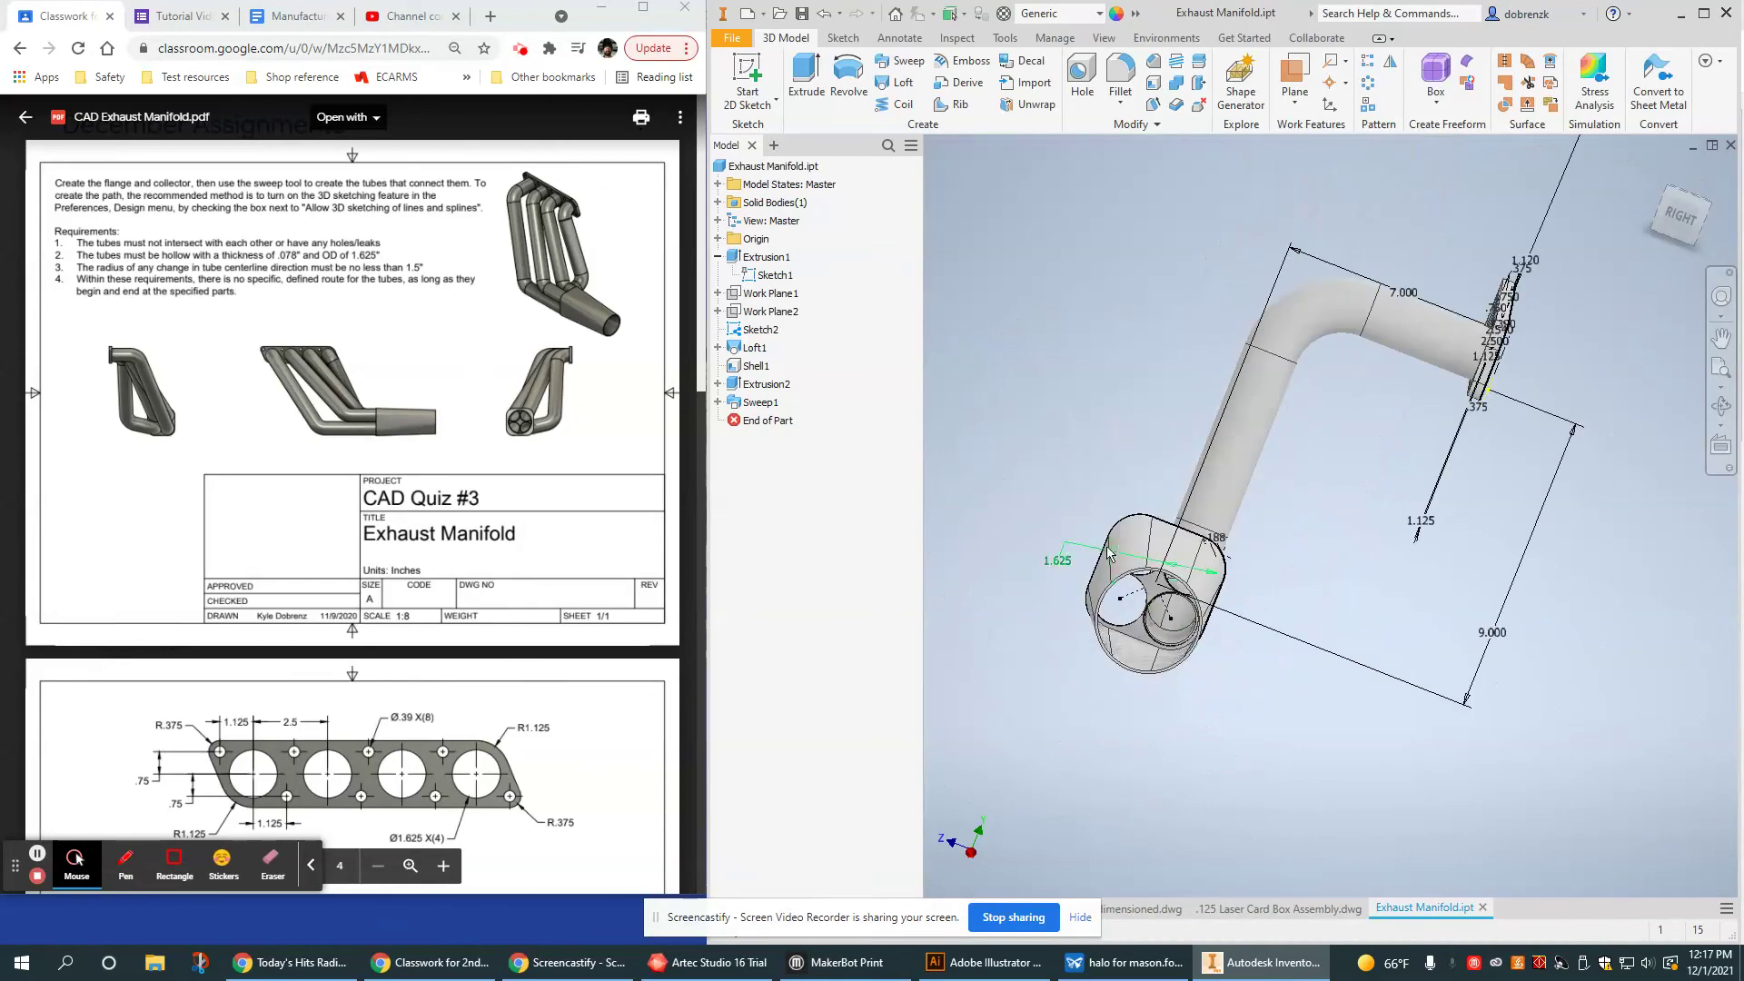
pyautogui.keyDown('shift'); pyautogui.moveTo(1170, 643); pyautogui.dragTo(1045, 587, button='middle'); pyautogui.keyUp('shift')
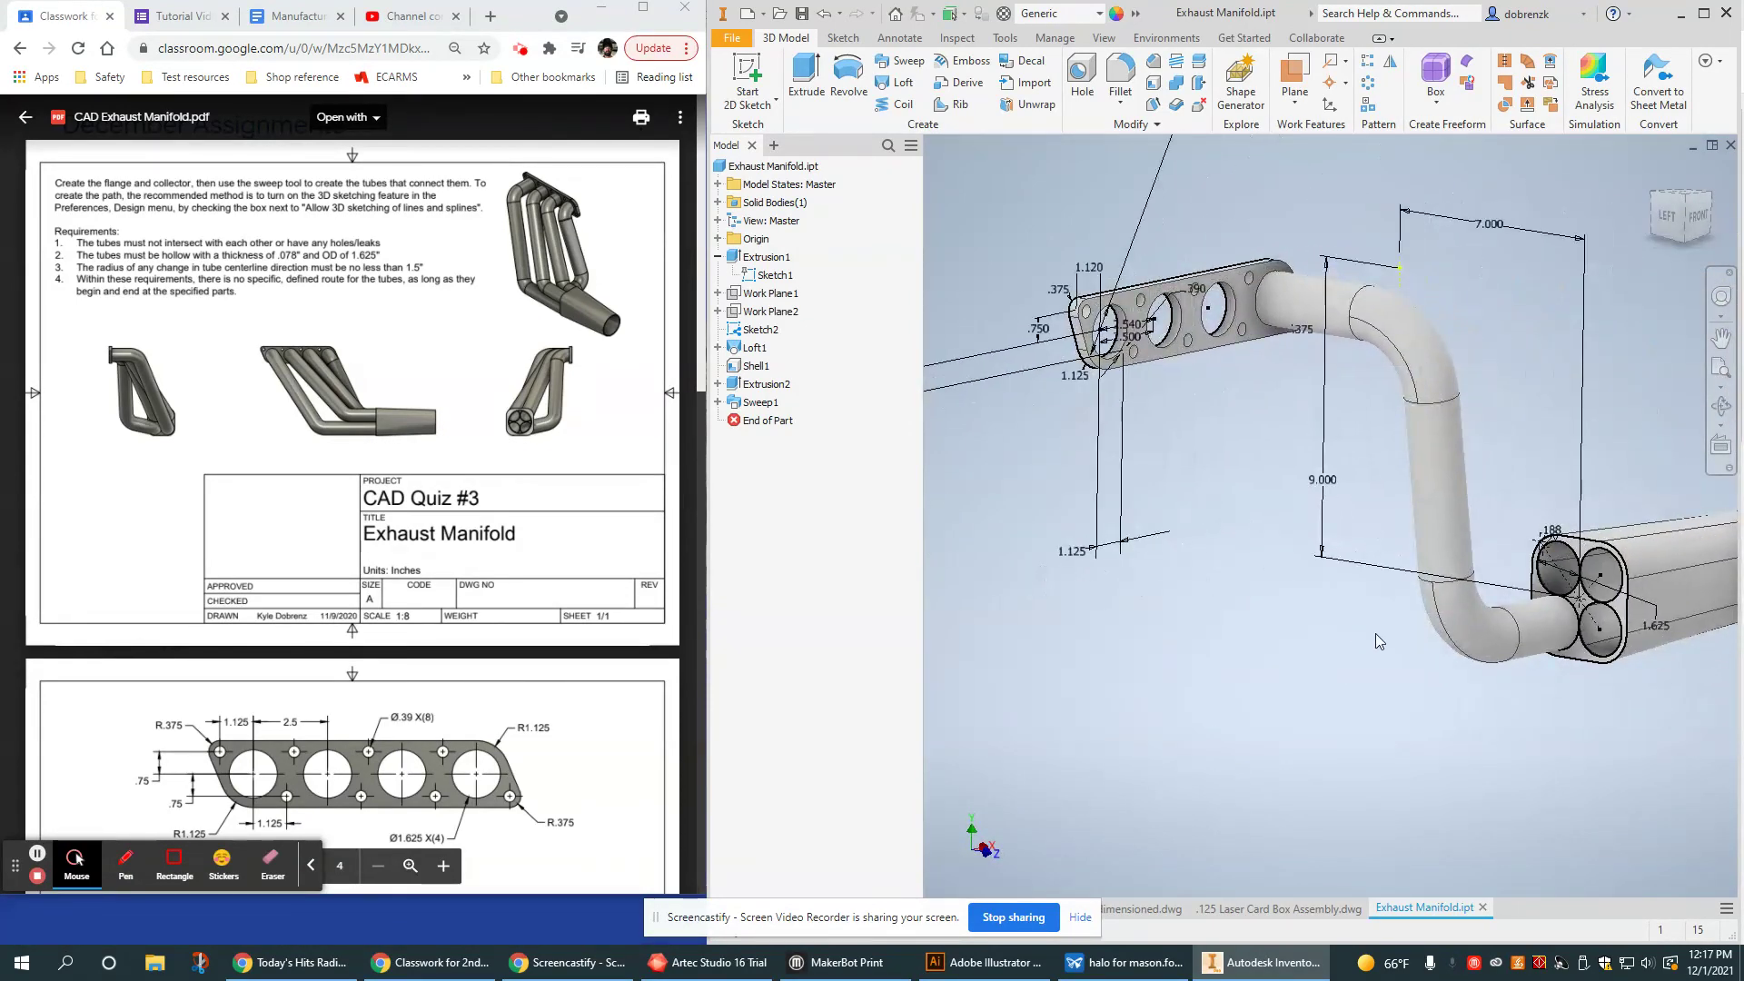
# Examine the tube's bends and overall route between the flange and the collector, including the remaining open flange holes
pyautogui.keyDown('shift'); pyautogui.moveTo(1375, 634); pyautogui.dragTo(1148, 511, button='middle'); pyautogui.keyUp('shift')
pyautogui.moveTo(1078, 541)
pyautogui.keyDown('shift'); pyautogui.mouseDown(button='middle')
pyautogui.moveTo(1224, 580)
pyautogui.moveTo(1209, 592)
pyautogui.moveTo(1256, 624)
pyautogui.moveTo(1292, 618)
pyautogui.mouseUp(button='middle'); pyautogui.keyUp('shift')
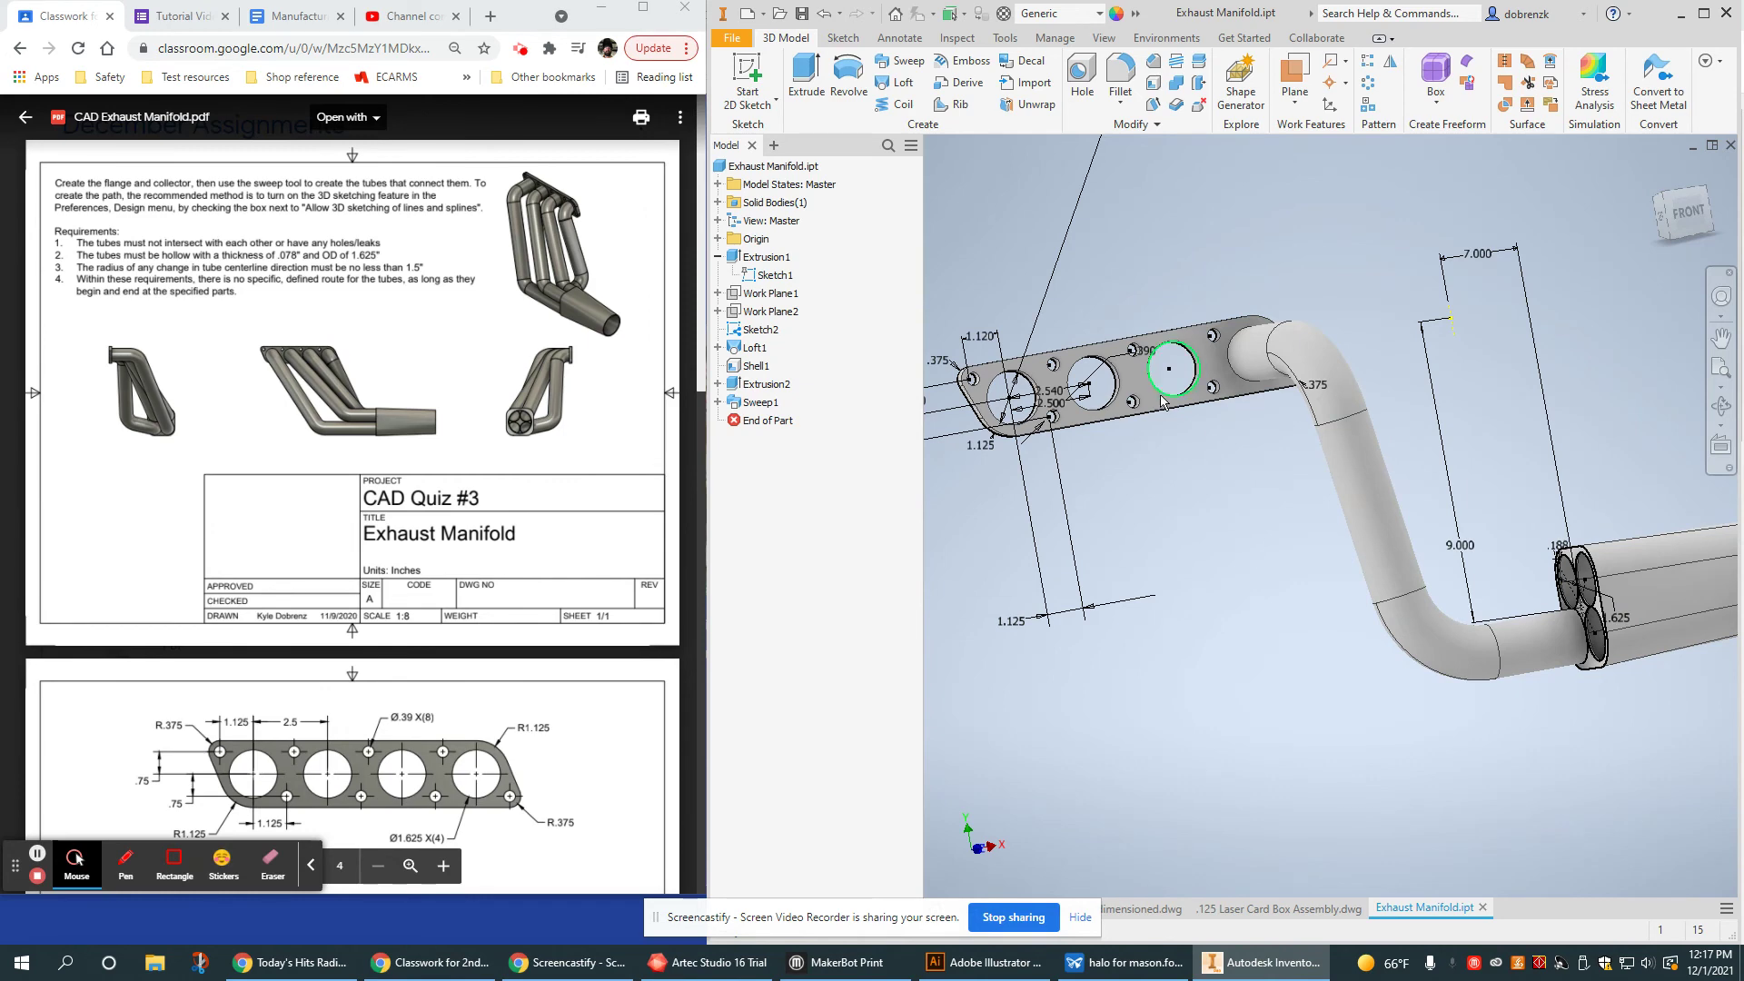
pyautogui.keyDown('shift'); pyautogui.moveTo(1314, 641); pyautogui.dragTo(1303, 657, button='middle'); pyautogui.keyUp('shift')
pyautogui.scroll(-3, 1304, 659)
pyautogui.scroll(5, 1305, 658)
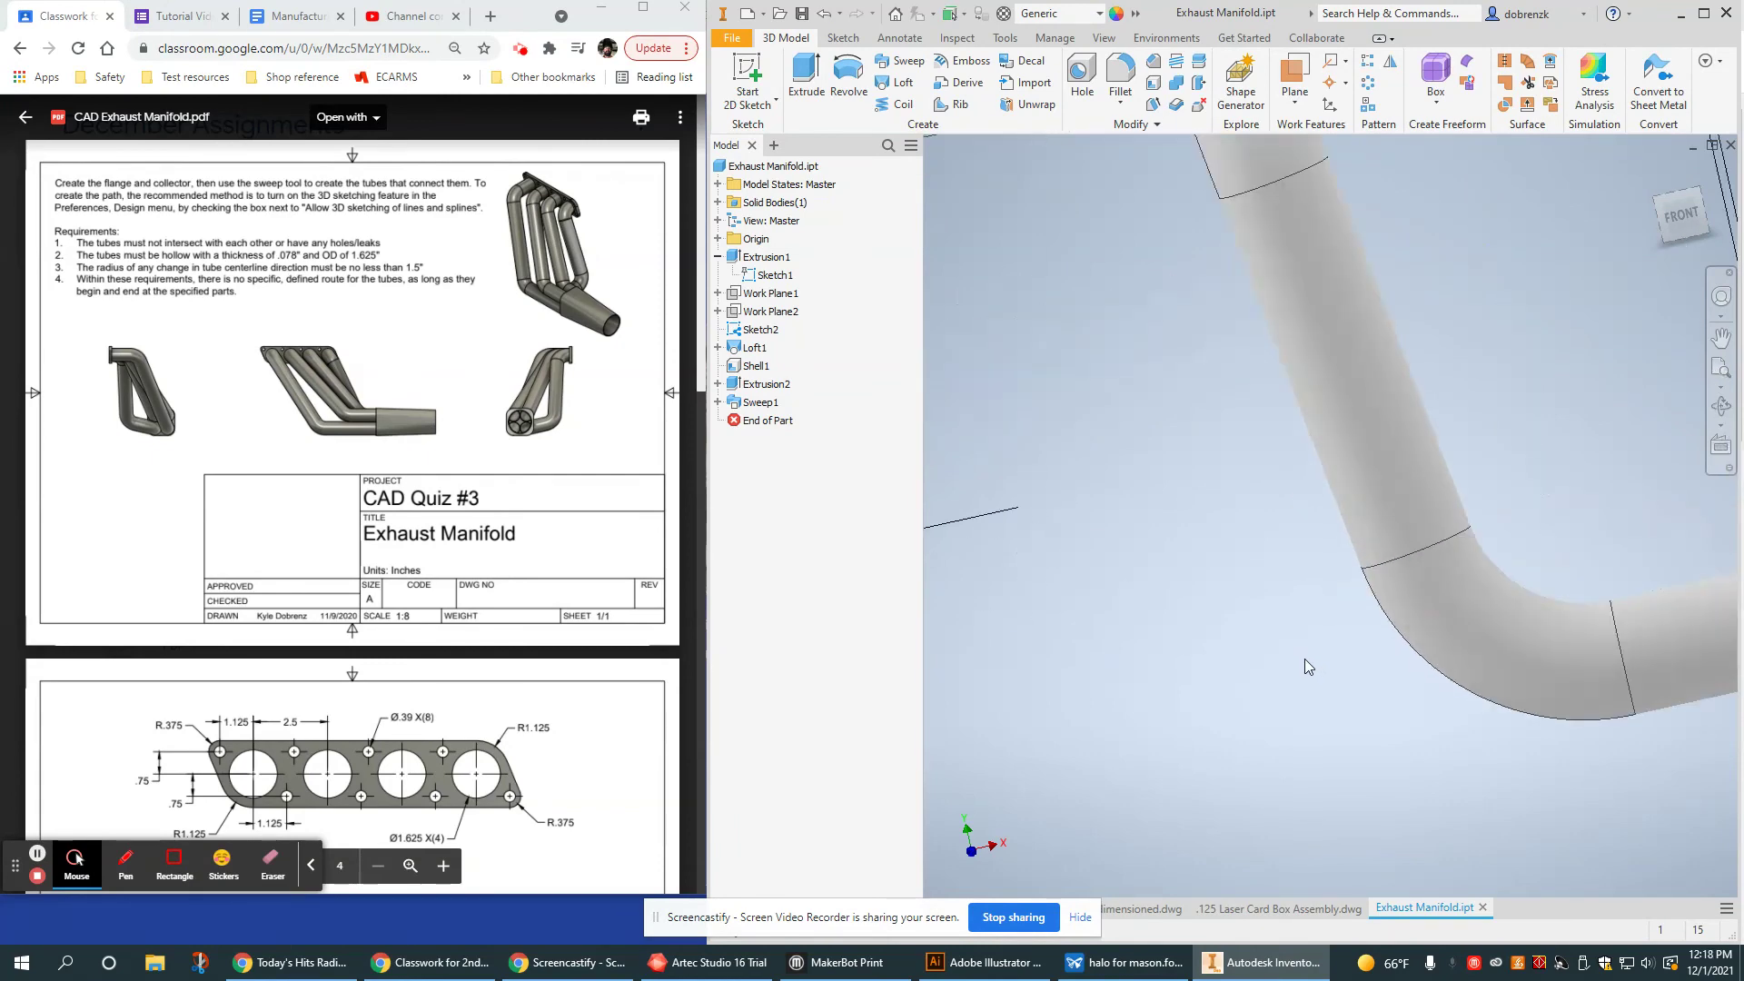
pyautogui.scroll(-3, 1303, 652)
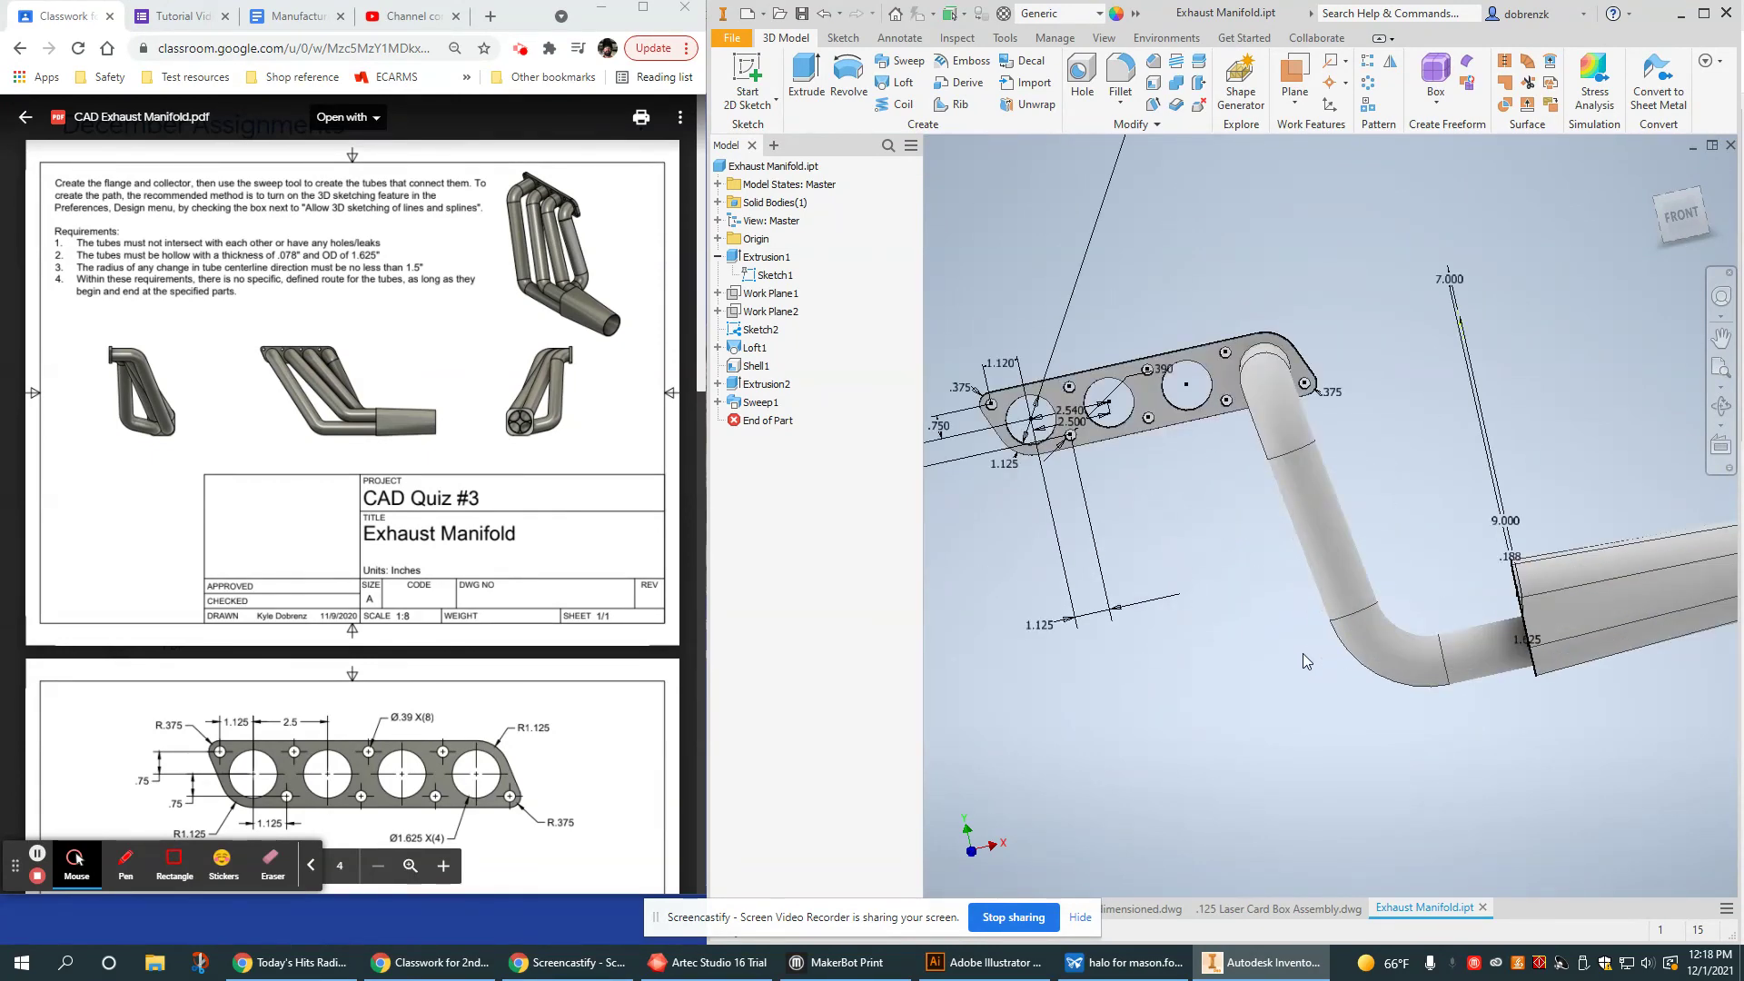
pyautogui.scroll(4, 1217, 663)
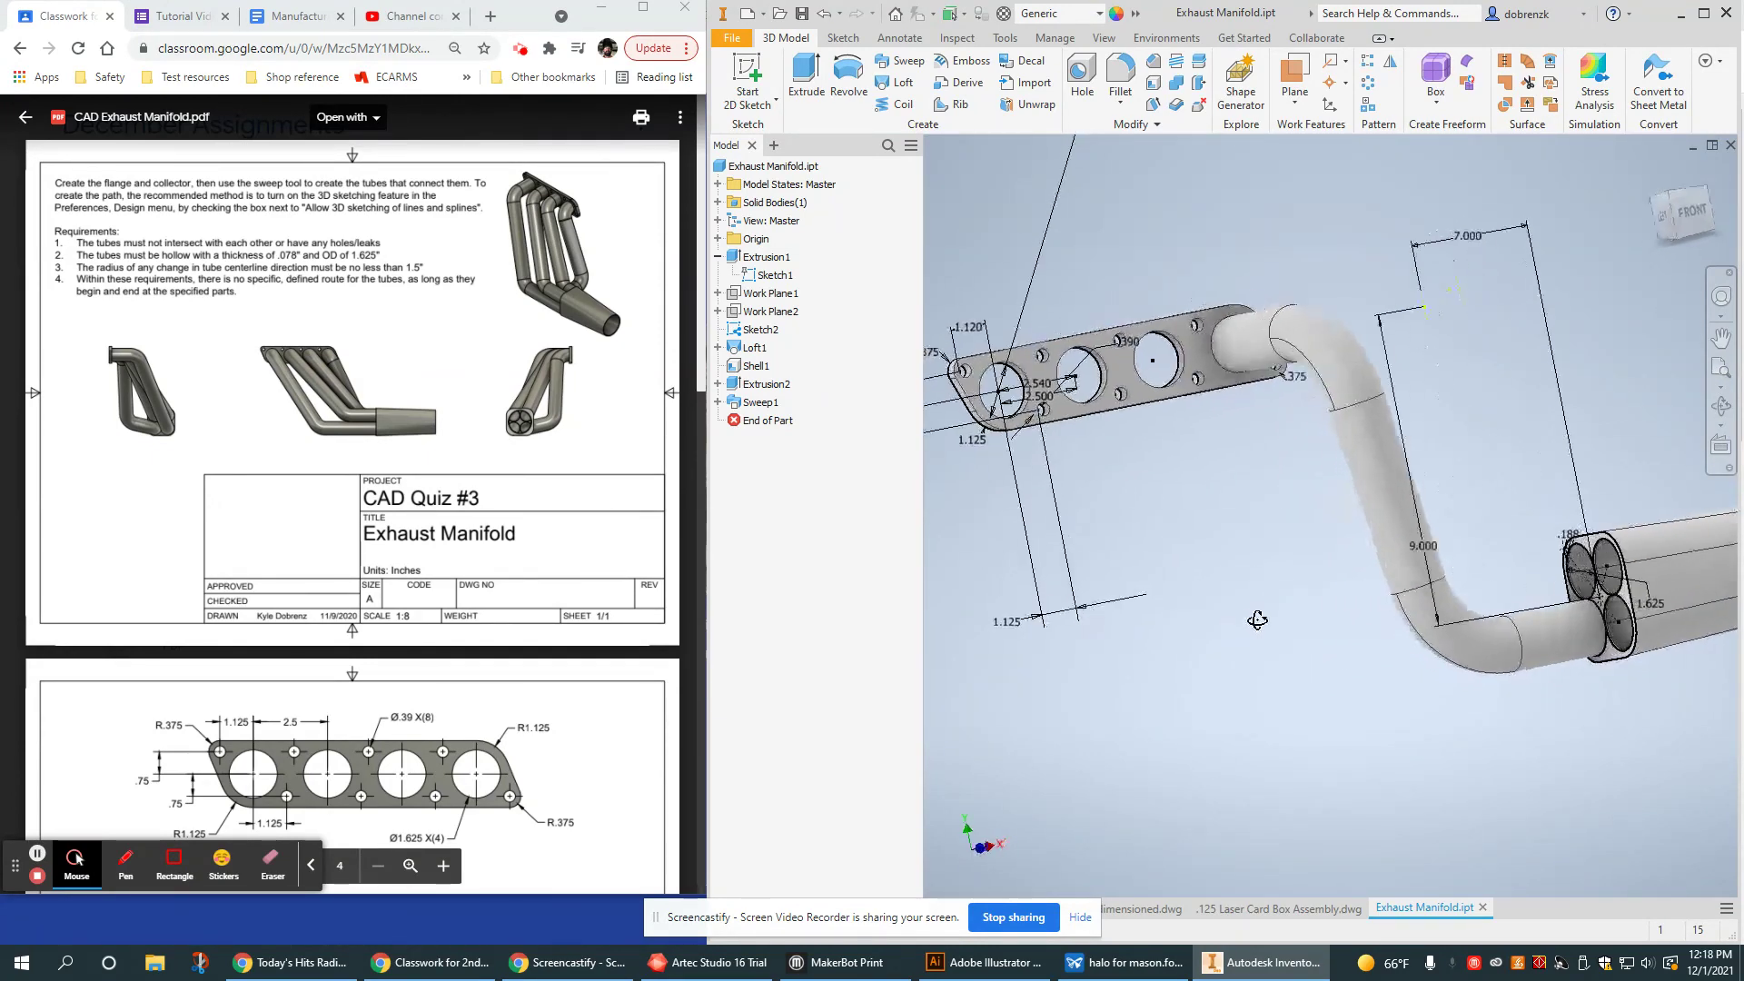
pyautogui.keyDown('shift'); pyautogui.moveTo(1255, 691); pyautogui.dragTo(1272, 667, button='middle'); pyautogui.keyUp('shift')
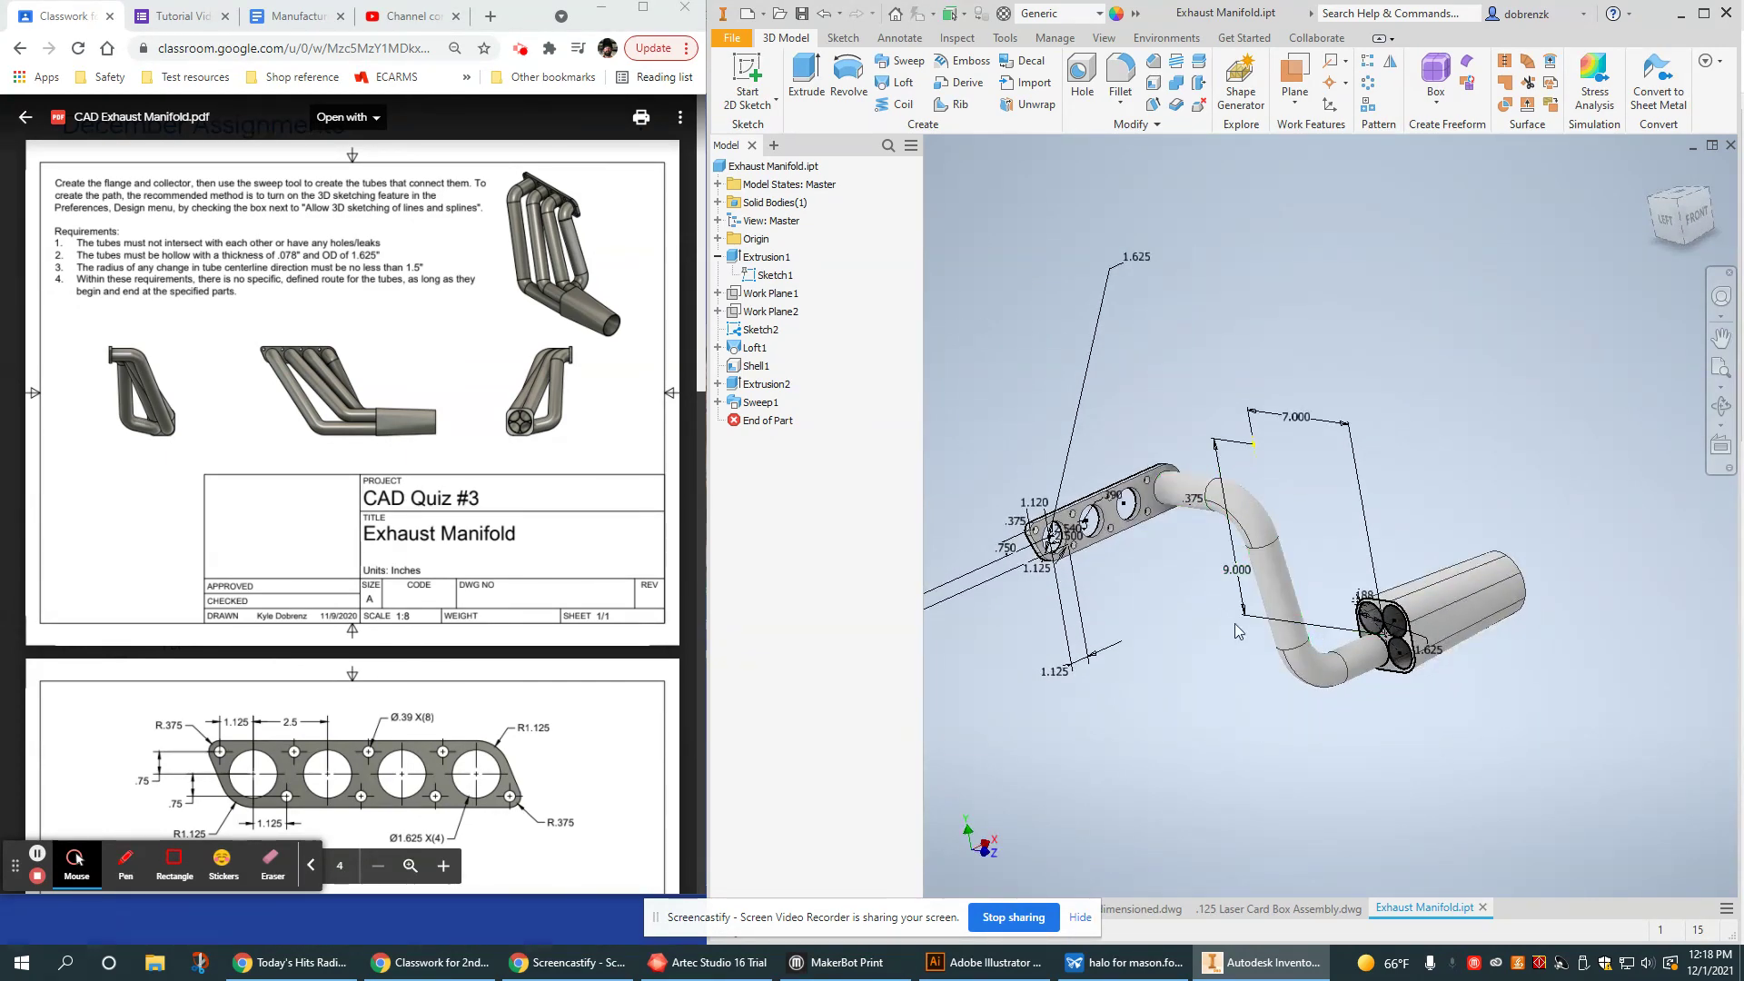
pyautogui.moveTo(1072, 554); pyautogui.dragTo(1120, 461, button='middle')
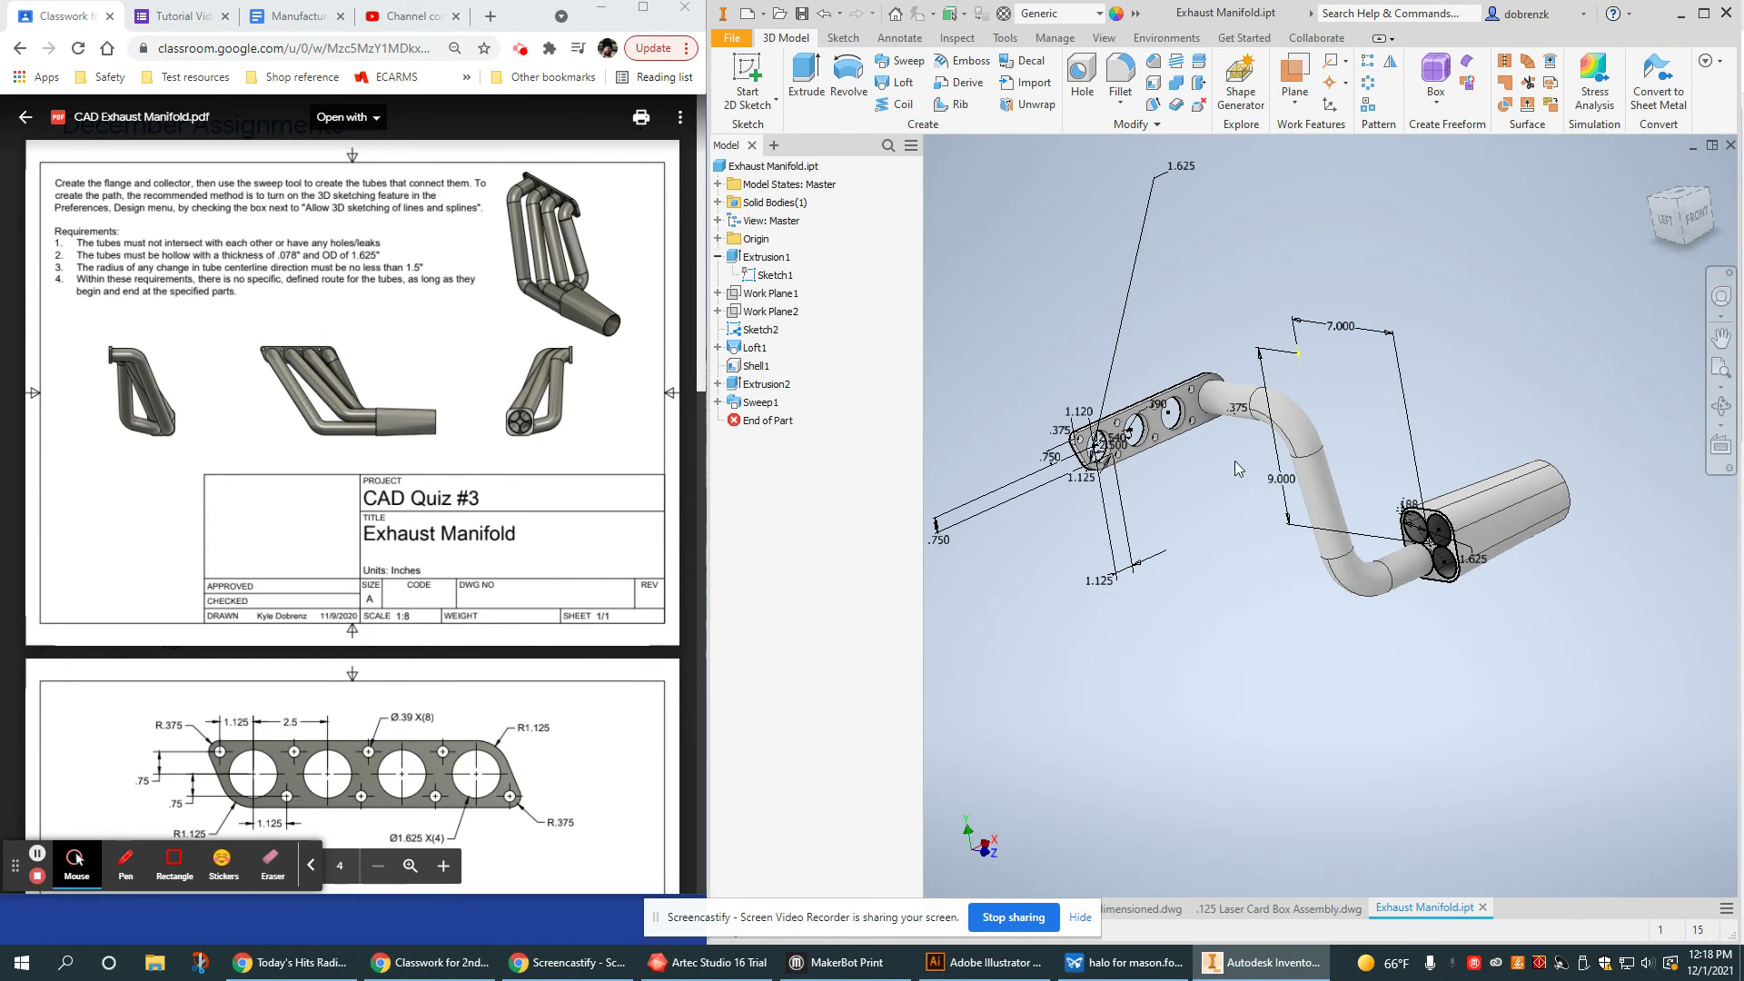